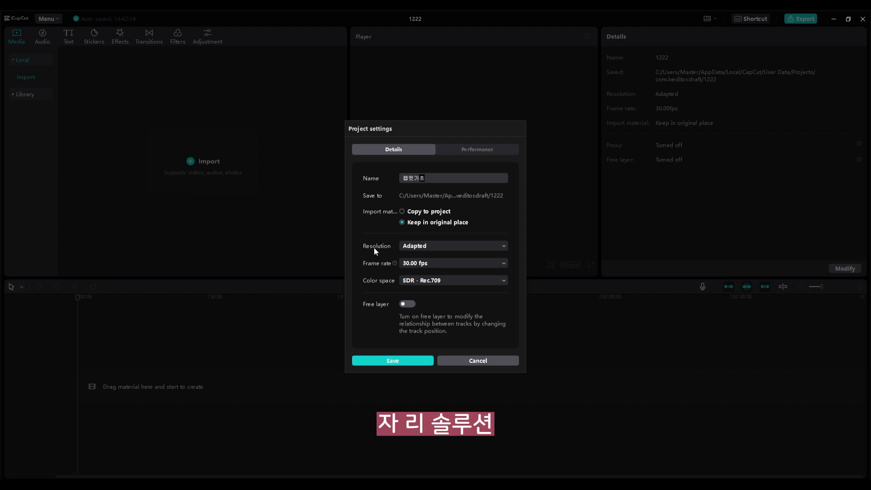
# Step: Save the project settings with Adapted resolution and a frame rate of 30.00 fps
pyautogui.click(447, 246)
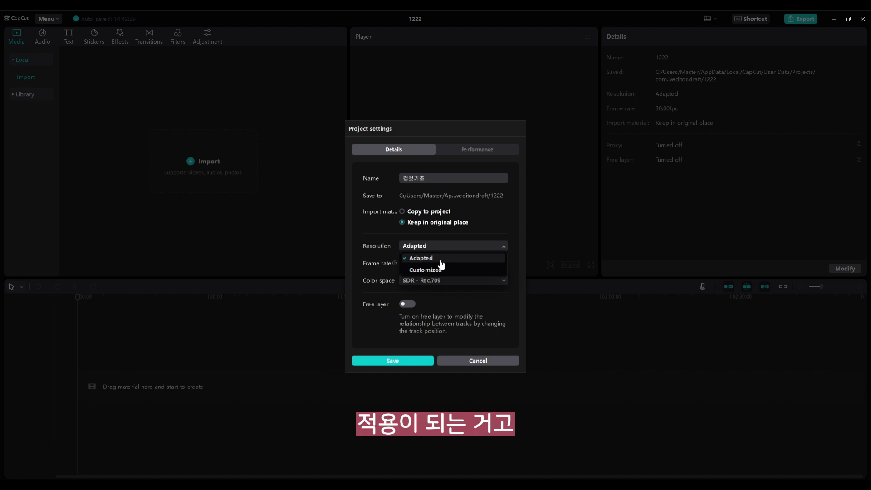
pyautogui.click(444, 278)
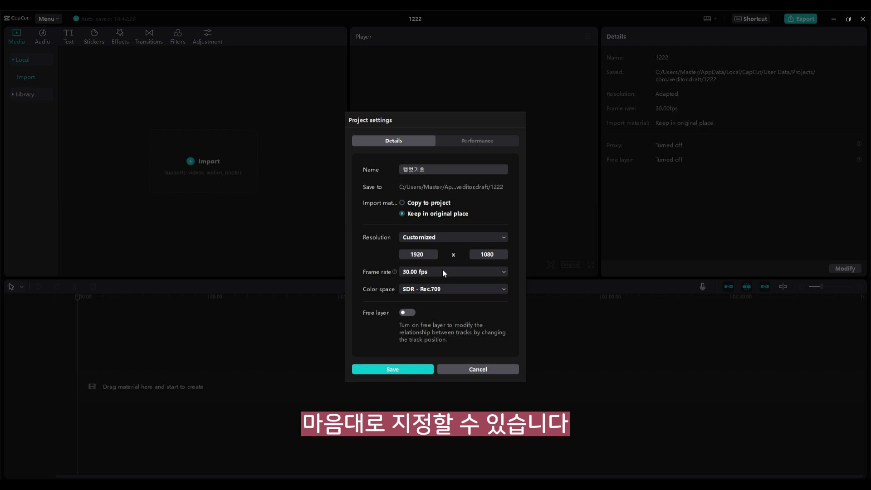
pyautogui.click(447, 236)
pyautogui.click(444, 248)
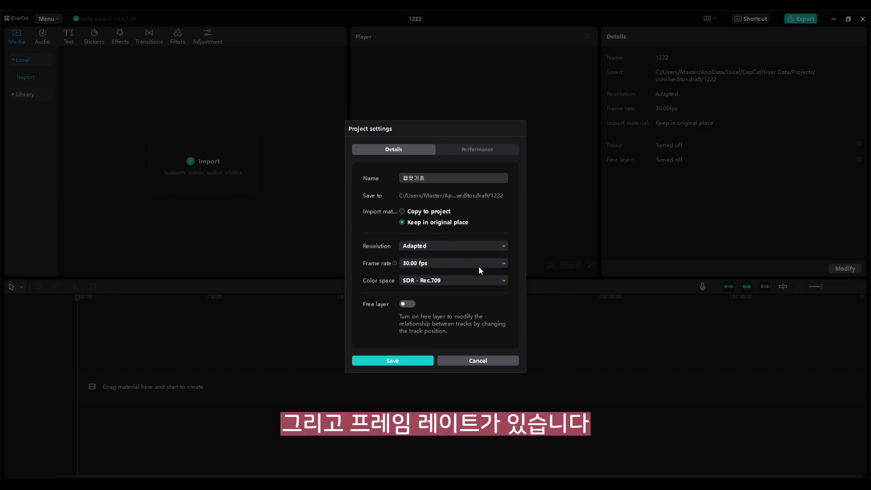
pyautogui.click(478, 268)
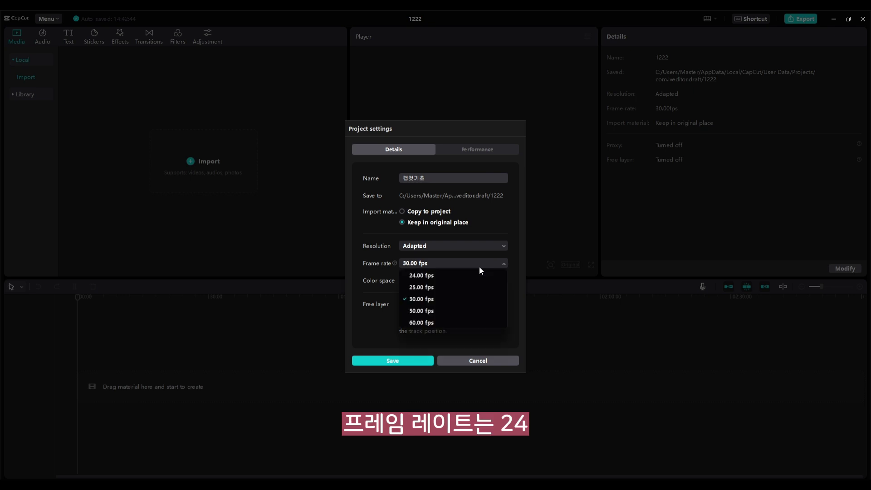
pyautogui.click(458, 302)
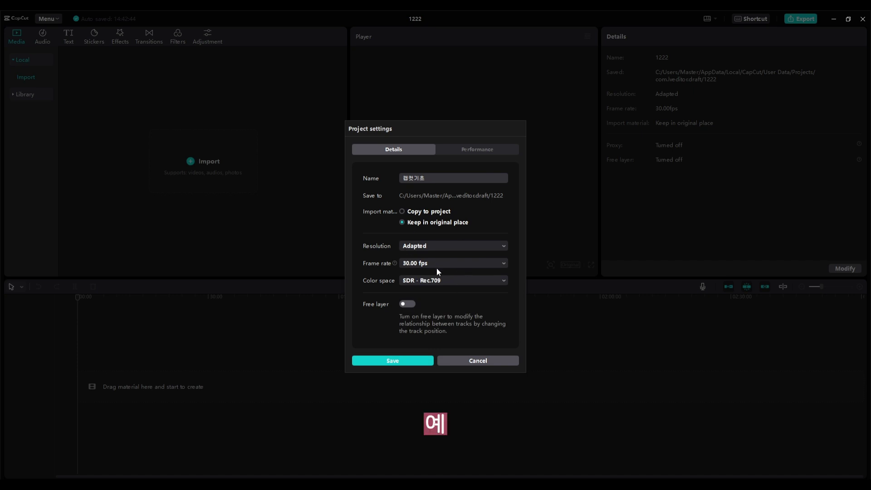
pyautogui.click(415, 359)
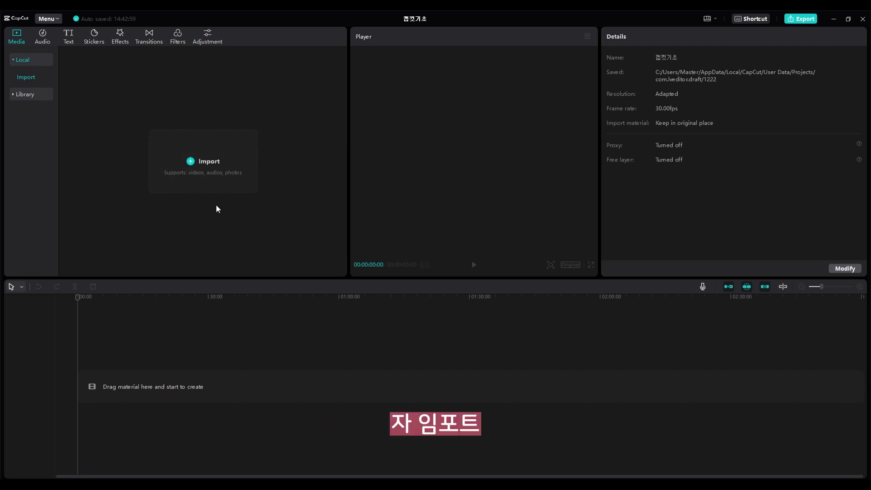
# Step: Import the portrait video 마스크활용_3(1).mp4 and preview it from the start of the timeline
pyautogui.click(191, 162)
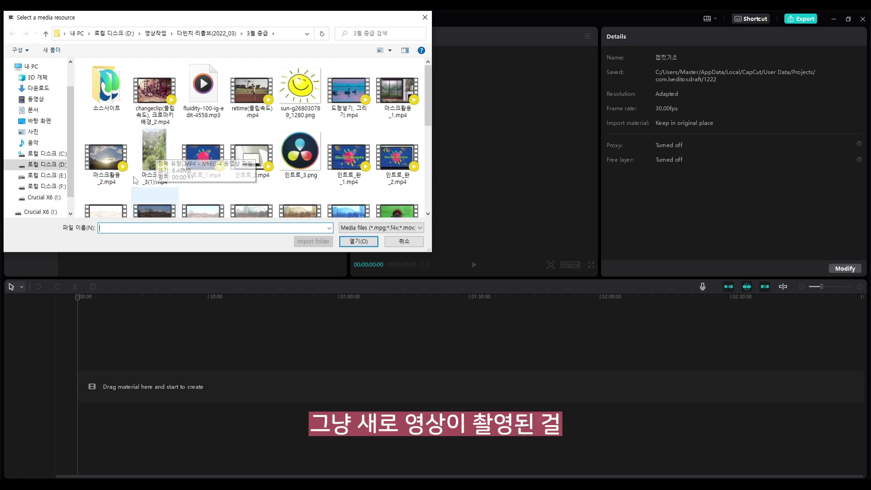
pyautogui.doubleClick(160, 160)
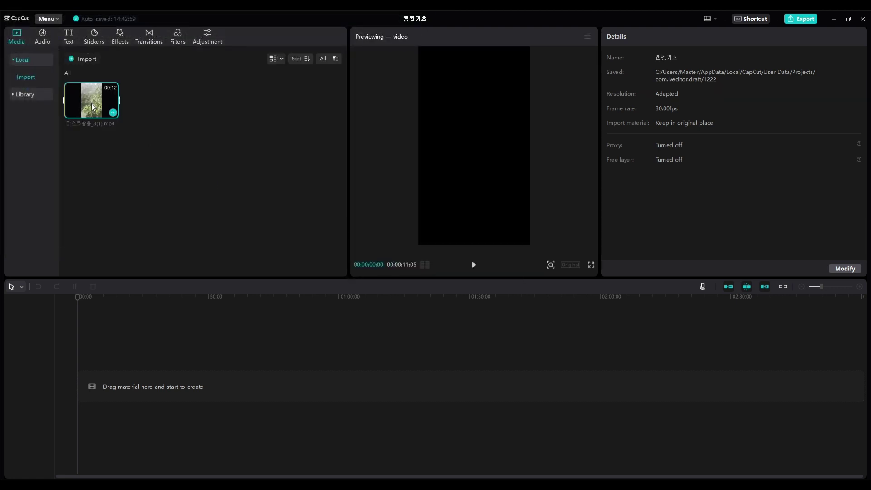
pyautogui.moveTo(91, 103); pyautogui.dragTo(84, 387)
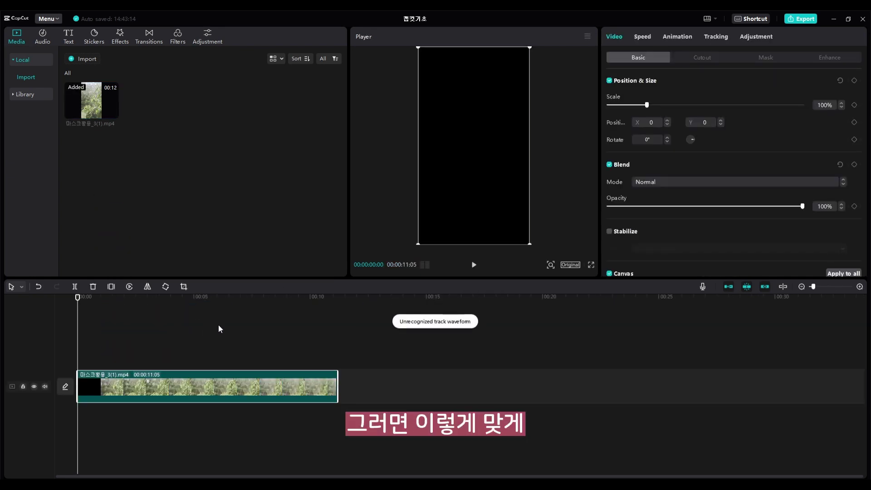
pyautogui.press('space')
pyautogui.press('space')
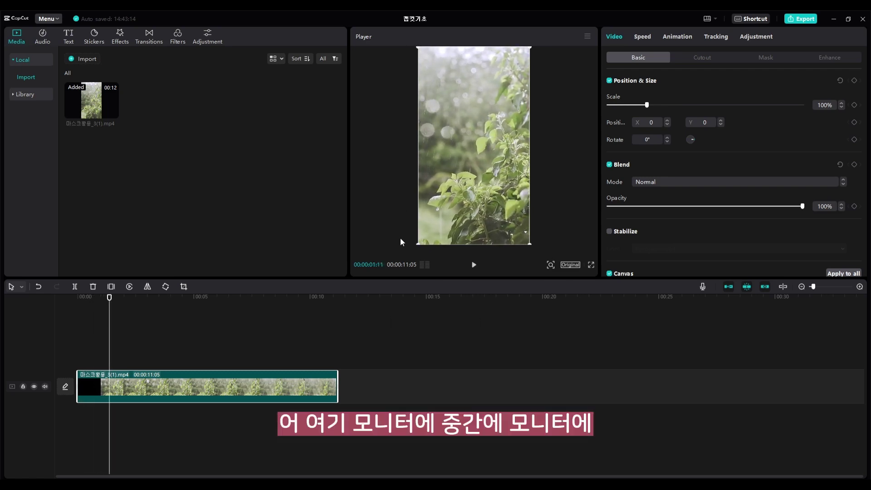
pyautogui.press('space')
pyautogui.press('space')
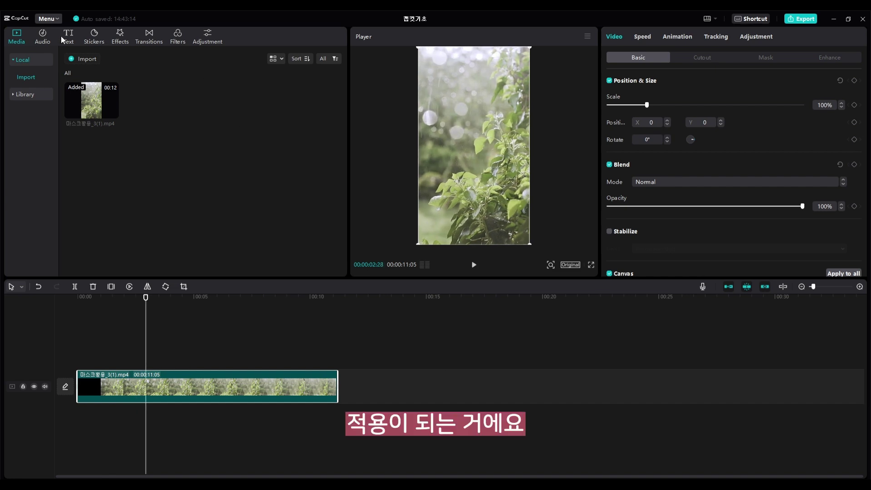
# Step: Import changeclip(클립속도), 크로마키배경_2.mp4 and preview it placed directly after the portrait clip on the timeline
pyautogui.click(84, 58)
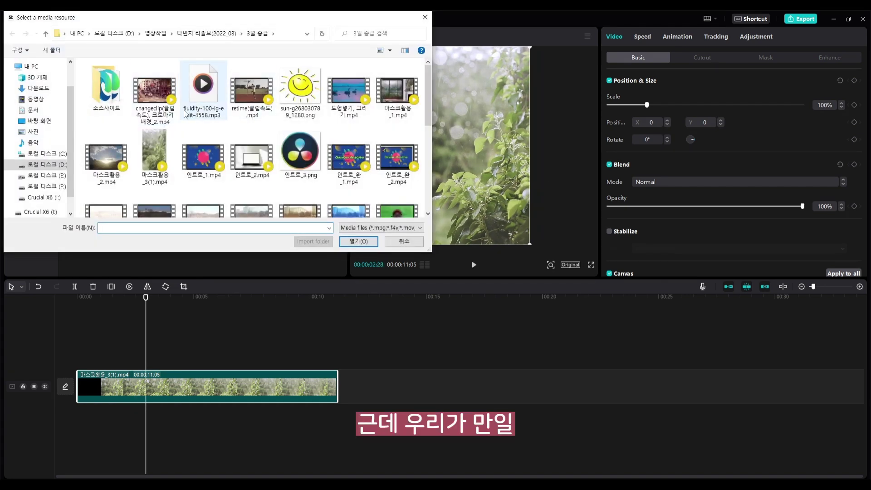
pyautogui.doubleClick(154, 98)
pyautogui.moveTo(159, 107); pyautogui.dragTo(338, 389)
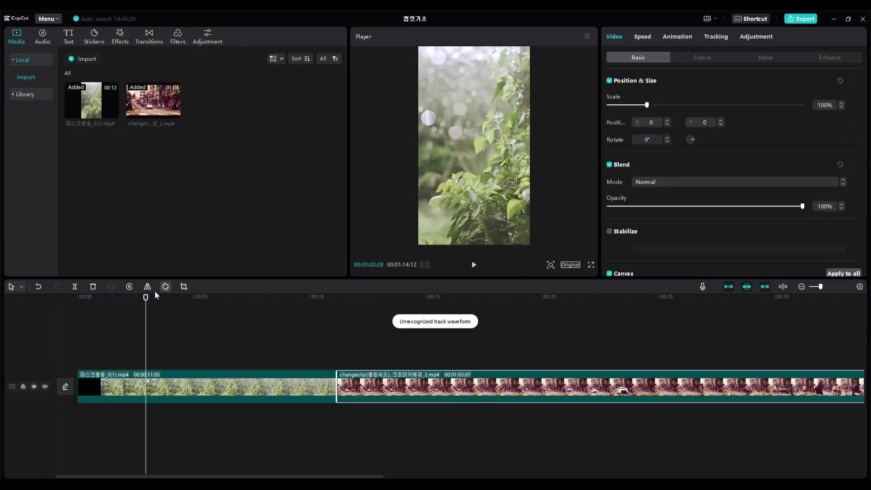
pyautogui.moveTo(146, 300); pyautogui.dragTo(323, 320)
pyautogui.press('space')
pyautogui.press('space')
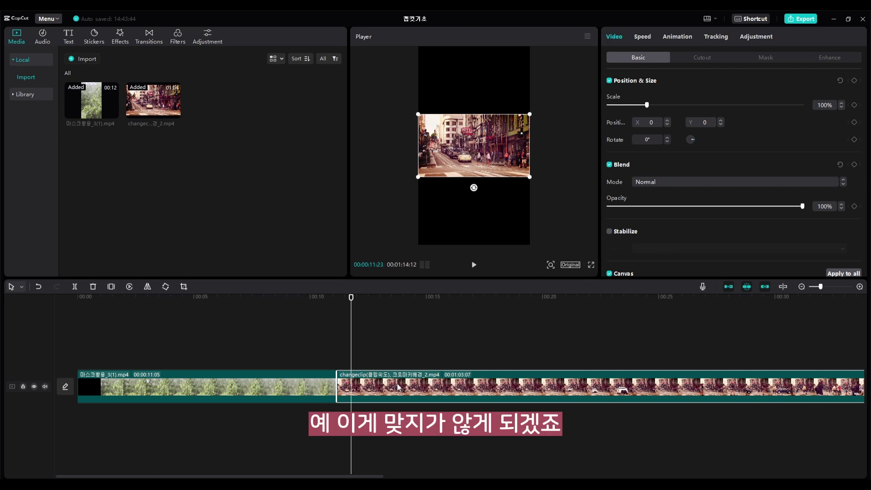
# Step: Clear both clips from the timeline, then place the landscape street video at its start and preview it
pyautogui.press('Delete')
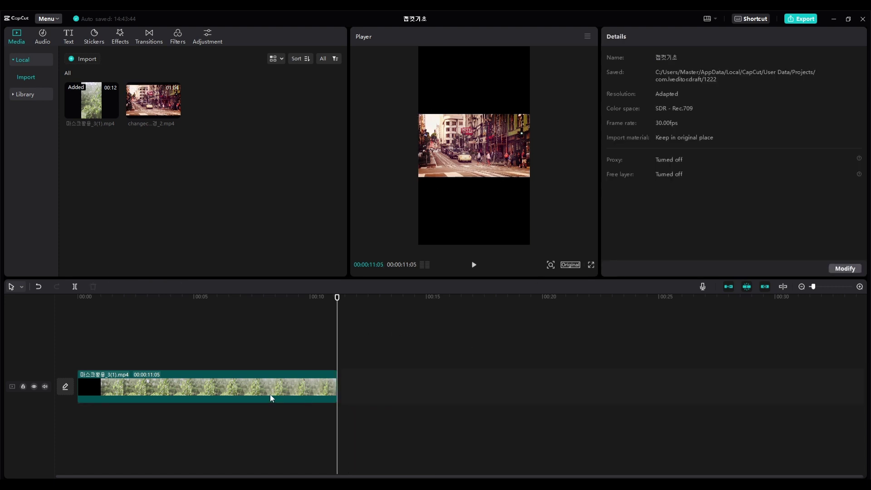
pyautogui.click(271, 391)
pyautogui.press('Delete')
pyautogui.moveTo(156, 101); pyautogui.dragTo(83, 387)
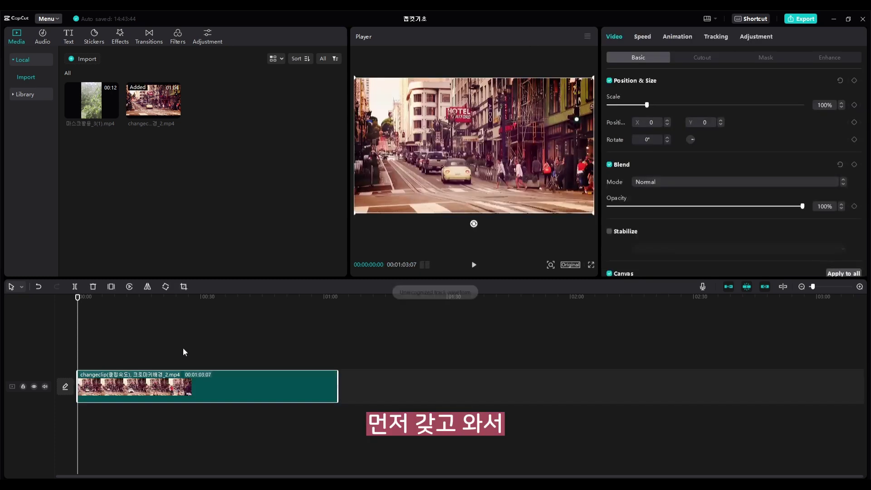
pyautogui.press('space')
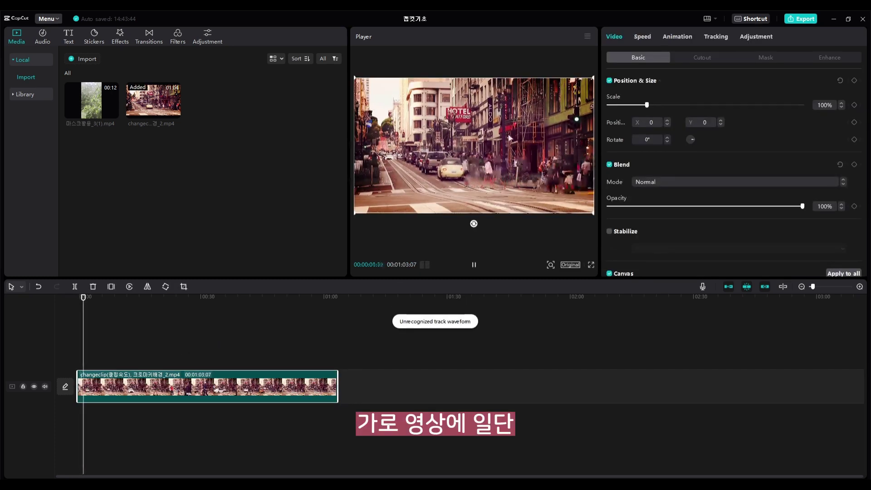
pyautogui.press('space')
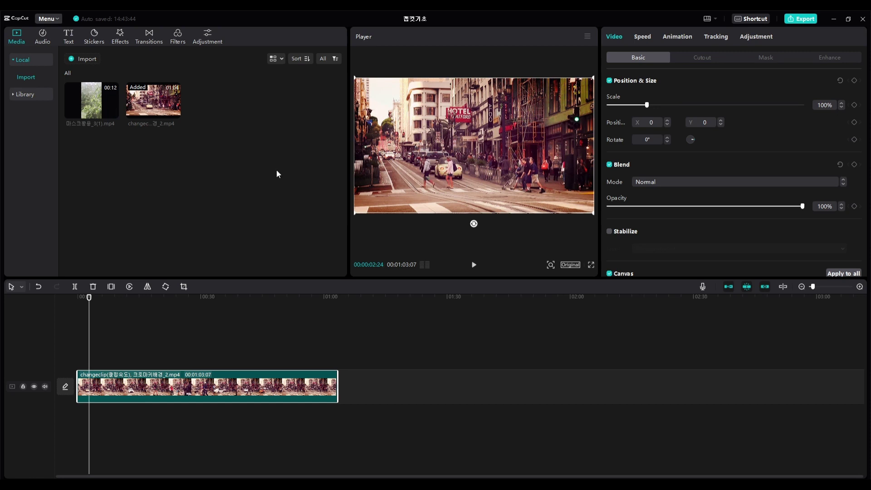
# Step: Append the portrait video 마스크활용_3(1).mp4 after the street clip and preview how it fits the landscape frame
pyautogui.moveTo(113, 115); pyautogui.dragTo(342, 385)
pyautogui.moveTo(321, 297); pyautogui.dragTo(336, 297)
pyautogui.press('space')
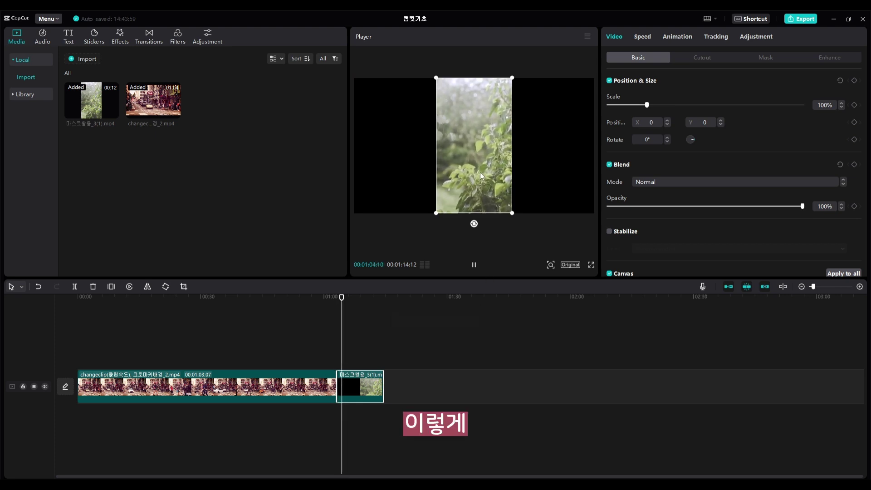
pyautogui.press('space')
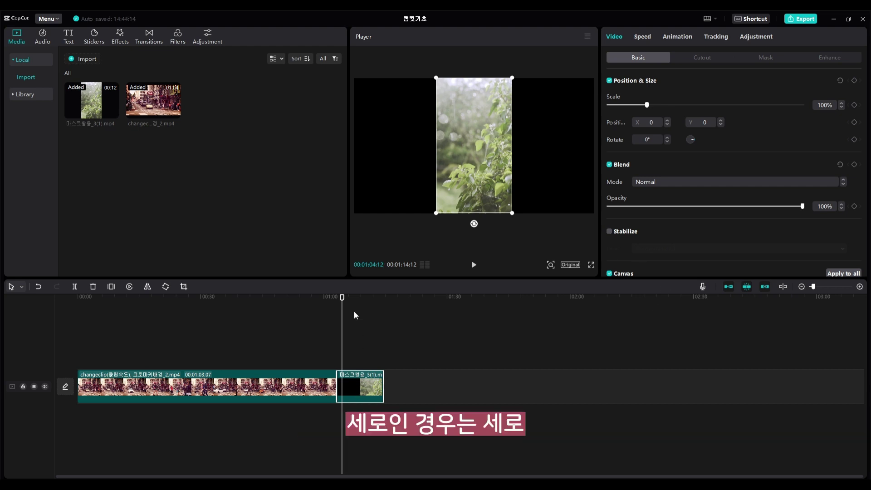
pyautogui.moveTo(343, 301); pyautogui.dragTo(356, 307)
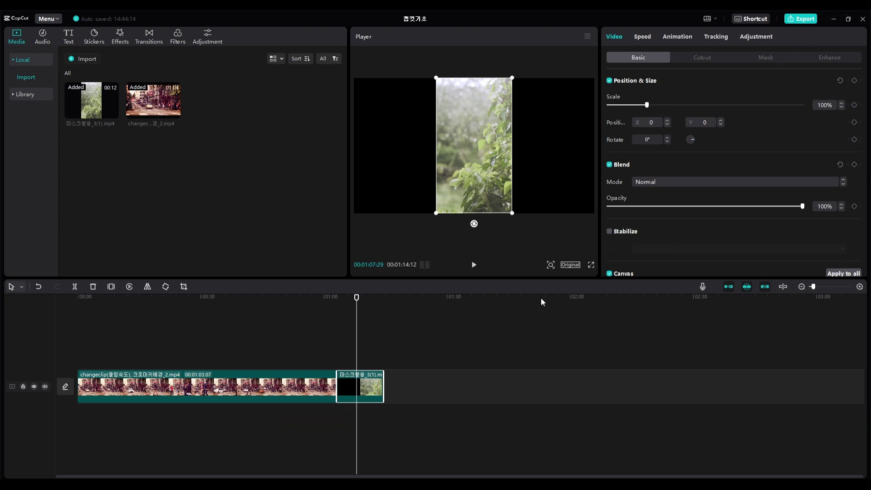
pyautogui.click(425, 325)
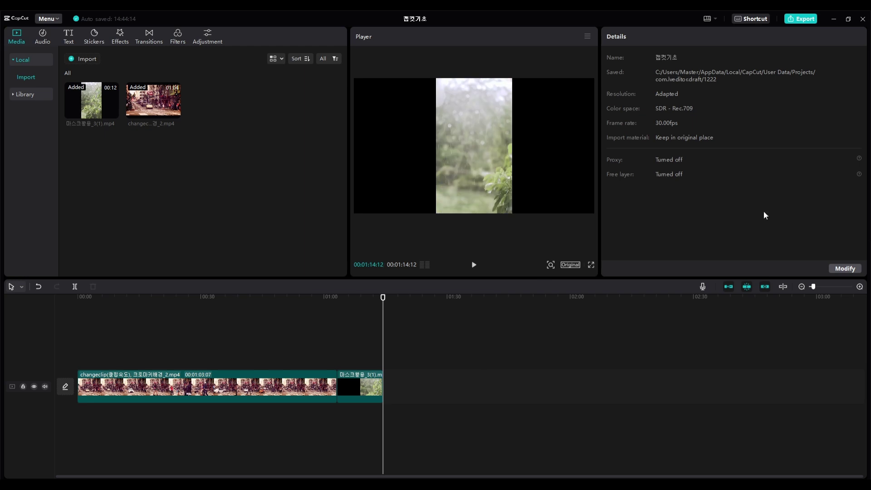
# Step: Check the resolution options in the project settings, keeping Adapted, and save the settings
pyautogui.click(844, 270)
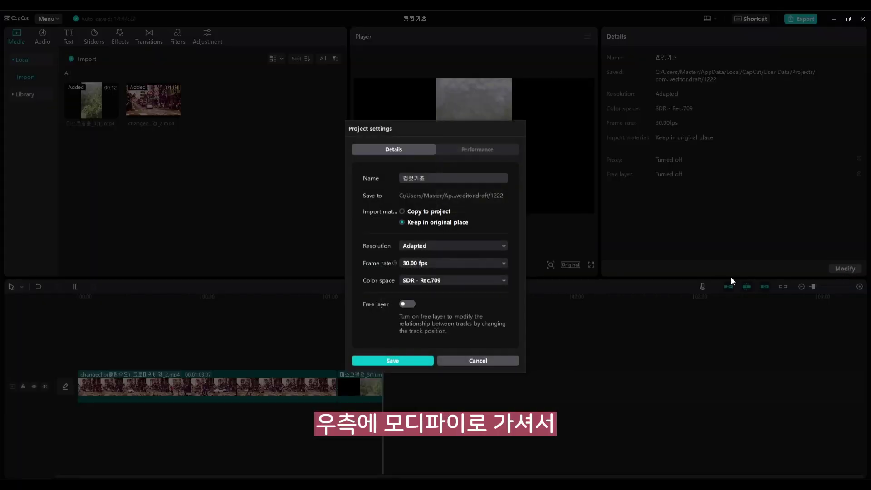
pyautogui.click(450, 246)
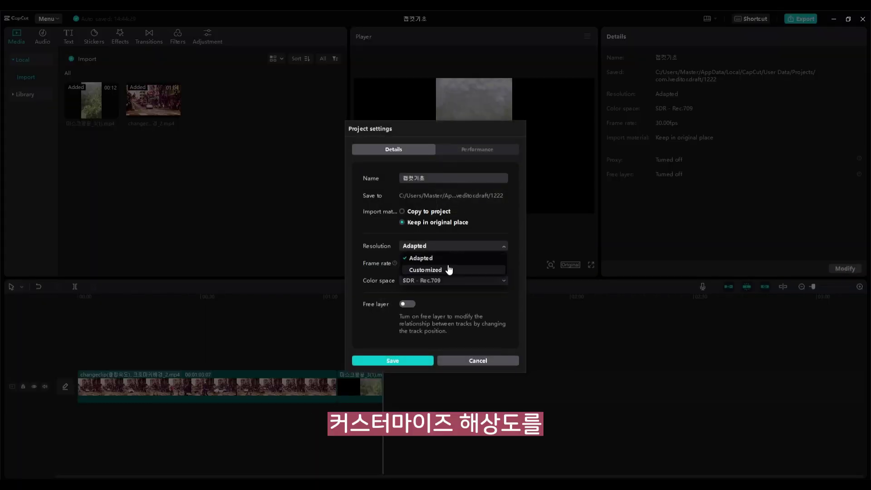
pyautogui.click(453, 242)
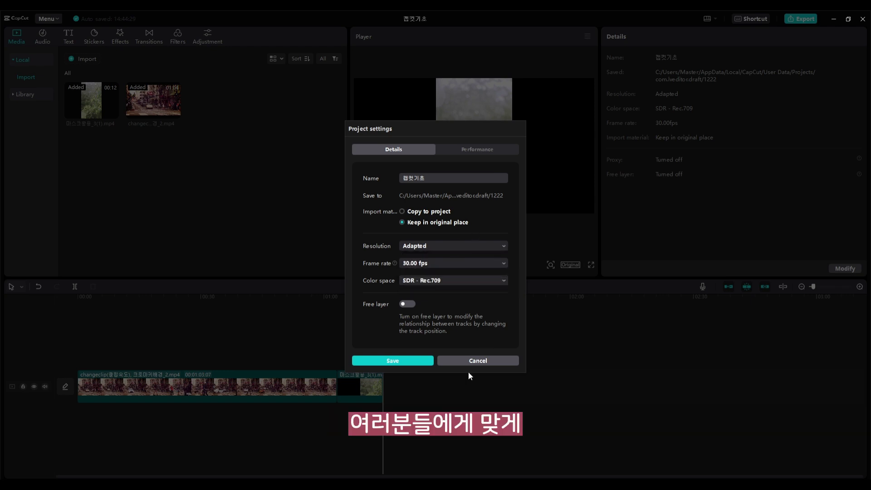
pyautogui.click(419, 361)
# Step: Delete the portrait clip from the end of the timeline
pyautogui.click(371, 390)
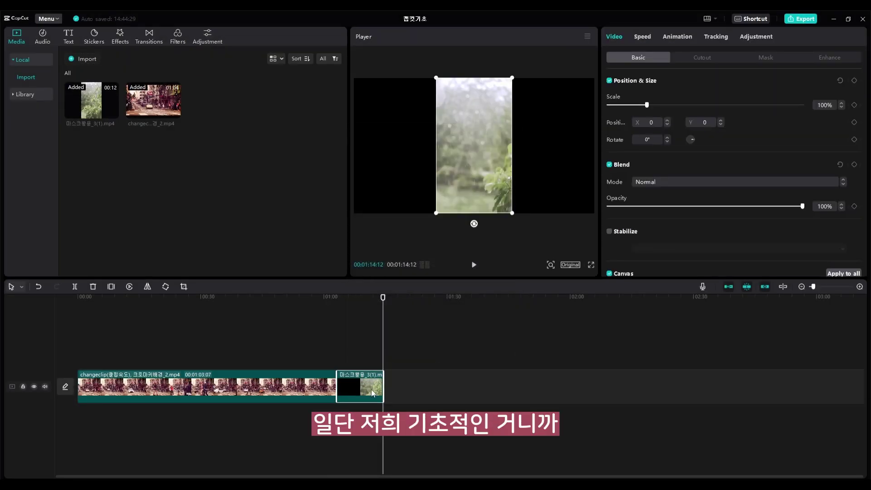
pyautogui.press('Delete')
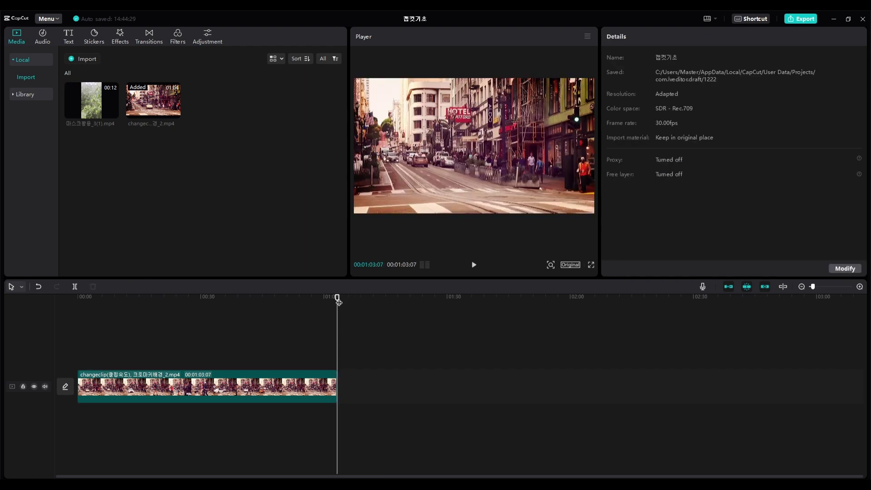
# Step: Trim the street clip at its end and its beginning, shortening it to about 37 seconds
pyautogui.press('Home')
pyautogui.click(114, 357)
pyautogui.moveTo(114, 354); pyautogui.dragTo(98, 361)
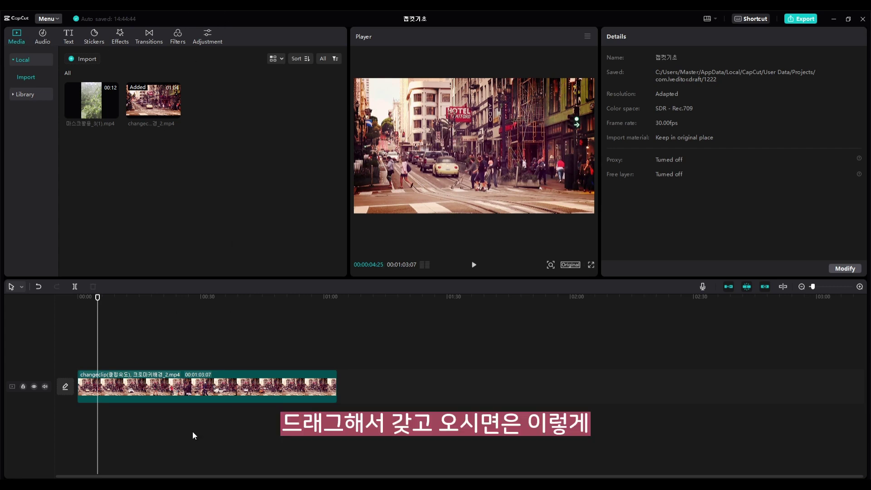
pyautogui.click(236, 388)
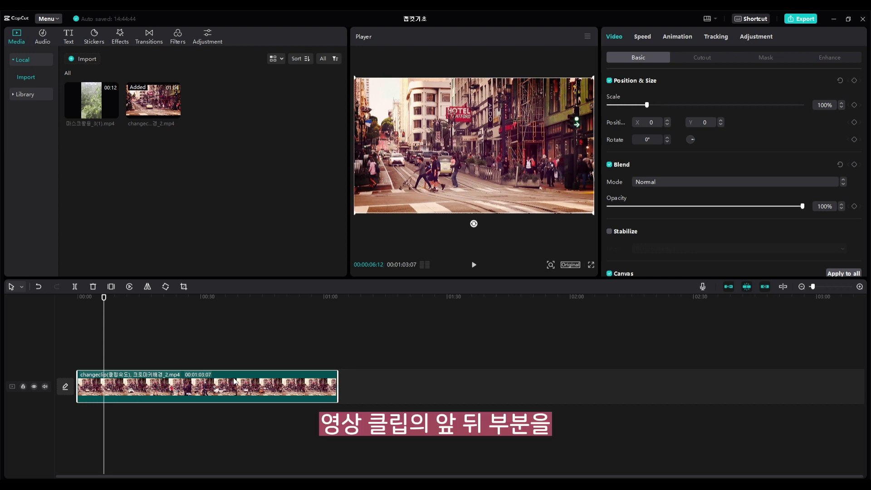
pyautogui.moveTo(341, 380); pyautogui.dragTo(272, 392)
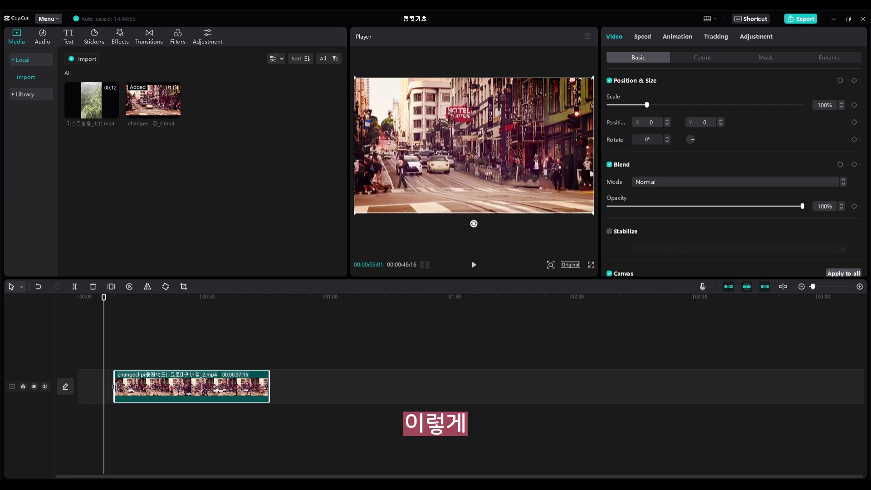
pyautogui.moveTo(79, 384); pyautogui.dragTo(138, 394)
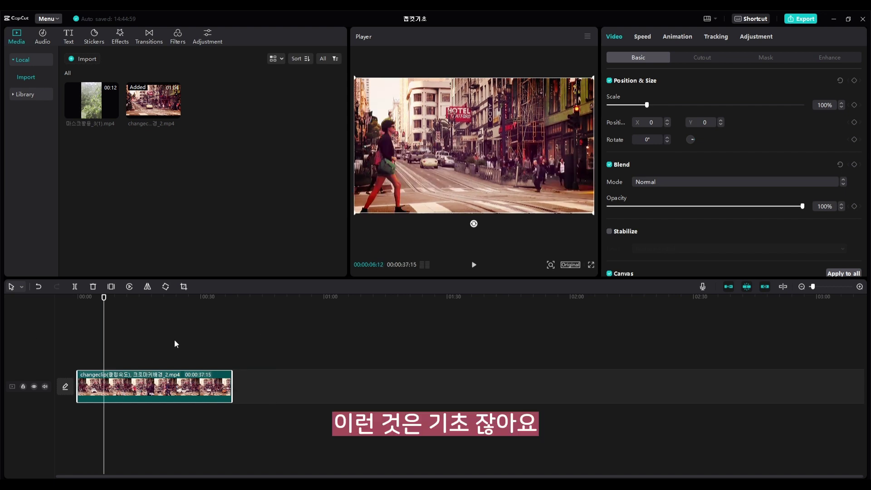
# Step: Split the street clip at 00:00:07:02 and again at 00:00:24:06
pyautogui.moveTo(101, 301)
pyautogui.mouseDown()
pyautogui.moveTo(80, 301)
pyautogui.moveTo(145, 303)
pyautogui.moveTo(121, 303)
pyautogui.moveTo(131, 303)
pyautogui.mouseUp()
pyautogui.click(135, 335)
pyautogui.click(107, 320)
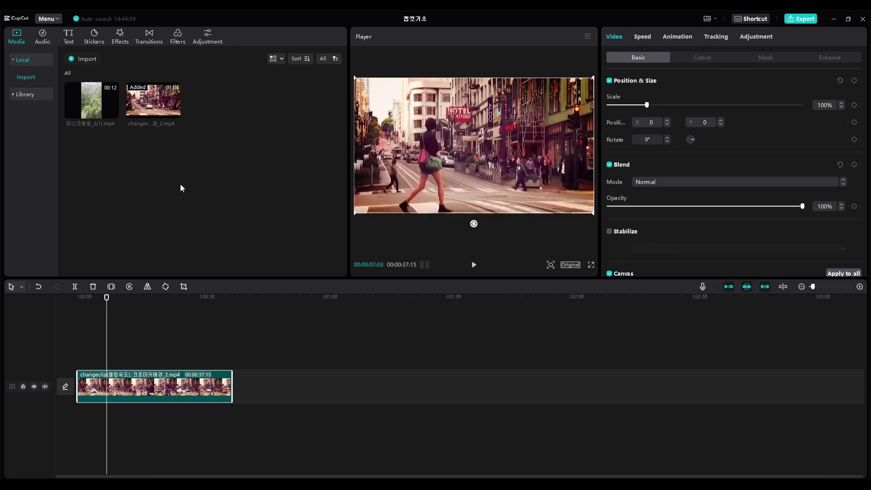
pyautogui.click(77, 288)
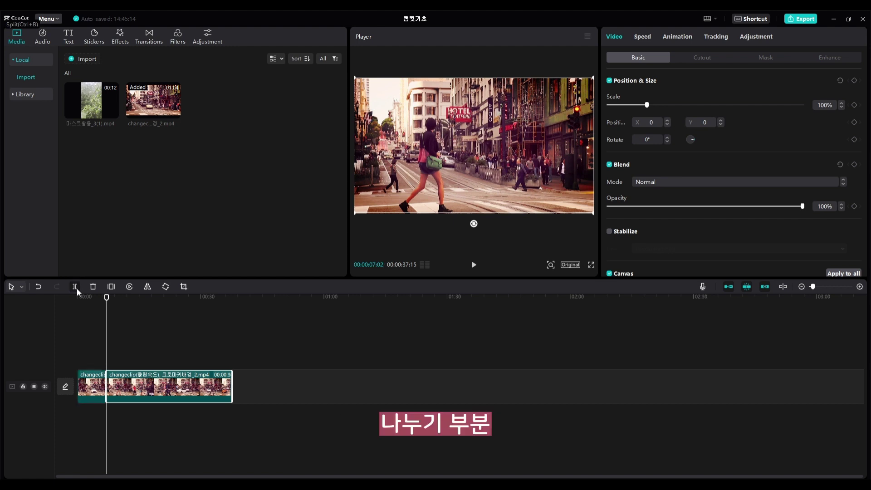
pyautogui.moveTo(128, 390)
pyautogui.mouseDown()
pyautogui.moveTo(164, 387)
pyautogui.moveTo(141, 386)
pyautogui.mouseUp()
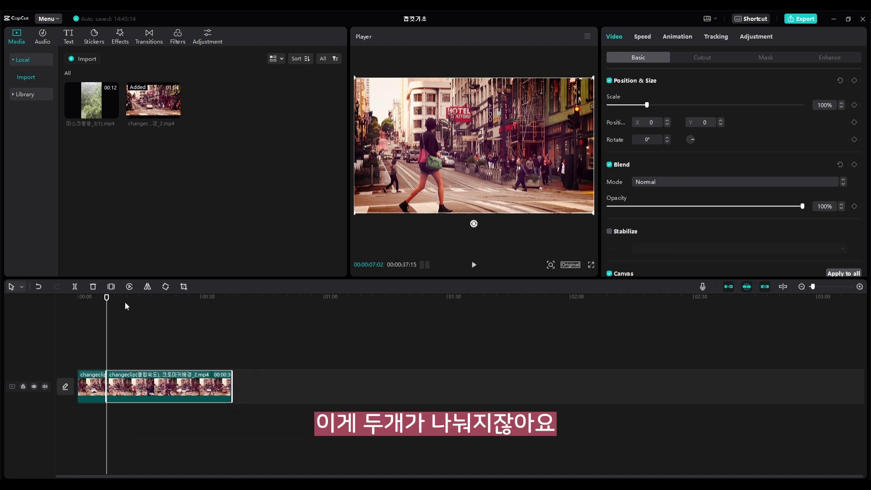
pyautogui.moveTo(107, 299); pyautogui.dragTo(177, 300)
pyautogui.click(75, 287)
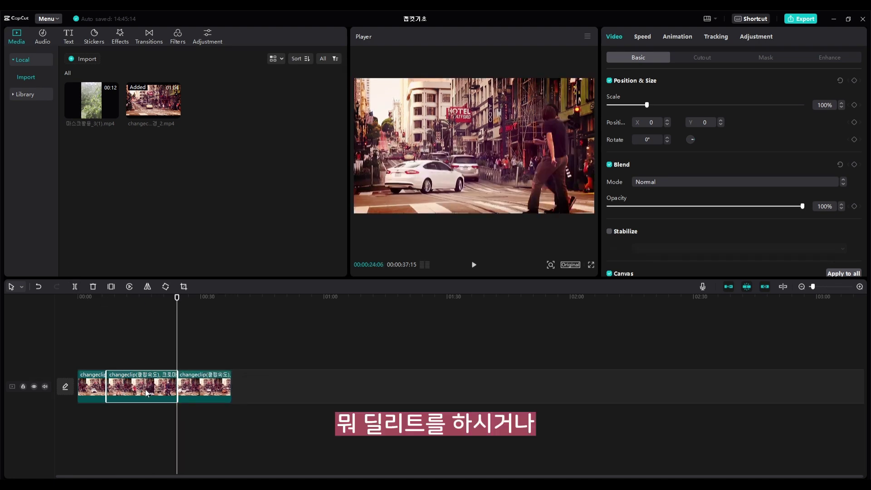
# Step: Try deleting the middle segment of the street clip, and undo that deletion together with the last split edits
pyautogui.press('Delete')
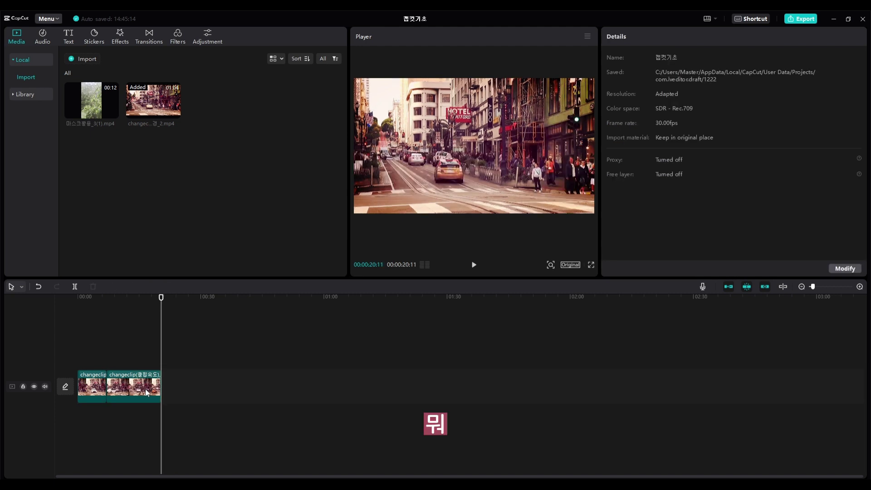
pyautogui.hotkey('ctrl', 'z')
pyautogui.hotkey('ctrl', 'z')
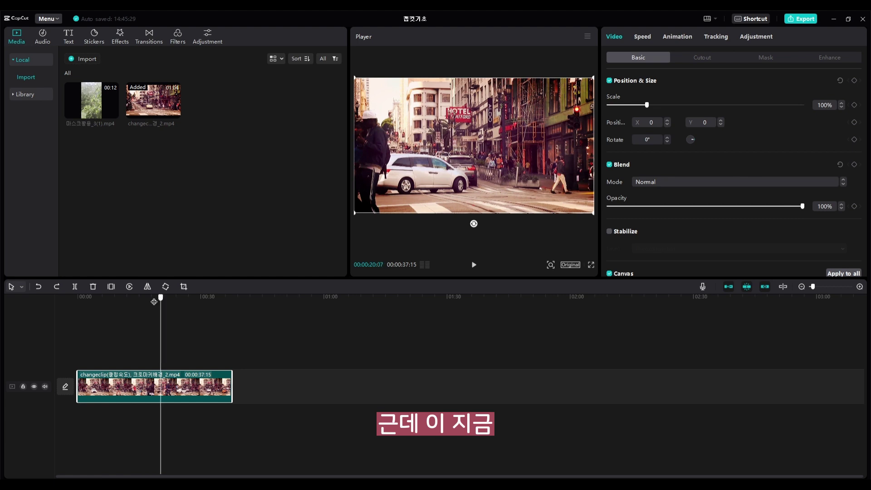
# Step: Split the street clip at 00:00:09:12 and 00:00:20:20 with the Split tool, and return to the Select tool
pyautogui.moveTo(161, 299); pyautogui.dragTo(126, 298)
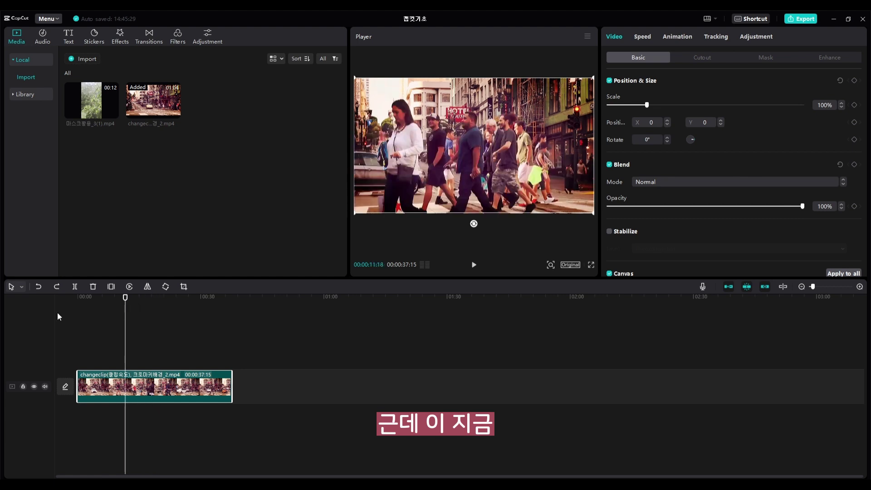
pyautogui.click(21, 287)
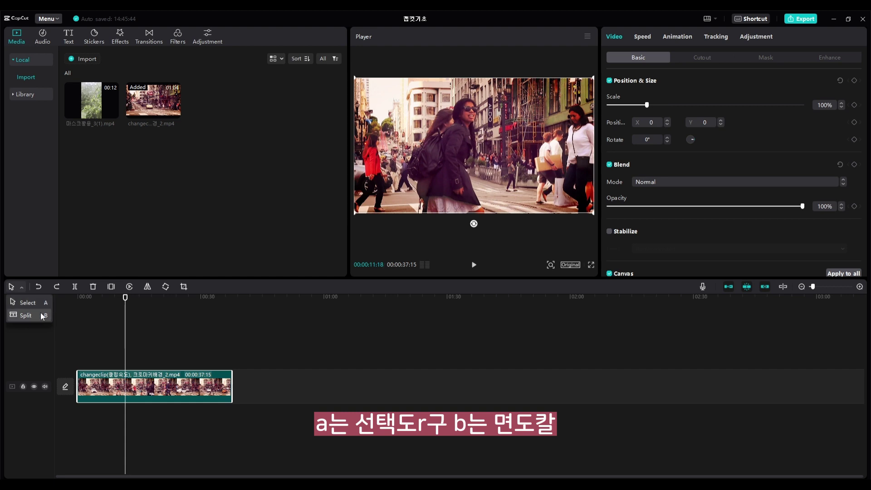
pyautogui.click(21, 287)
pyautogui.moveTo(129, 295); pyautogui.dragTo(116, 311)
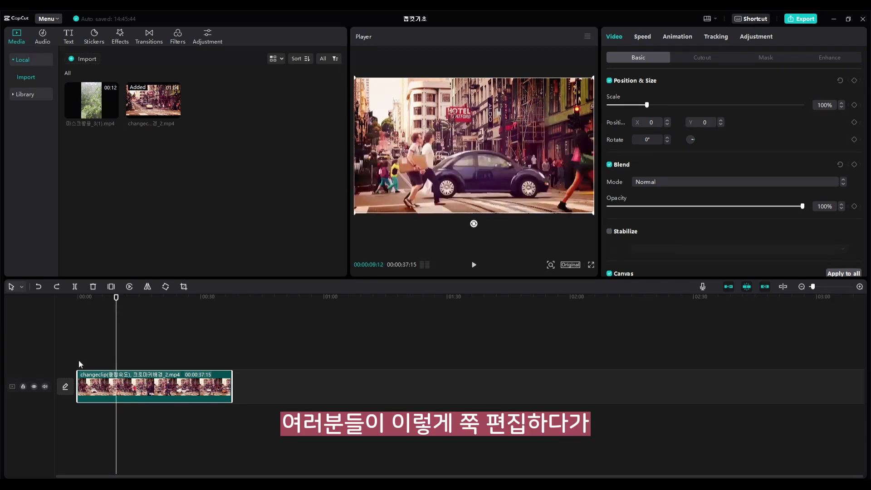
pyautogui.press('b')
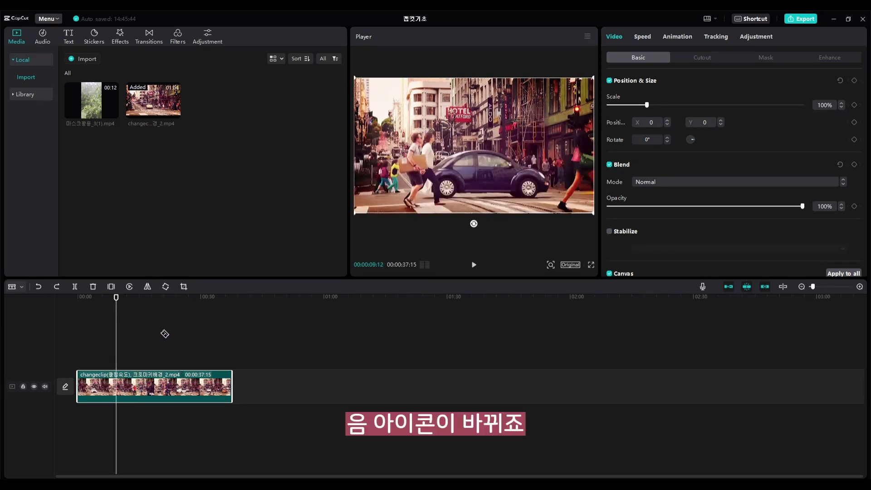
pyautogui.click(117, 384)
pyautogui.moveTo(116, 299); pyautogui.dragTo(162, 299)
pyautogui.click(162, 385)
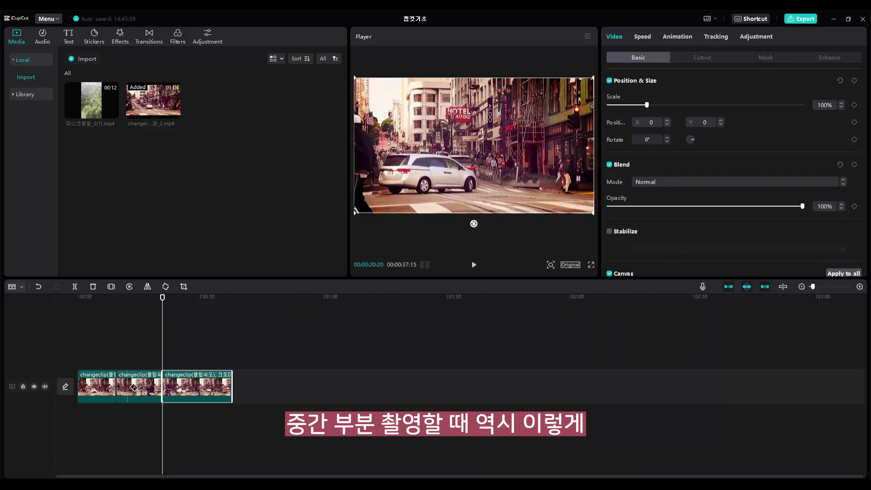
pyautogui.press('a')
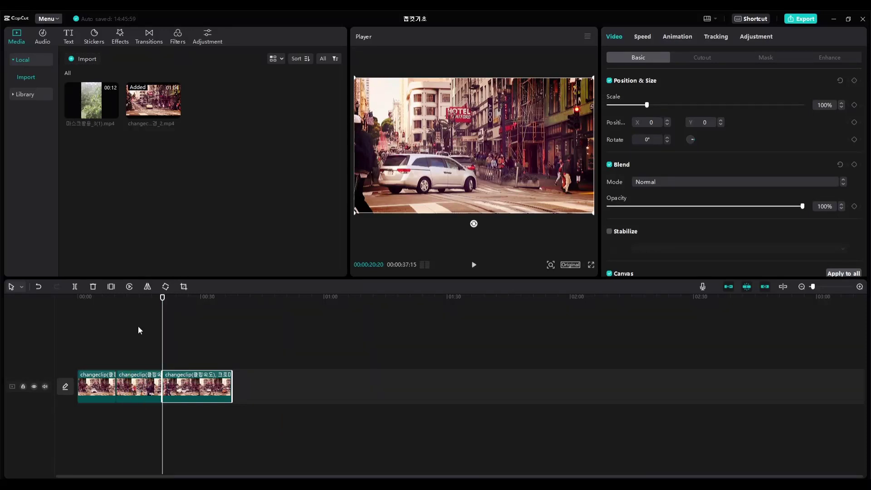
# Step: Delete the middle street segment and try to move the remaining second segment away from the first
pyautogui.click(138, 396)
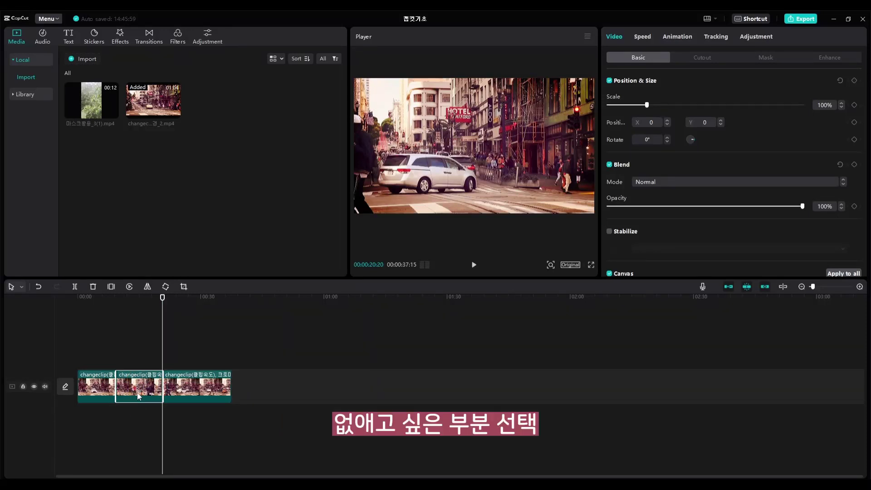
pyautogui.press('Delete')
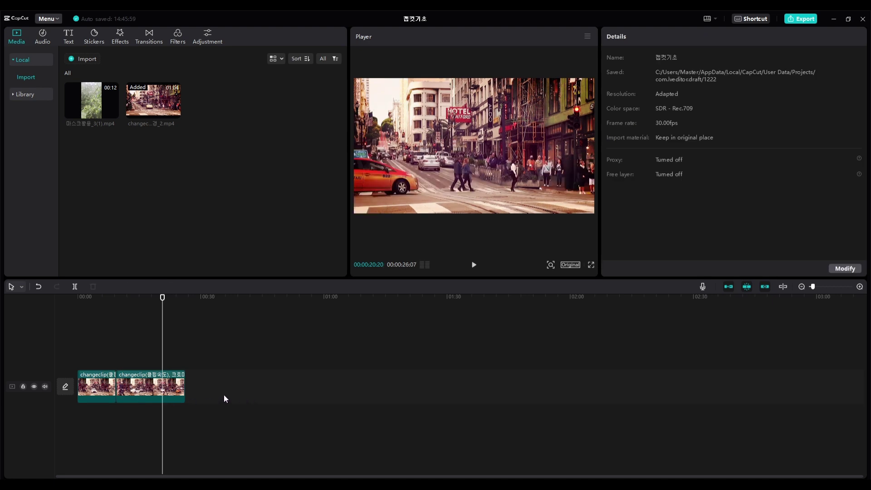
pyautogui.click(151, 396)
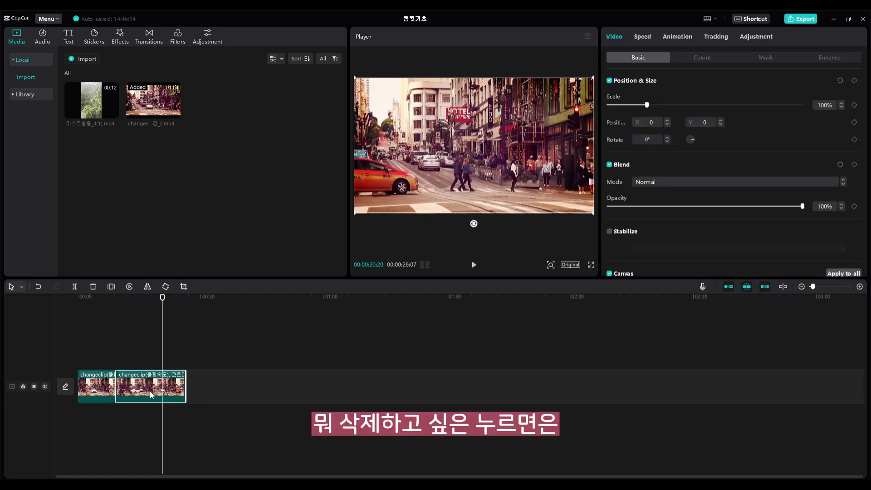
pyautogui.moveTo(150, 391); pyautogui.dragTo(198, 395)
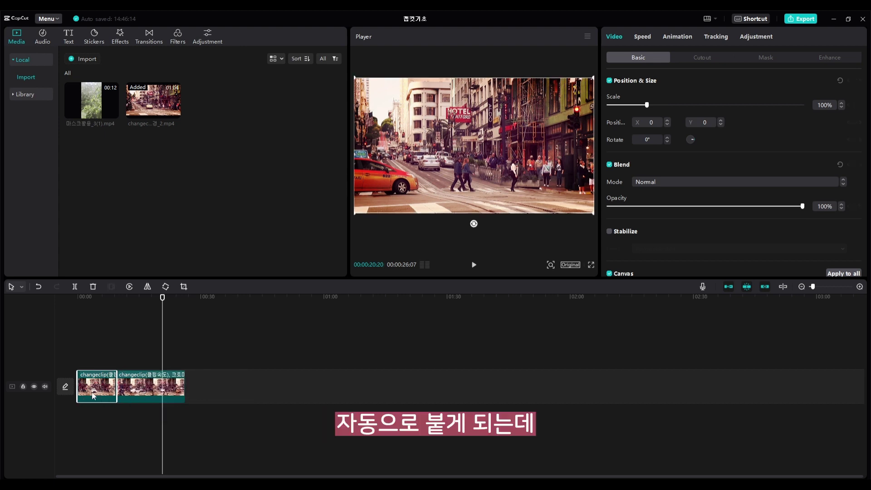
pyautogui.moveTo(155, 387); pyautogui.dragTo(187, 386)
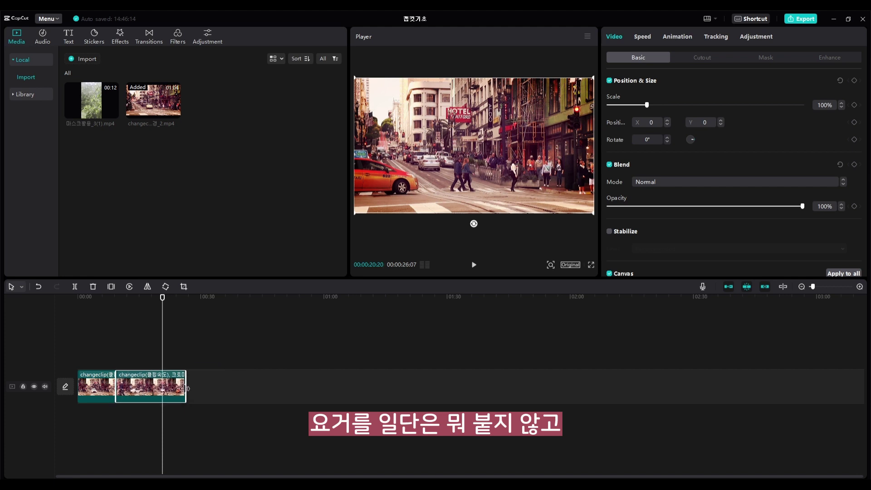
# Step: Turn off the main track magnet and move the second street segment further along the track, leaving a gap after the first
pyautogui.click(729, 287)
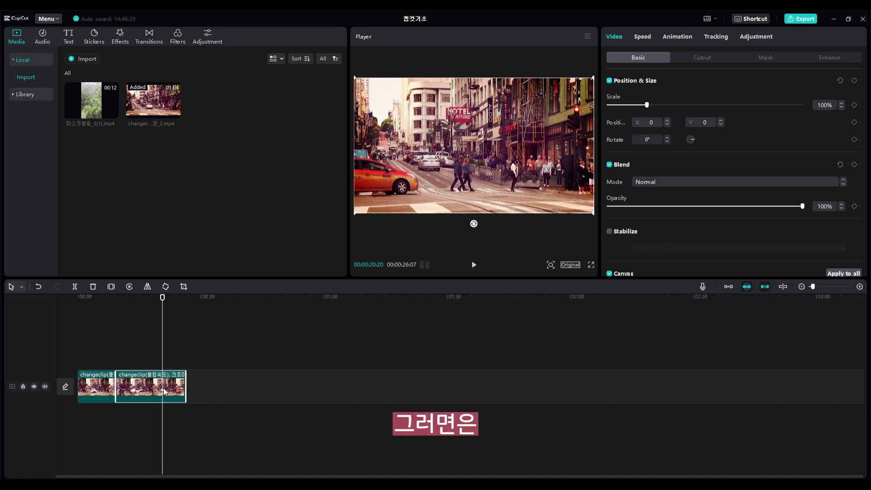
pyautogui.moveTo(175, 388); pyautogui.dragTo(197, 388)
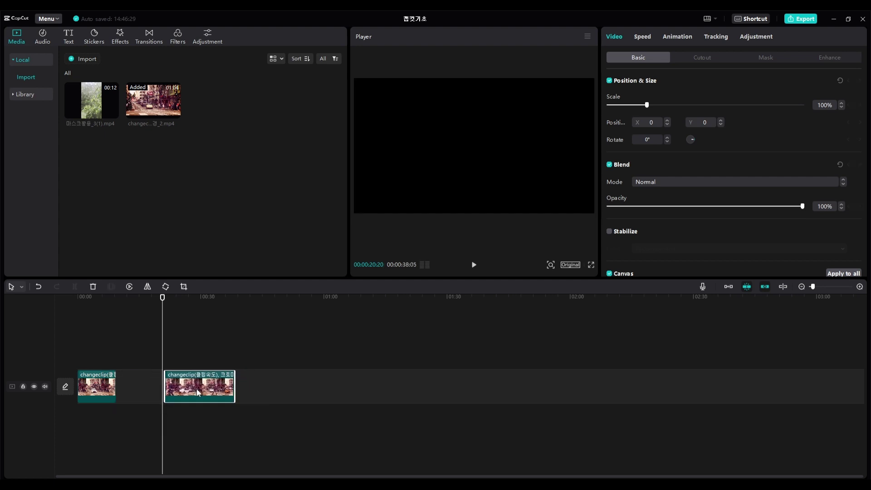
# Step: Undo the move and the earlier deletion, and delete the middle street segment again with the main track magnet off
pyautogui.hotkey('ctrl', 'z')
pyautogui.hotkey('ctrl', 'z')
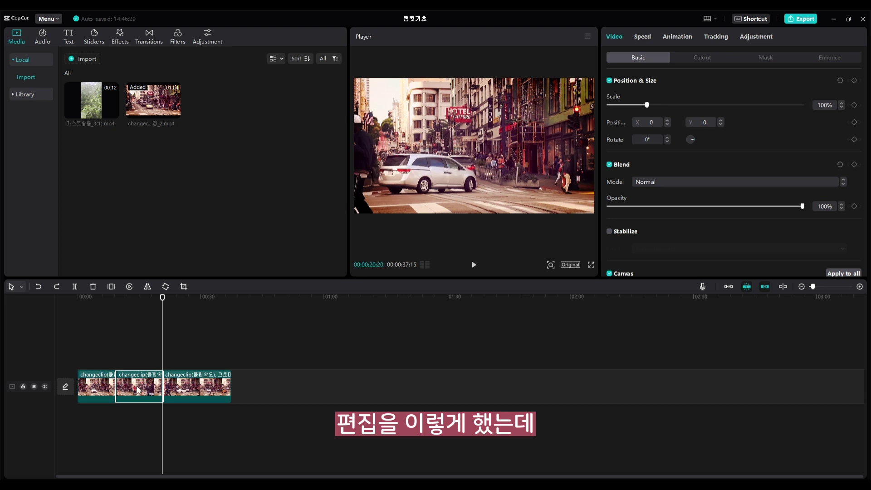
pyautogui.press('Delete')
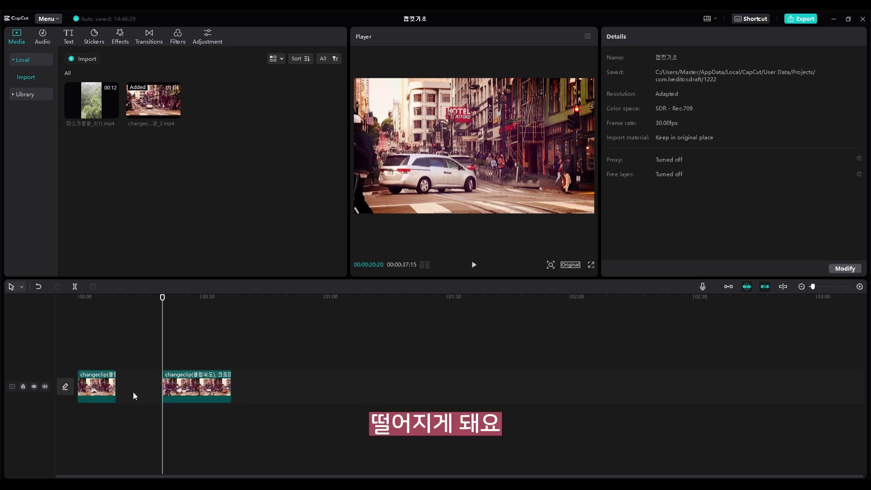
# Step: Examine the Range options available for the empty gap between the two street segments
pyautogui.click(145, 384)
pyautogui.rightClick(130, 383)
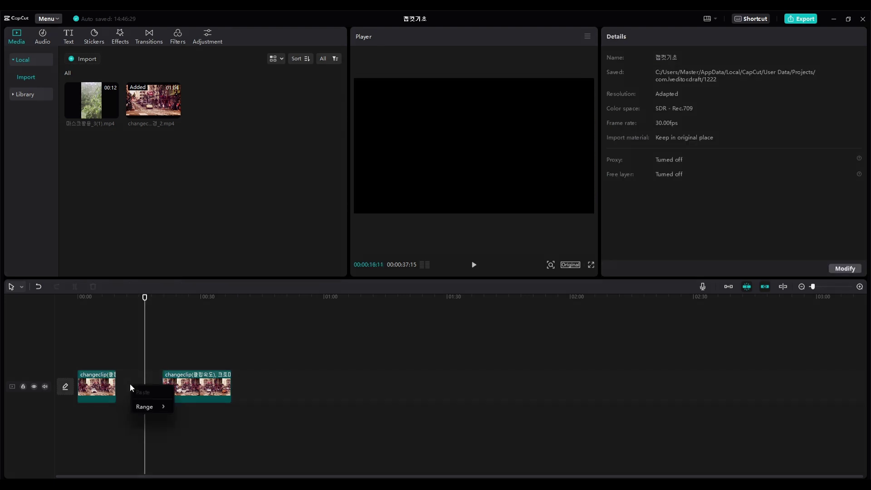
pyautogui.moveTo(143, 407)
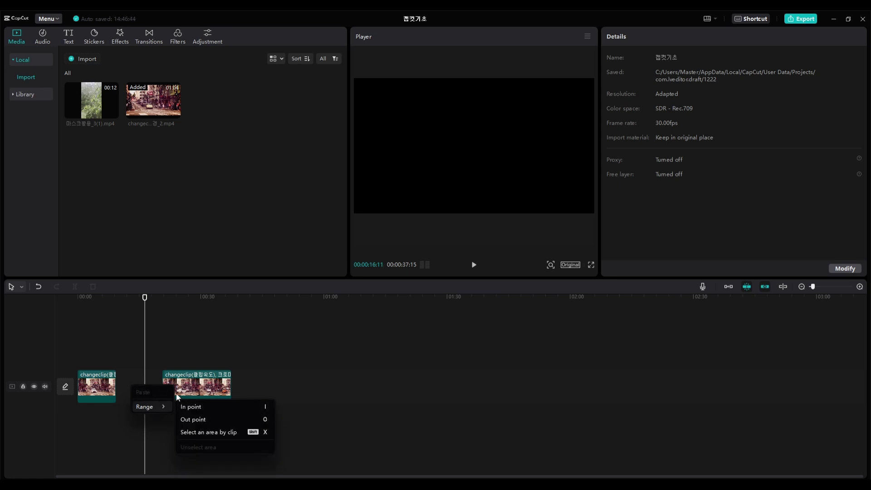
pyautogui.click(133, 375)
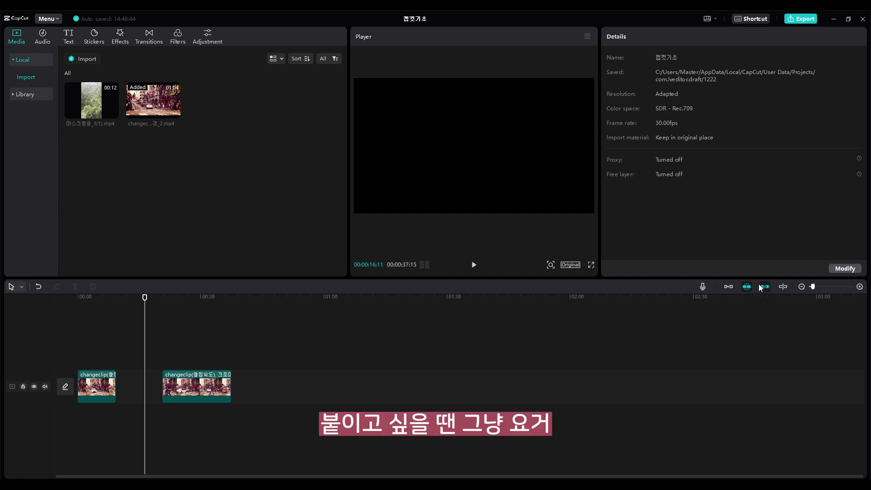
# Step: Close the gap by joining the second street segment to the first, and turn the main track magnet back on
pyautogui.click(729, 286)
pyautogui.moveTo(154, 387)
pyautogui.mouseDown()
pyautogui.moveTo(213, 384)
pyautogui.moveTo(144, 393)
pyautogui.mouseUp()
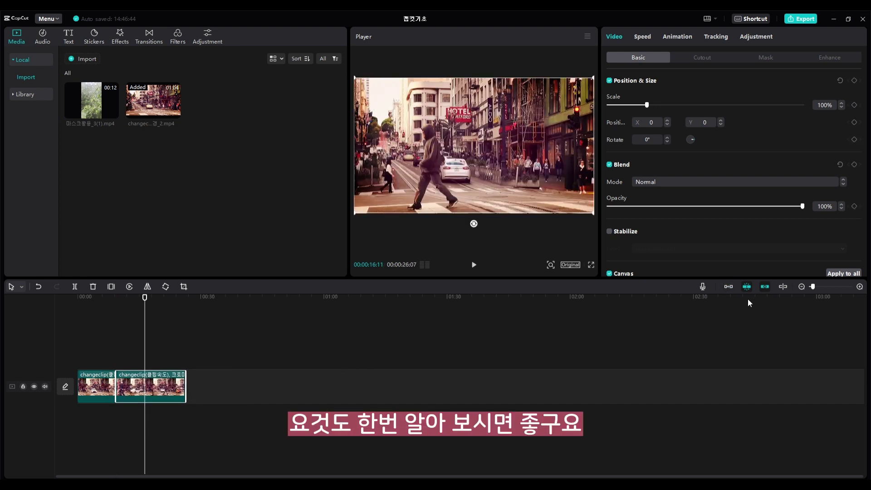
pyautogui.click(727, 287)
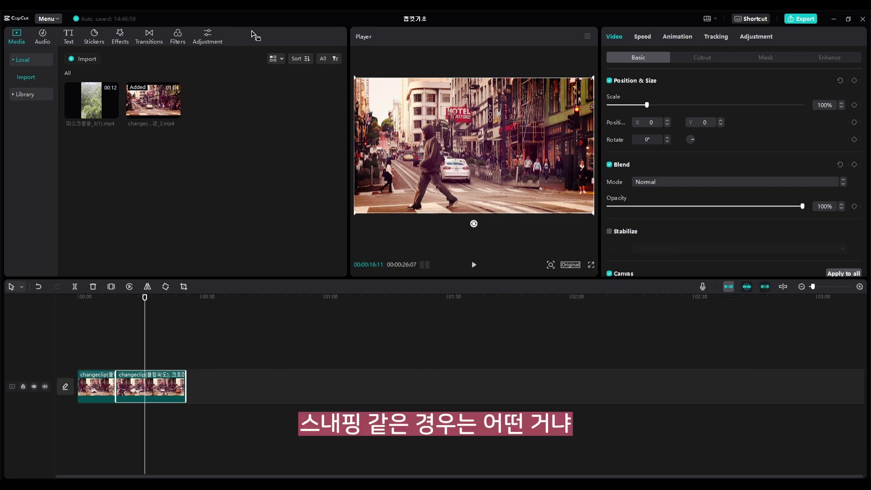
# Step: Import the basketball video retime(클립속도).mp4 into the project media
pyautogui.click(89, 56)
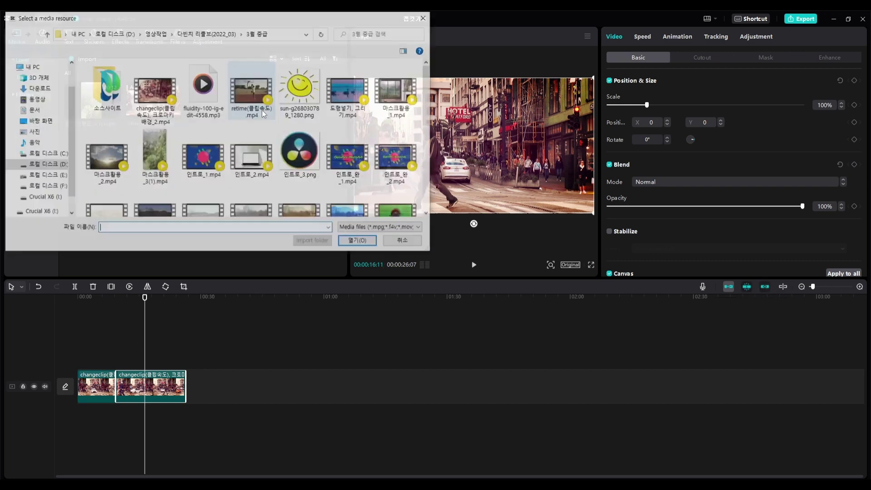
pyautogui.doubleClick(168, 124)
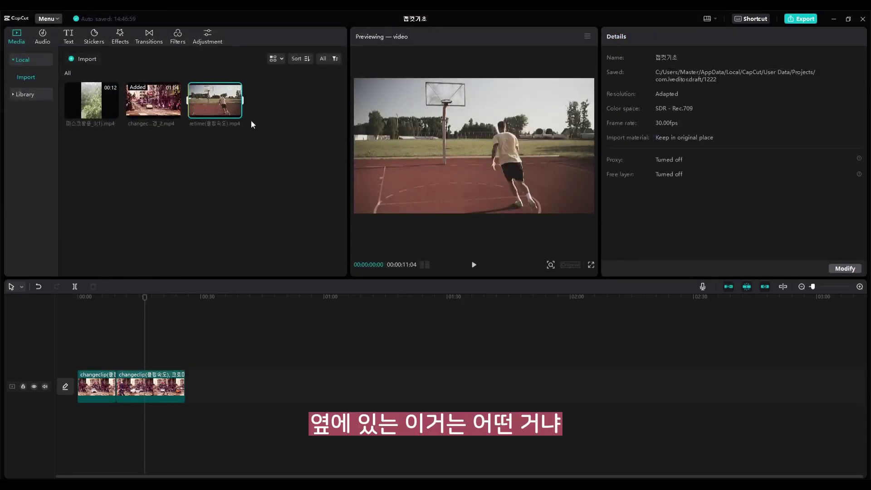
pyautogui.click(236, 133)
# Step: Place the basketball clip on a track above the street segments, shift it further along and trim its end to about 00:00:29:18
pyautogui.moveTo(237, 135); pyautogui.dragTo(132, 350)
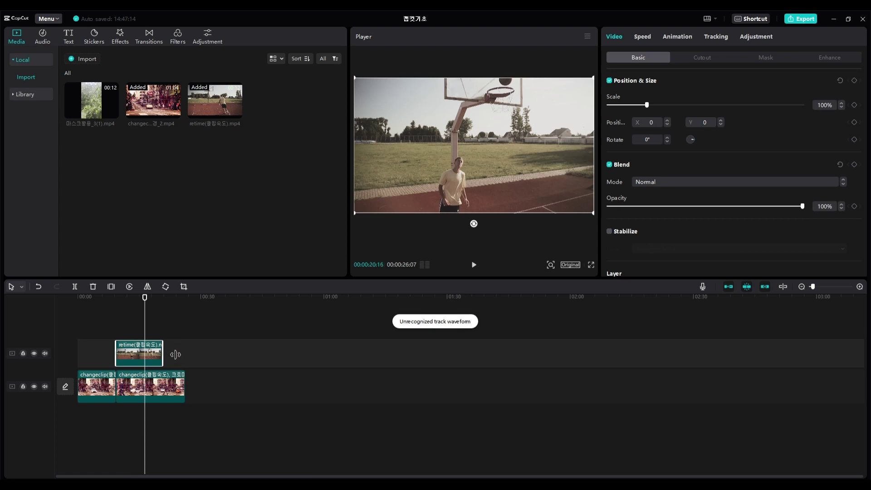
pyautogui.moveTo(146, 351); pyautogui.dragTo(186, 355)
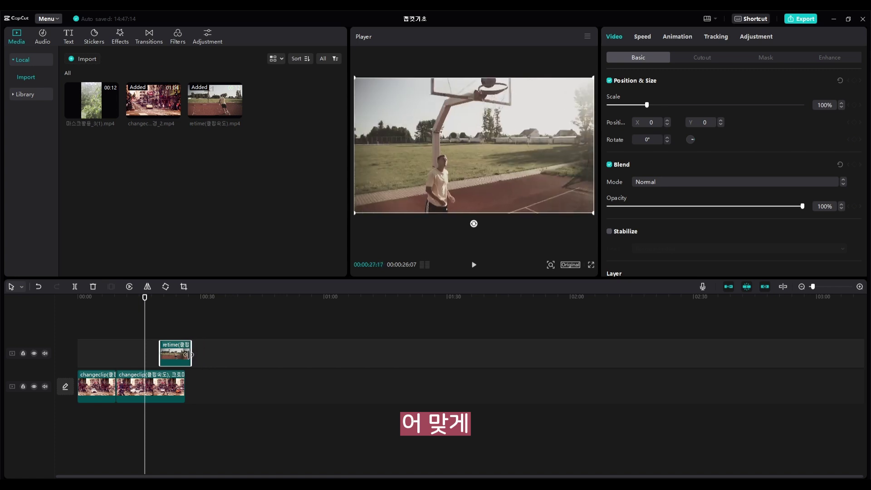
pyautogui.moveTo(185, 357); pyautogui.dragTo(207, 356)
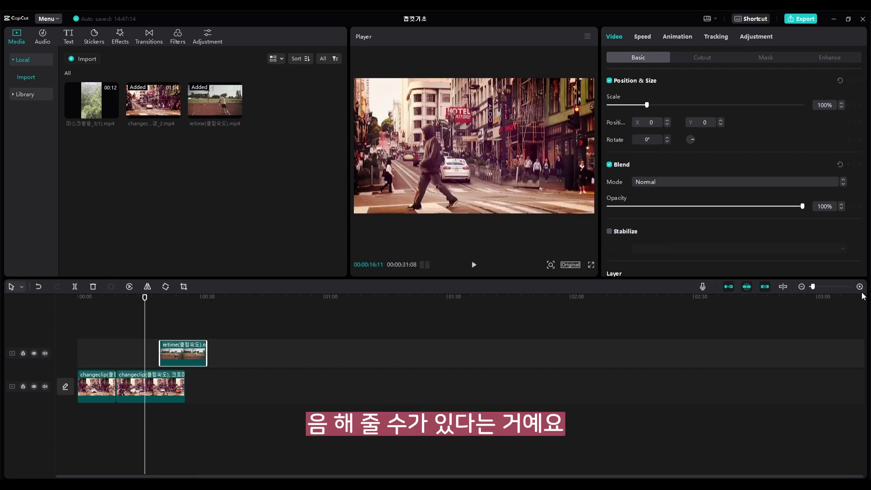
pyautogui.moveTo(207, 356)
pyautogui.mouseDown()
pyautogui.moveTo(180, 359)
pyautogui.moveTo(200, 358)
pyautogui.mouseUp()
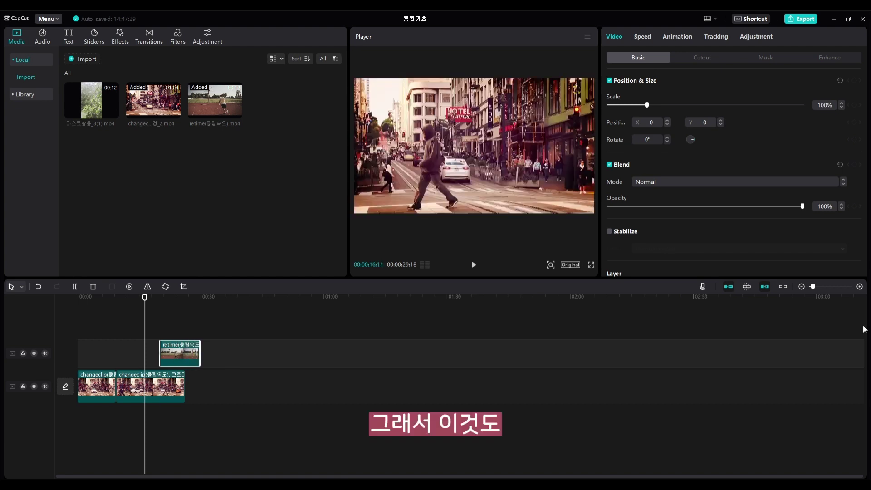
# Step: Turn auto snapping back on and delete the basketball clip from the upper track
pyautogui.click(748, 287)
pyautogui.press('Delete')
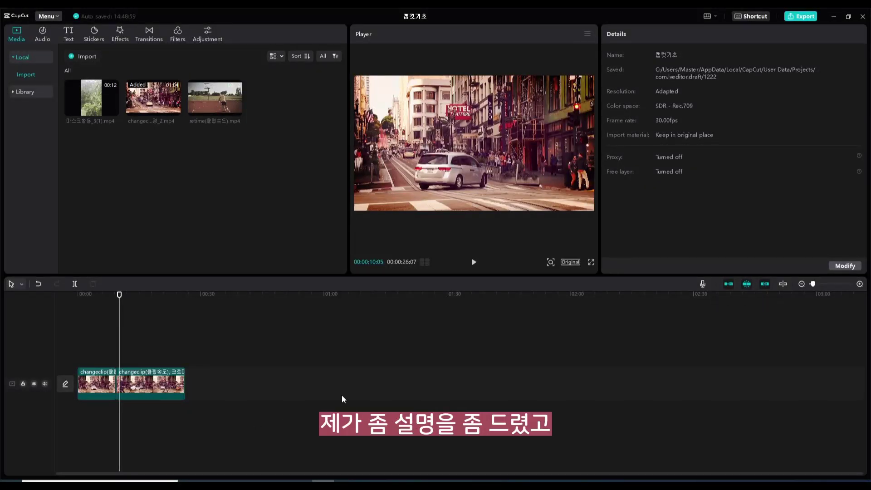
# Step: Place the basketball clip on the main track directly after the second street segment, and preview it at 00:00:34:28
pyautogui.click(166, 385)
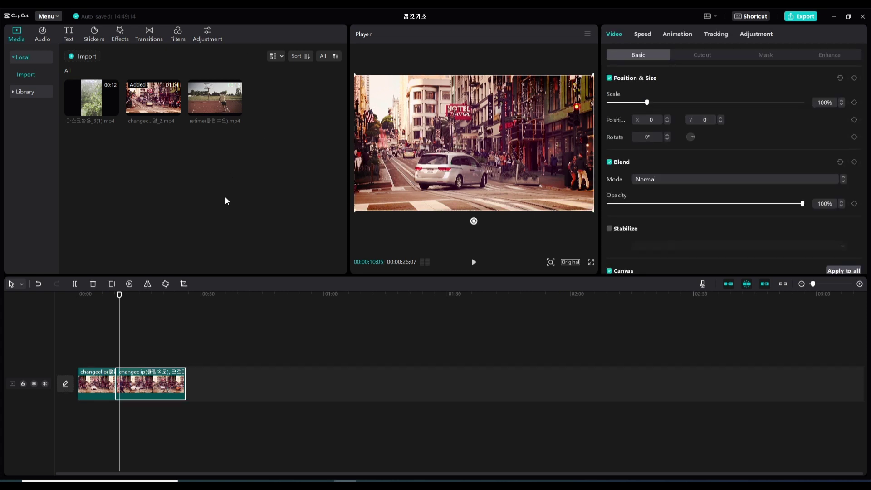
pyautogui.moveTo(225, 94); pyautogui.dragTo(189, 387)
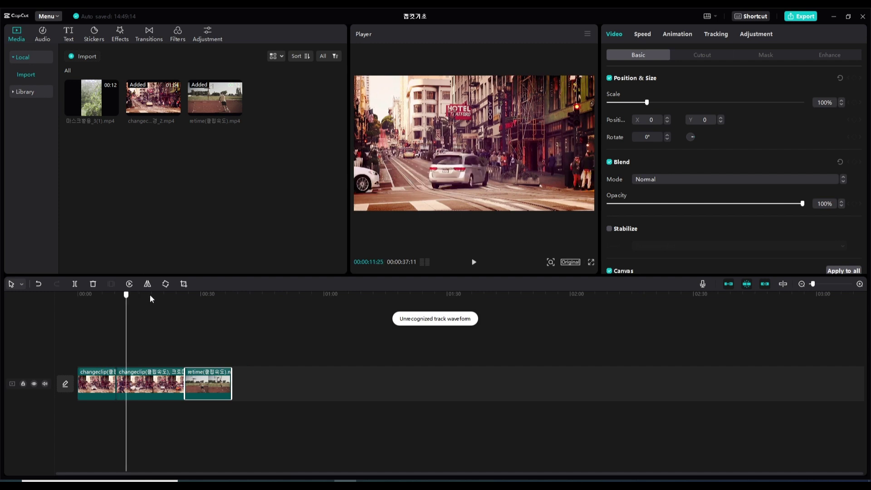
pyautogui.click(184, 295)
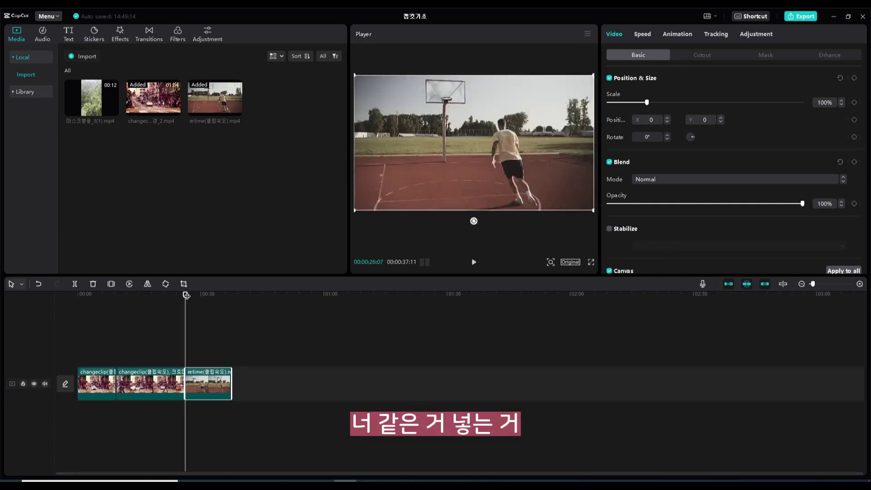
pyautogui.click(220, 295)
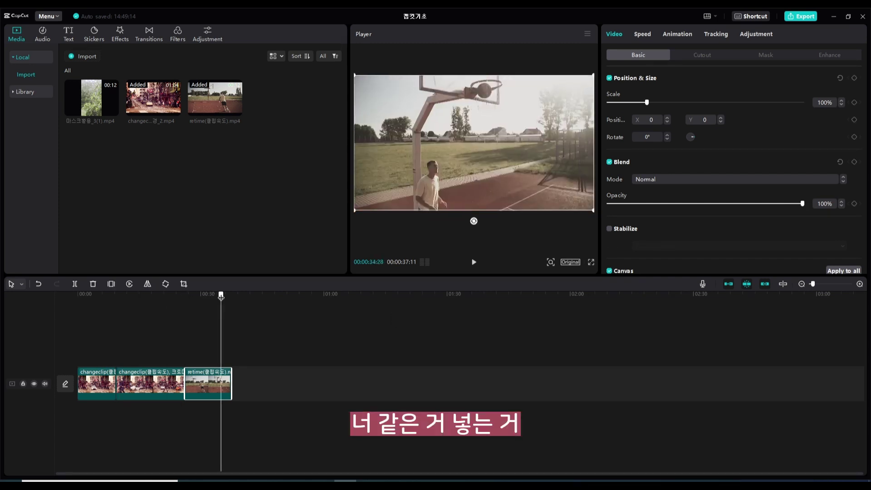
# Step: Look at the music available in the Audio library and return to the imported media
pyautogui.click(45, 32)
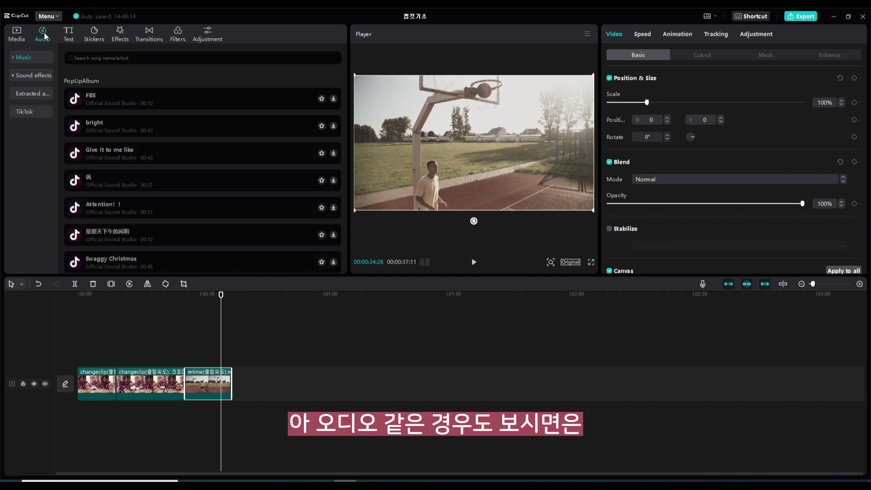
pyautogui.click(20, 32)
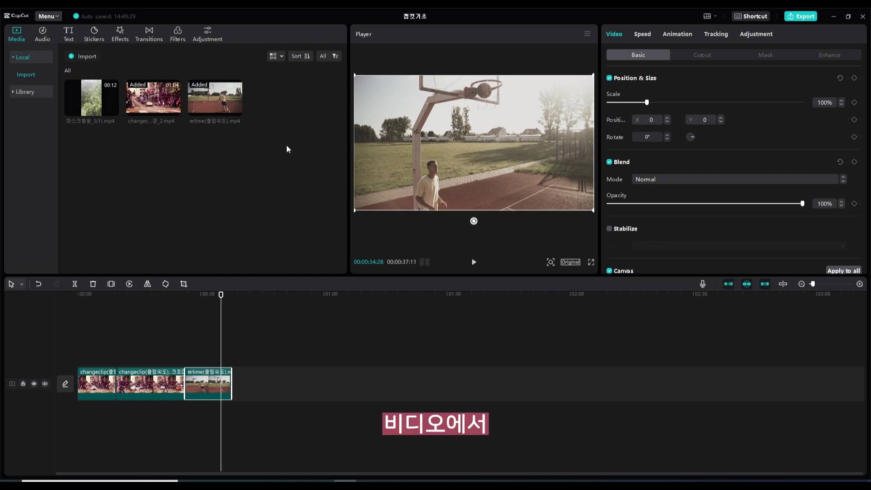
# Step: Look at the local import option and browse the stock media library, including Cut-out Text, Animation and NYE Celebration
pyautogui.click(83, 59)
pyautogui.click(405, 238)
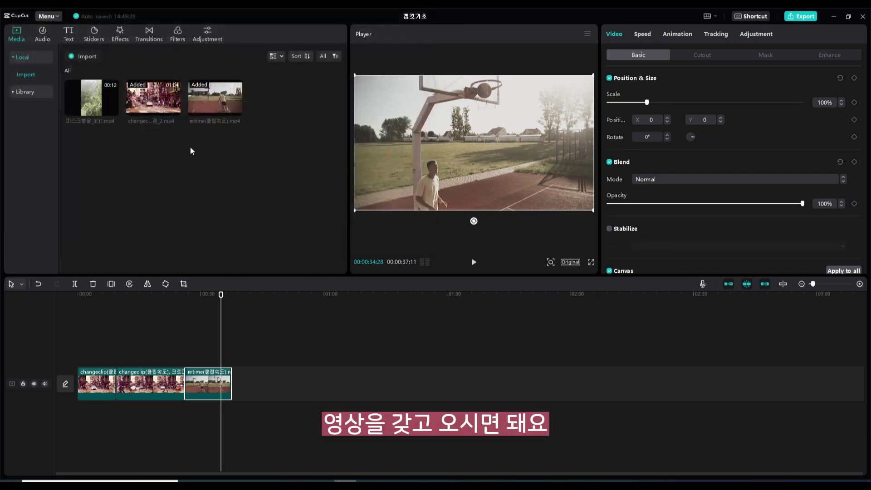
pyautogui.click(29, 93)
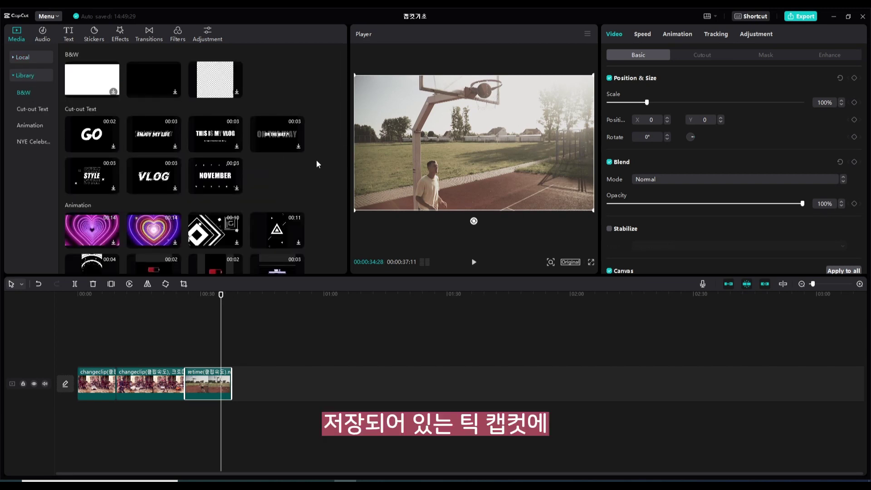
pyautogui.scroll(-8, 302, 127)
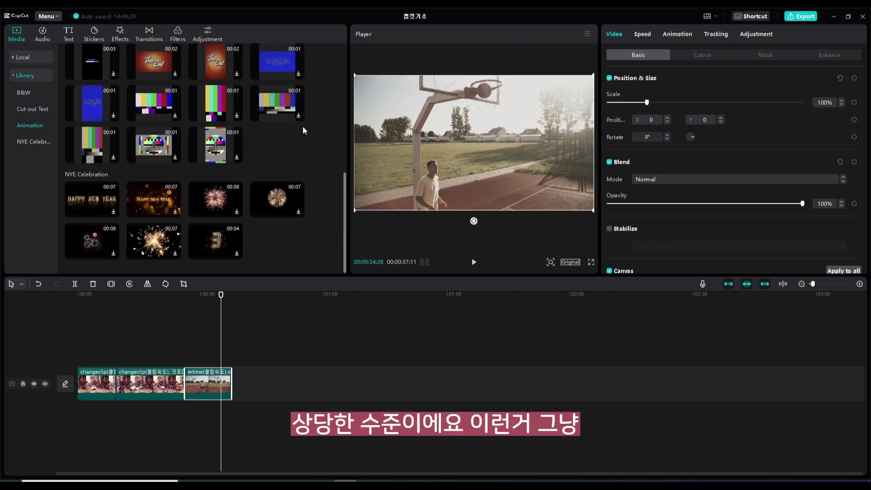
pyautogui.scroll(8, 303, 126)
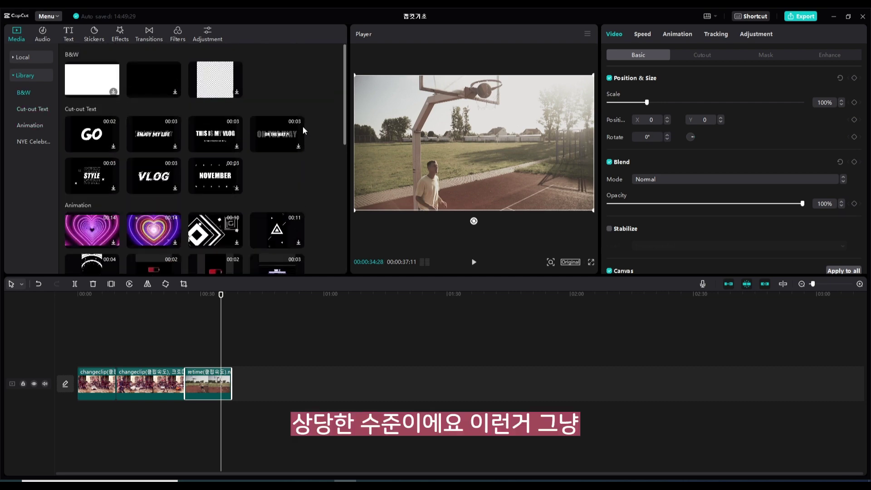
pyautogui.click(35, 111)
pyautogui.click(31, 141)
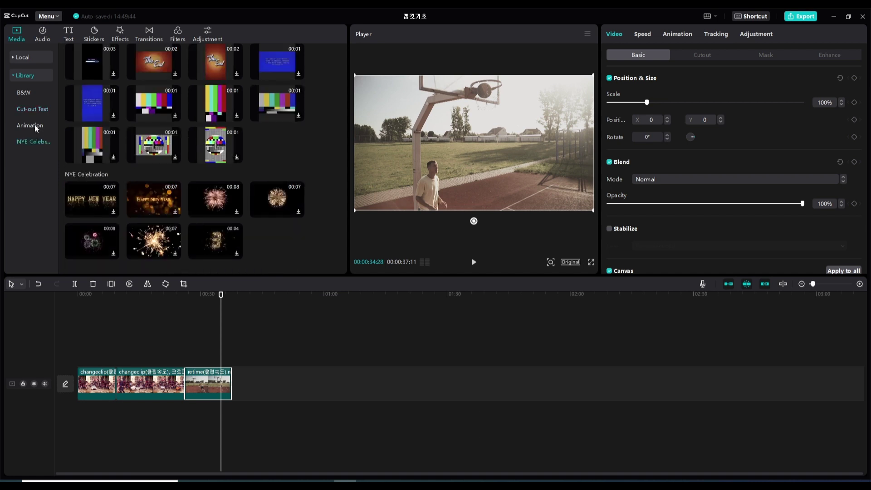
pyautogui.click(34, 125)
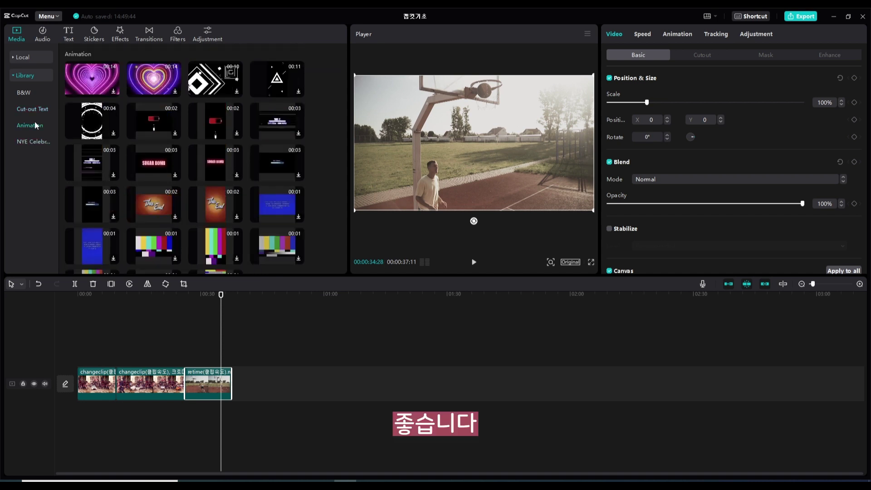
# Step: Browse the Audio library's music and sound effects collections
pyautogui.click(43, 33)
pyautogui.scroll(-5, 169, 88)
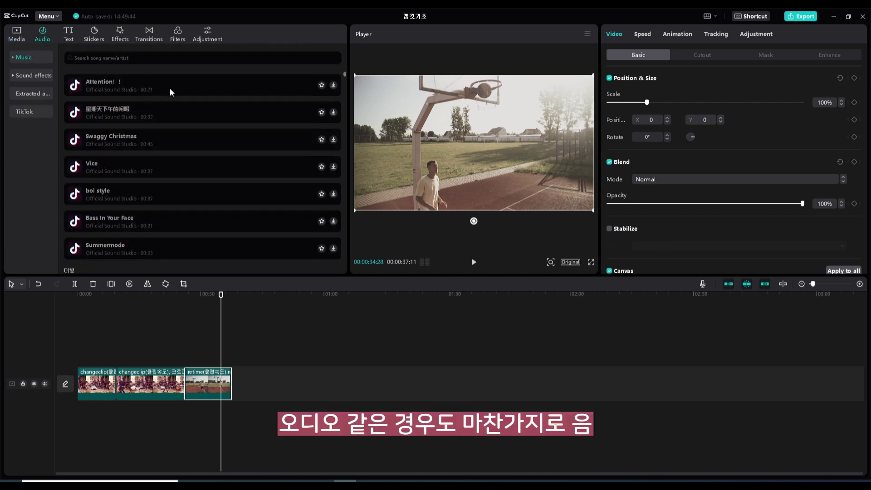
pyautogui.scroll(5, 170, 88)
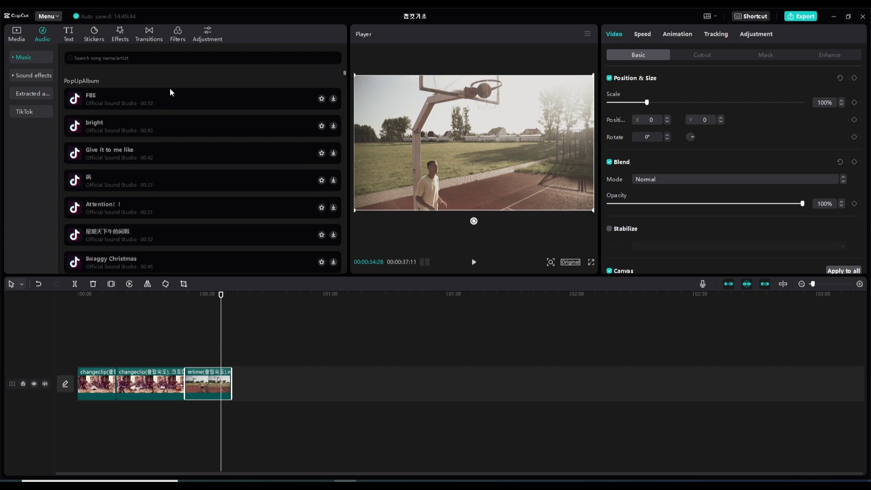
pyautogui.click(34, 72)
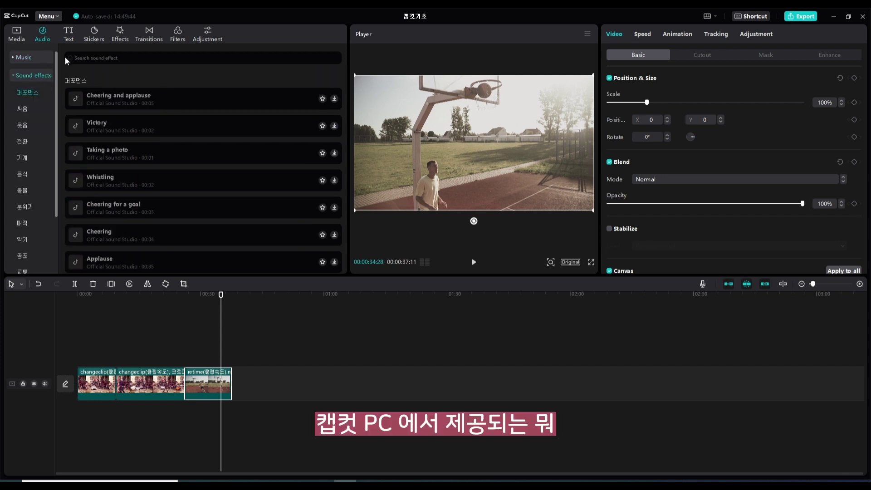
pyautogui.click(40, 56)
pyautogui.scroll(-5, 179, 103)
pyautogui.scroll(-10, 180, 104)
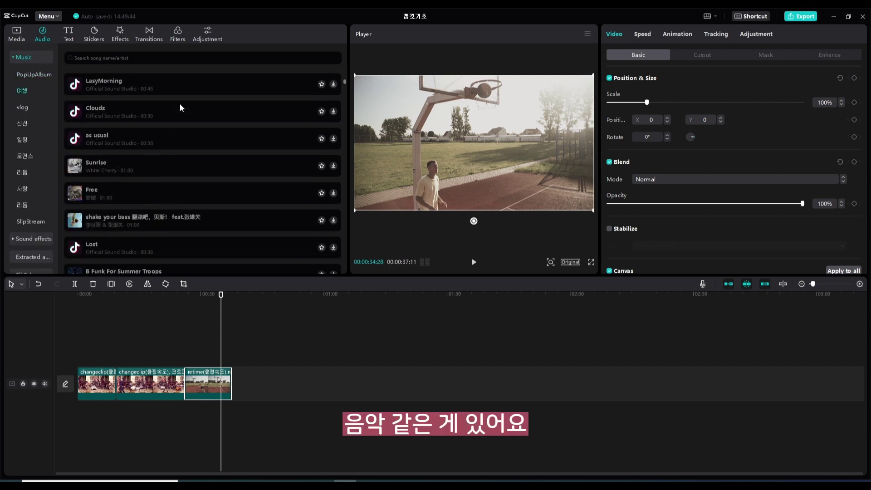
pyautogui.click(14, 55)
pyautogui.click(35, 75)
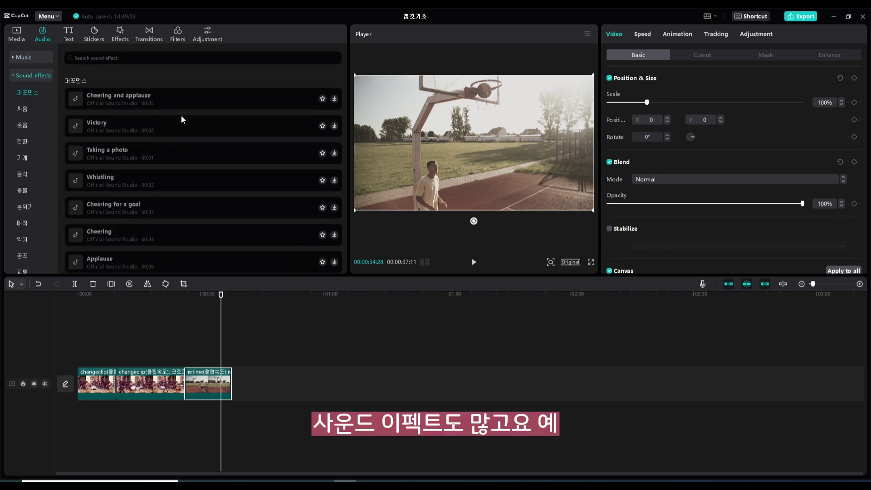
pyautogui.scroll(-10, 182, 116)
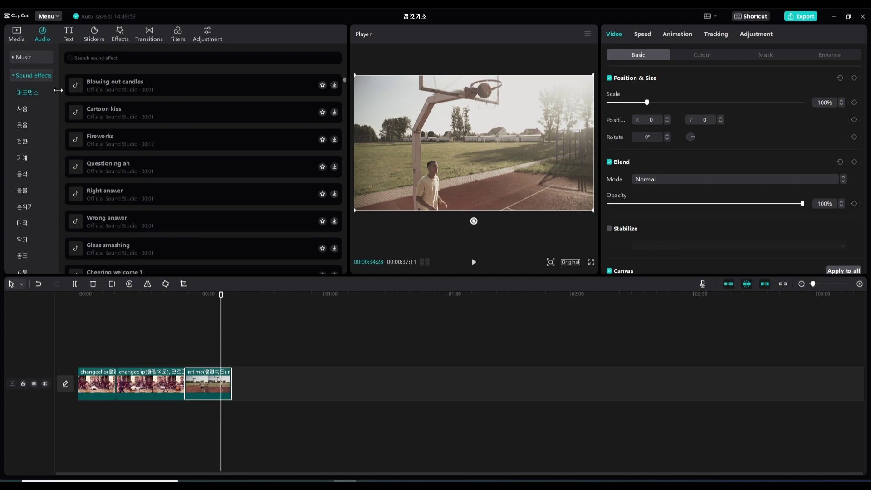
# Step: Look at the options for extracting audio from a video file and linking TikTok audio, without importing anything
pyautogui.click(25, 75)
pyautogui.click(34, 94)
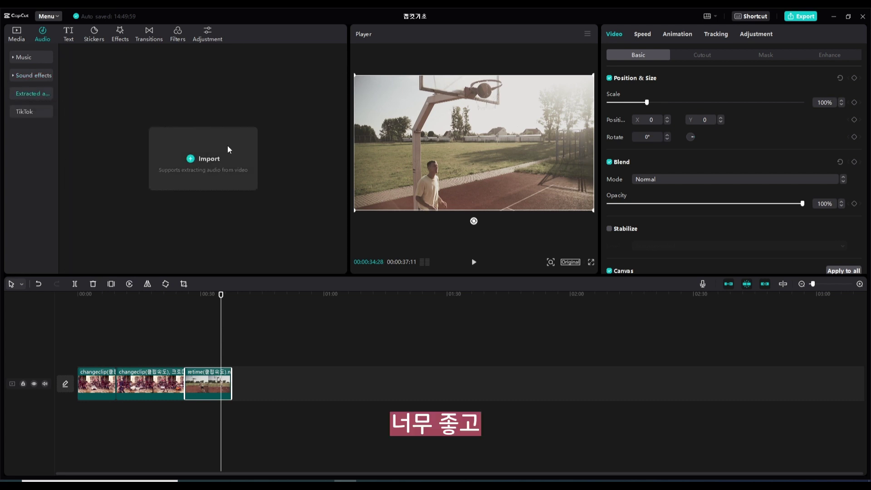
pyautogui.click(203, 159)
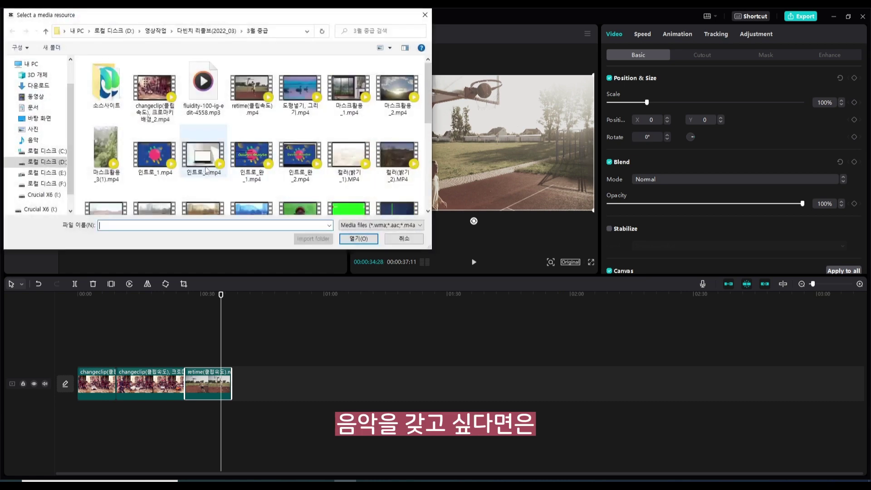
pyautogui.press('Escape')
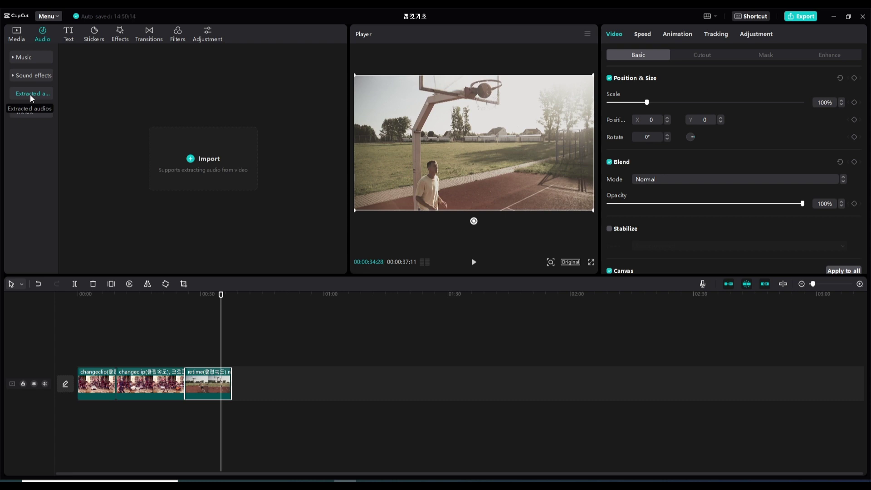
pyautogui.click(236, 159)
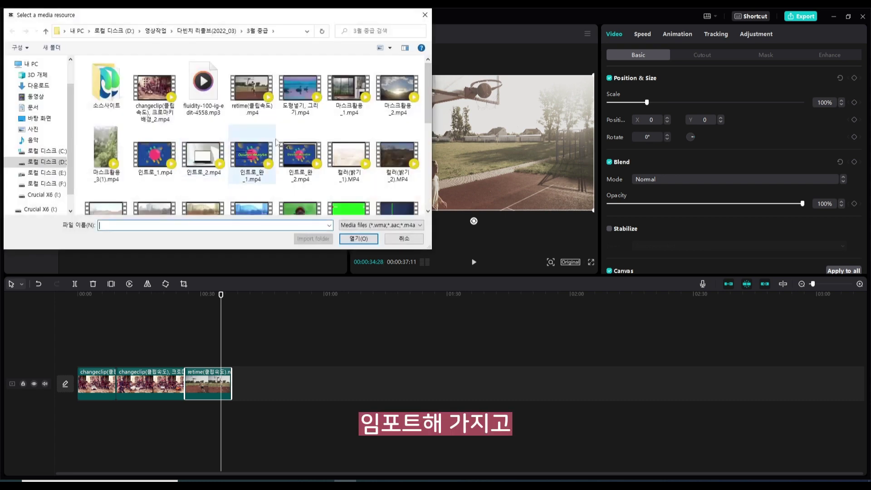
pyautogui.click(405, 241)
pyautogui.click(28, 112)
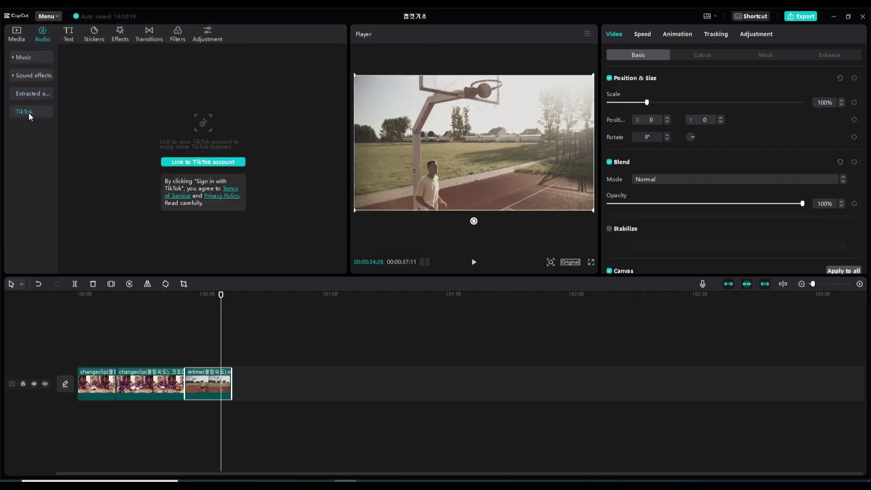
pyautogui.click(45, 94)
# Step: Add a Default text clip above the basketball clip, stretch it to span that clip, and preview it at 00:00:32:21
pyautogui.click(68, 35)
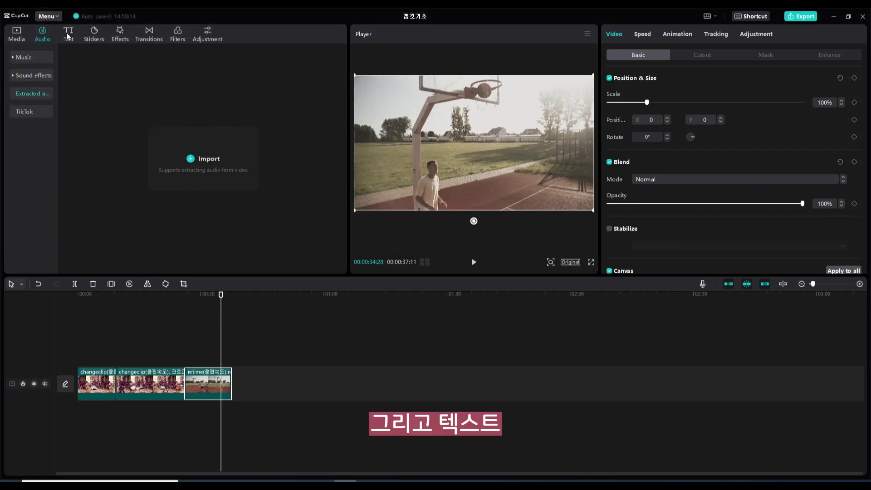
pyautogui.moveTo(69, 96)
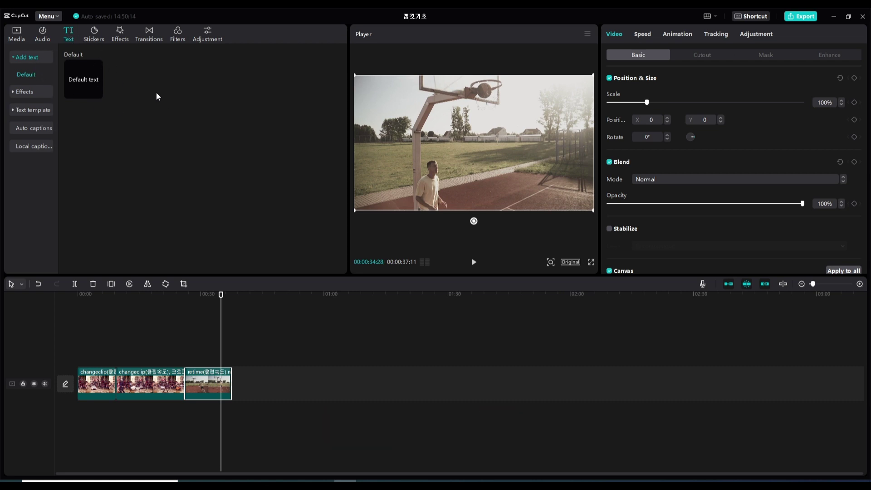
pyautogui.moveTo(91, 87)
pyautogui.click(97, 94)
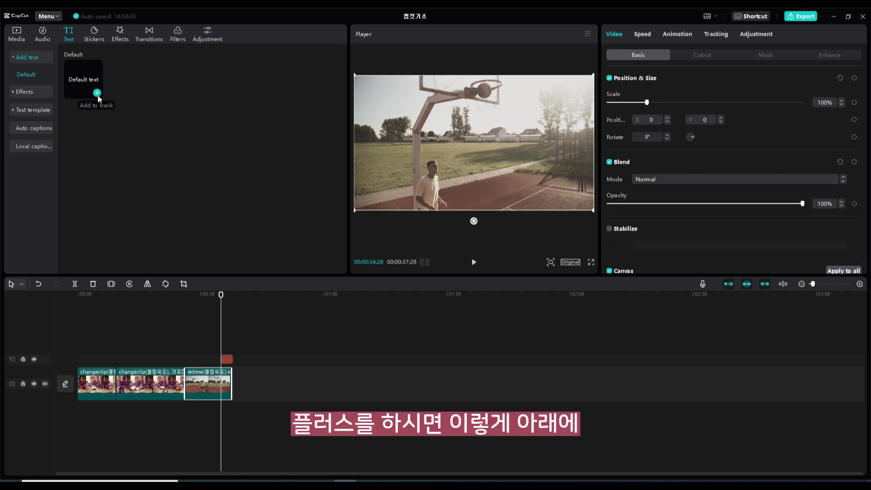
pyautogui.moveTo(230, 363)
pyautogui.mouseDown()
pyautogui.moveTo(196, 364)
pyautogui.moveTo(231, 359)
pyautogui.mouseUp()
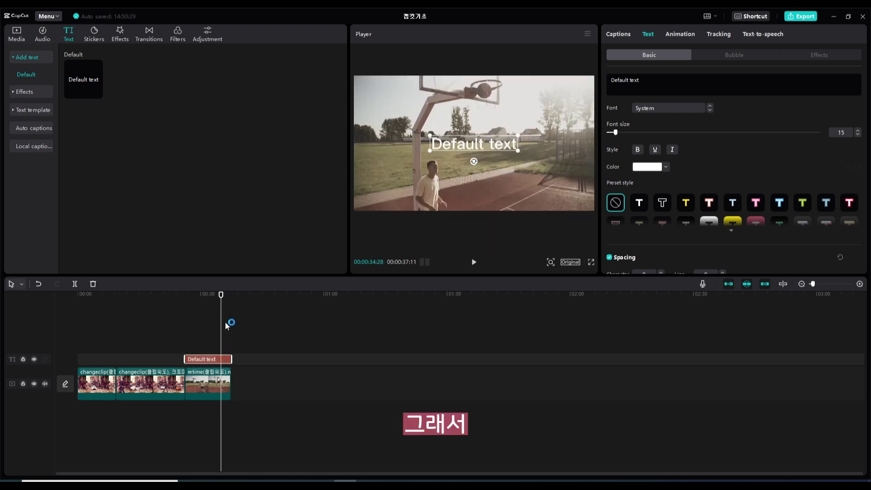
pyautogui.moveTo(221, 296); pyautogui.dragTo(211, 296)
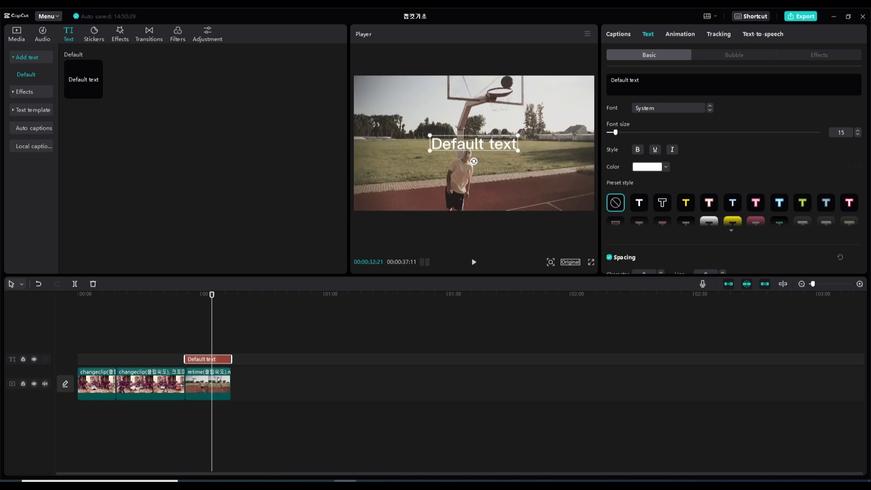
# Step: Replace the default wording of the text clip with "capcut pc"
pyautogui.moveTo(639, 79); pyautogui.dragTo(619, 80)
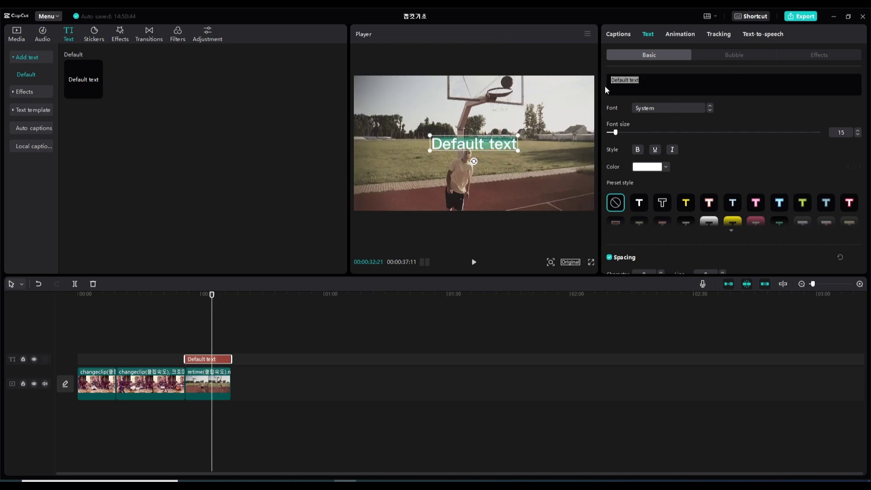
pyautogui.write('cap')
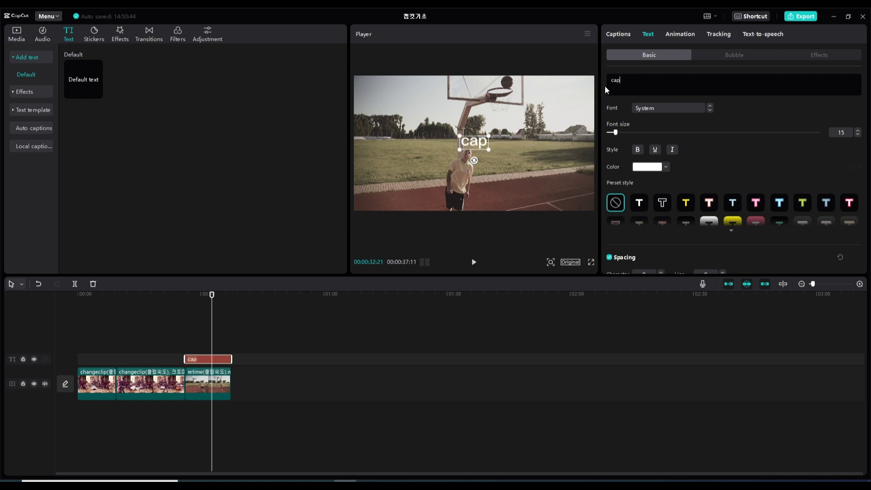
pyautogui.write('cut pc')
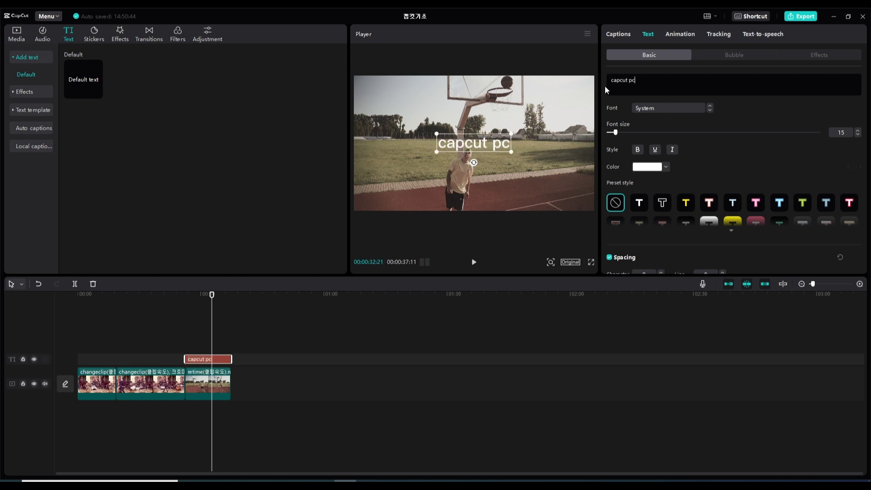
# Step: Look through the fonts, colour palette and full set of preset styles available for the text
pyautogui.click(703, 108)
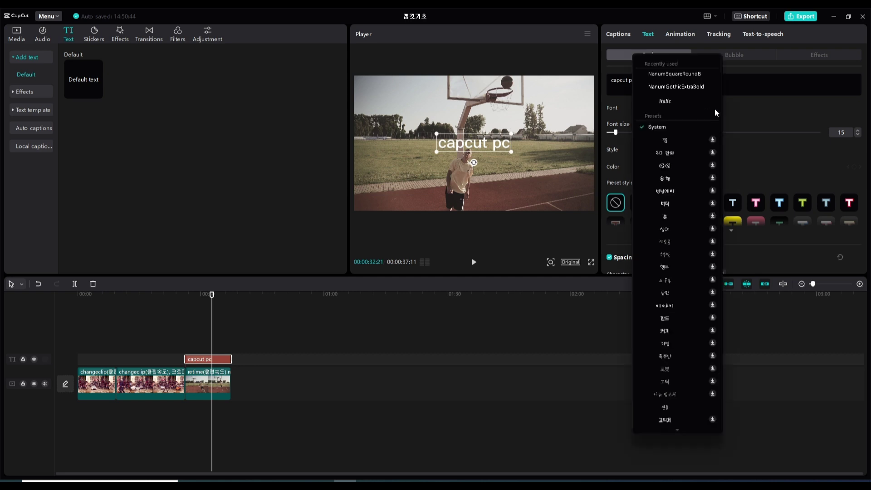
pyautogui.click(751, 114)
pyautogui.scroll(-2, 747, 119)
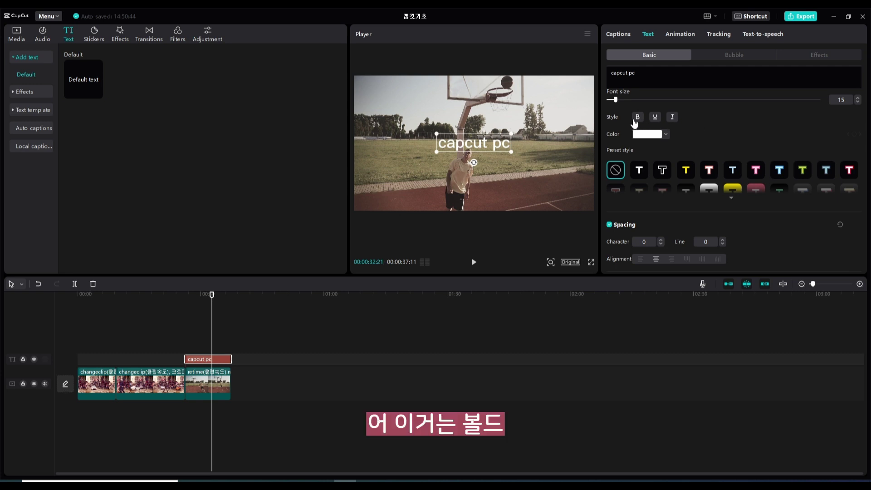
pyautogui.click(667, 134)
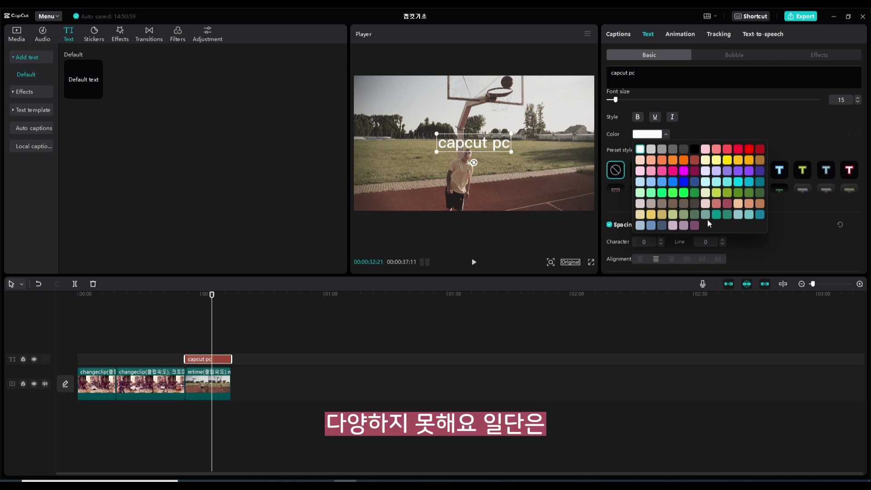
pyautogui.click(723, 135)
pyautogui.click(666, 134)
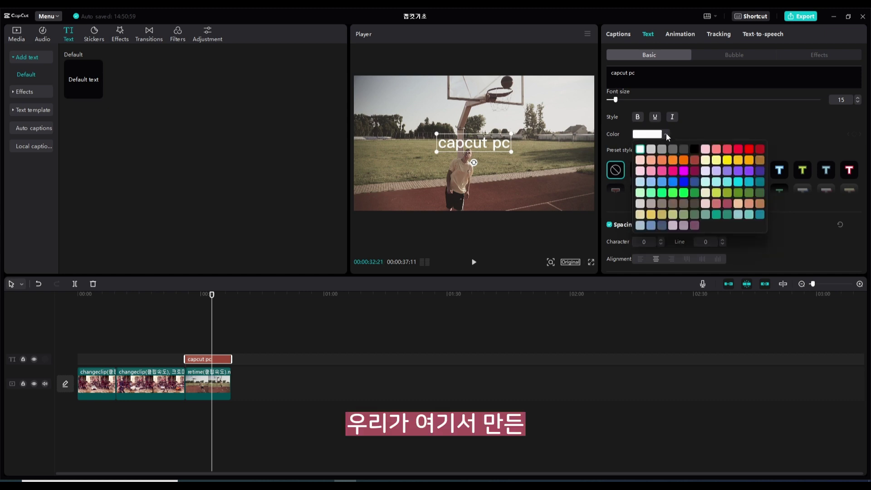
pyautogui.click(731, 198)
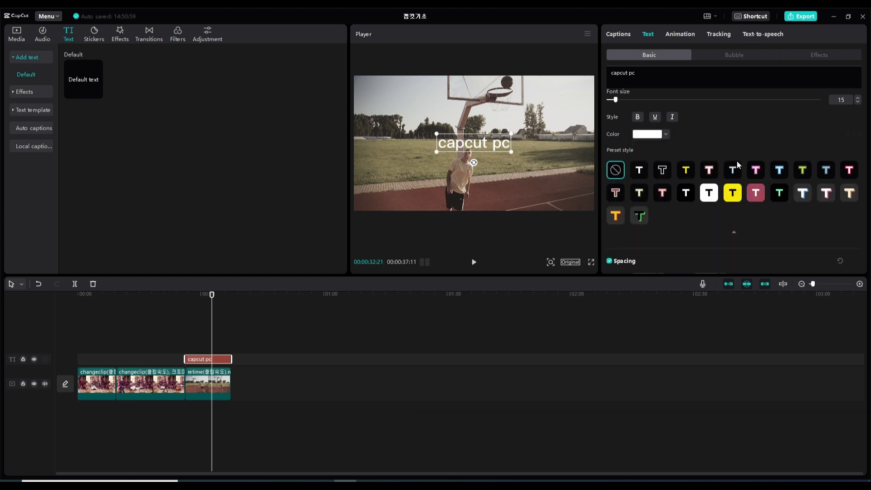
pyautogui.scroll(-2, 738, 125)
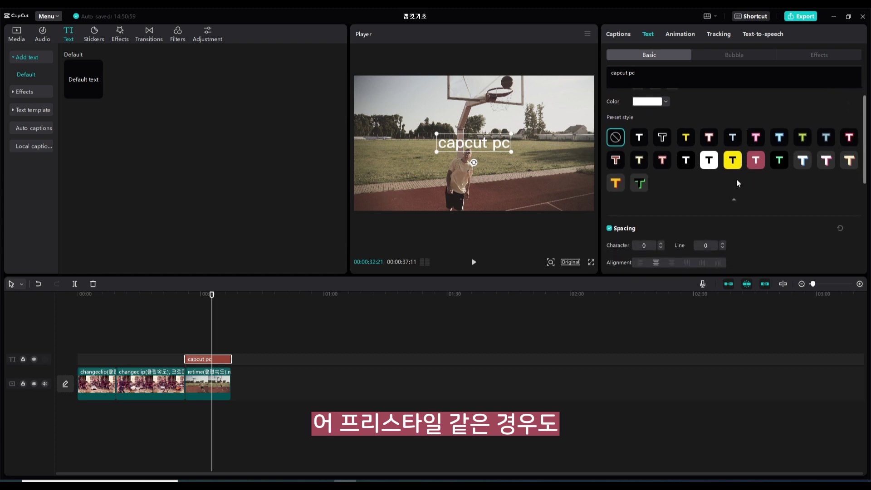
# Step: Review the text's position, size and blend settings and turn on its stroke
pyautogui.scroll(-5, 756, 178)
pyautogui.scroll(7, 755, 163)
pyautogui.scroll(-6, 755, 163)
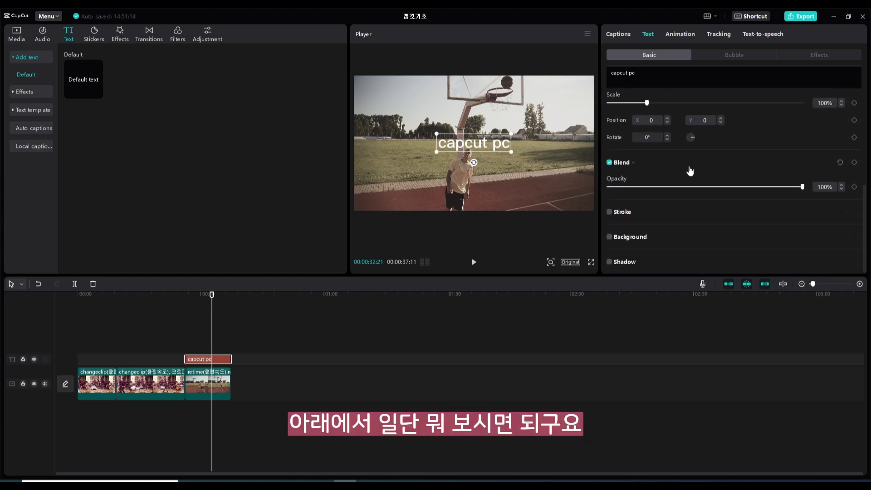
pyautogui.scroll(2, 694, 167)
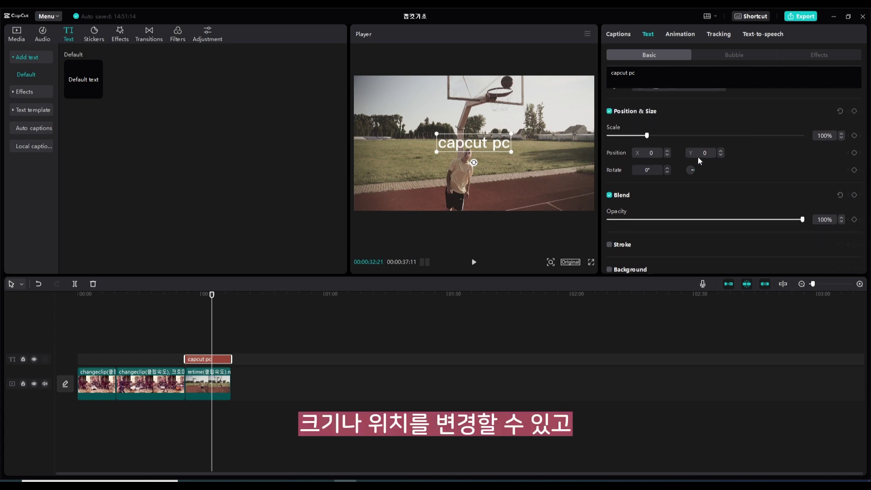
pyautogui.scroll(-2, 767, 152)
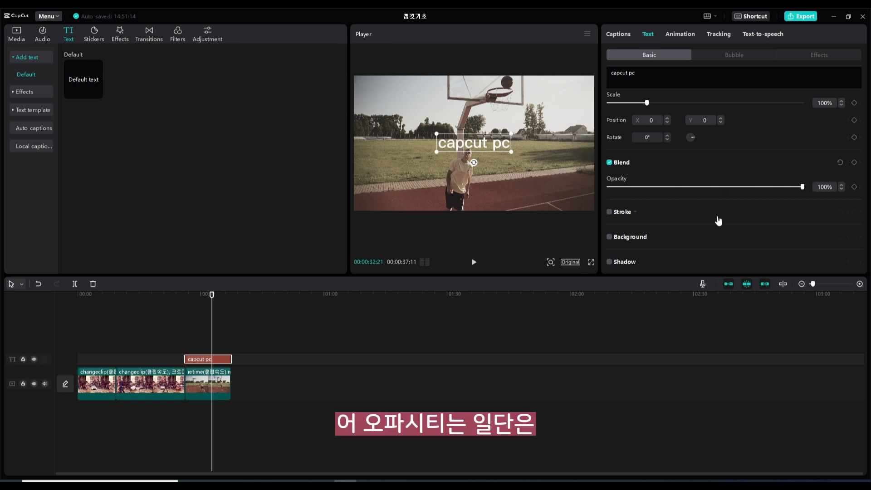
pyautogui.click(609, 212)
pyautogui.scroll(-2, 685, 205)
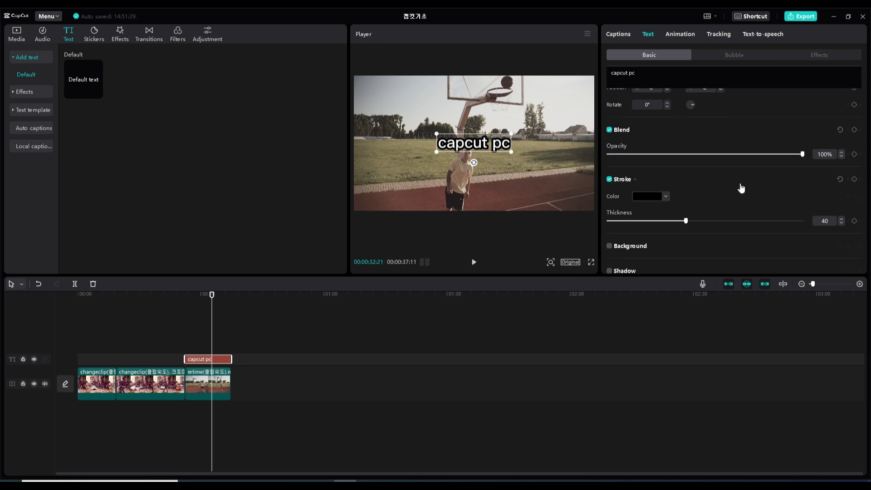
# Step: Turn on the background and shadow for the "capcut pc" text and review their settings along with the stroke options
pyautogui.scroll(-1, 741, 188)
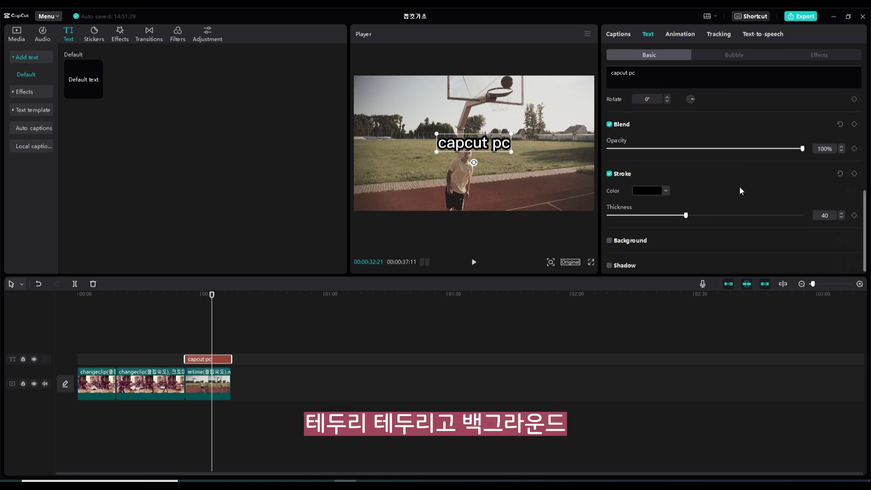
pyautogui.click(609, 237)
pyautogui.scroll(-4, 703, 195)
pyautogui.scroll(-5, 724, 175)
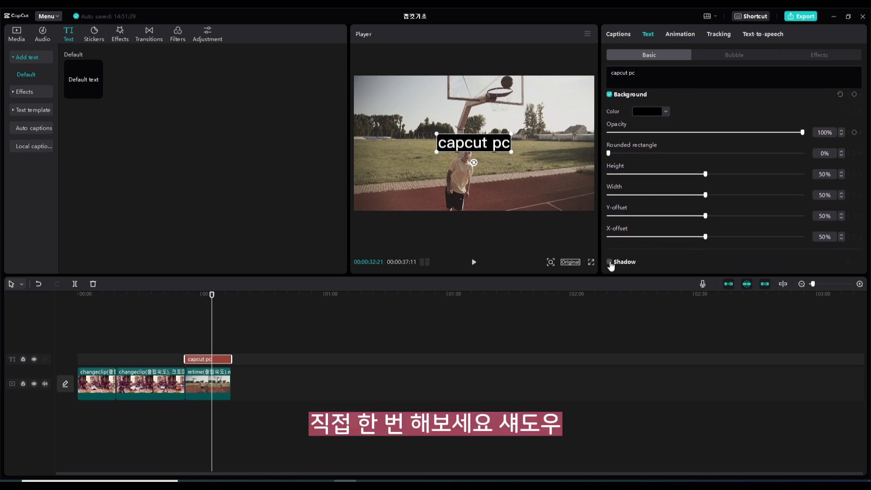
pyautogui.scroll(-5, 674, 245)
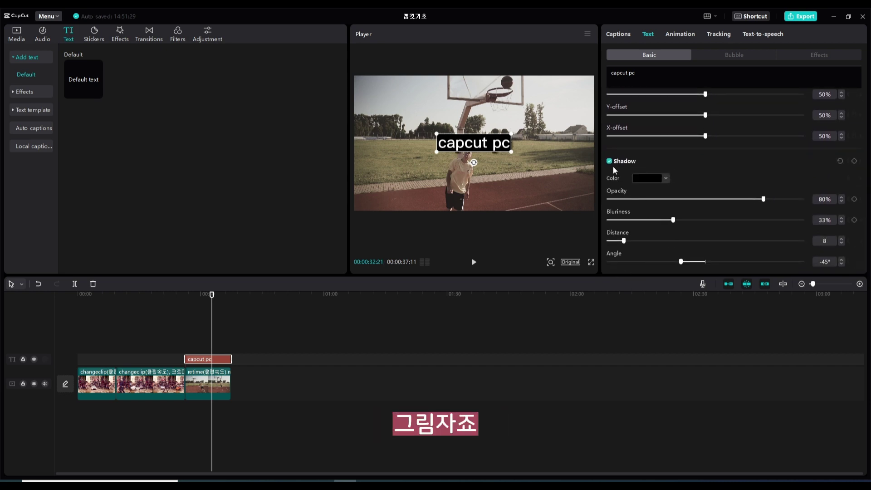
pyautogui.scroll(15, 622, 191)
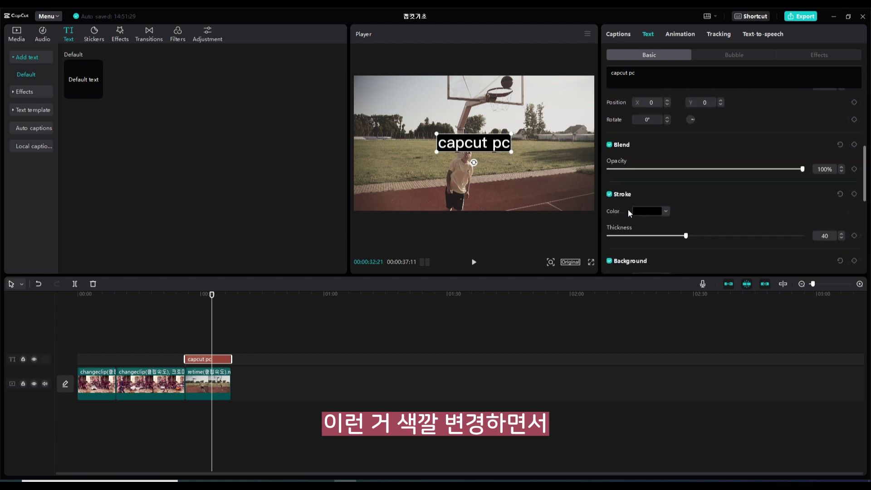
pyautogui.scroll(-12, 627, 211)
pyautogui.scroll(11, 627, 170)
pyautogui.scroll(3, 633, 209)
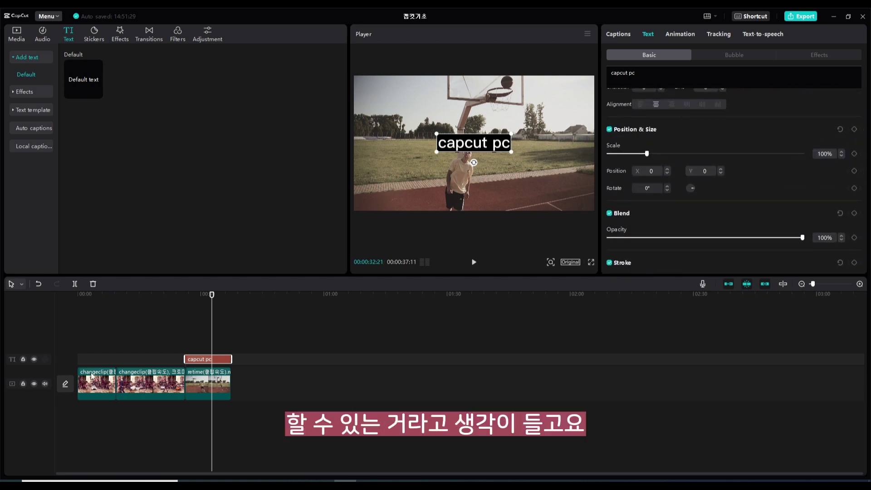
# Step: Add a text effect from the Red category on a new track above the second street clip, lengthen it, and preview it at 00:00:11:25
pyautogui.click(37, 92)
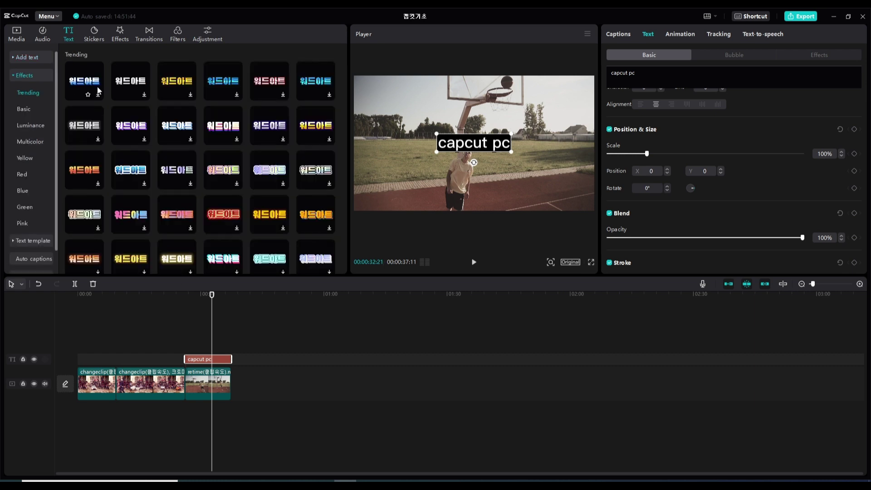
pyautogui.scroll(-3, 148, 108)
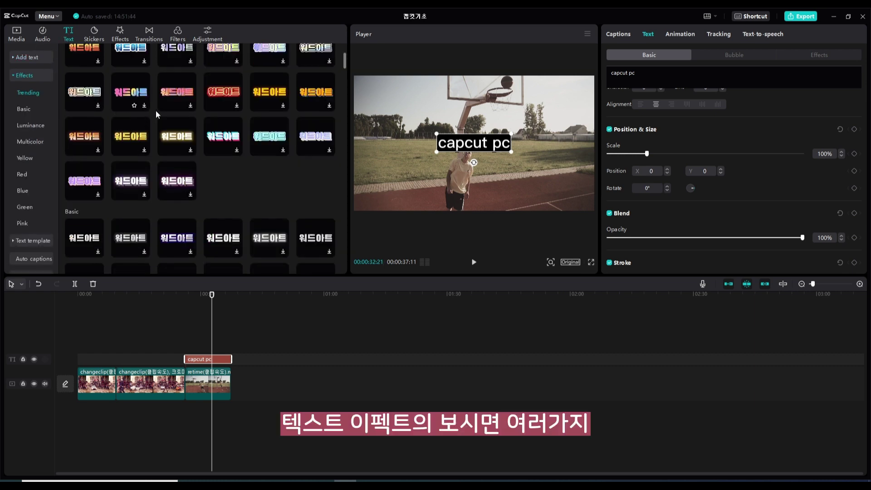
pyautogui.scroll(-15, 240, 155)
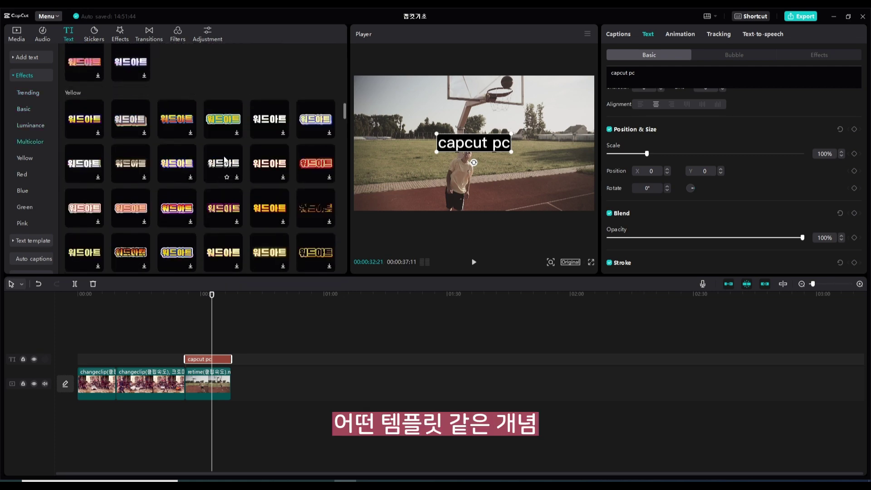
pyautogui.scroll(-5, 224, 157)
pyautogui.click(257, 331)
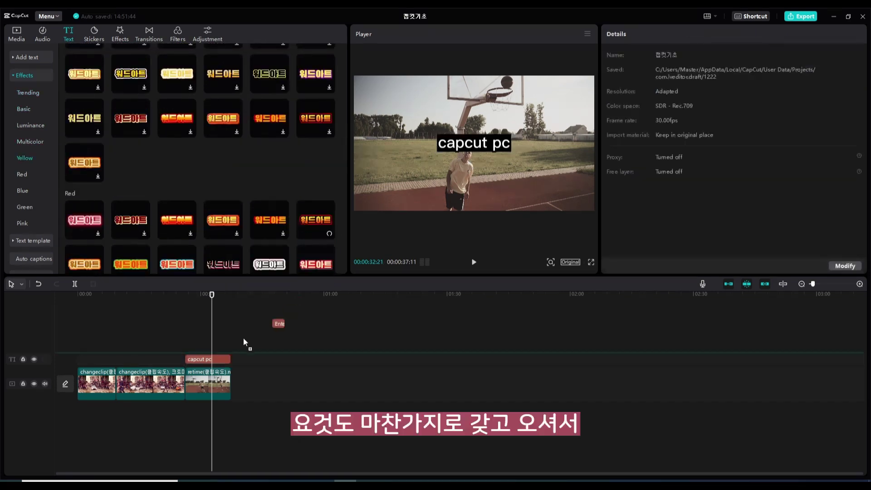
pyautogui.moveTo(126, 349); pyautogui.dragTo(127, 348)
pyautogui.moveTo(197, 298); pyautogui.dragTo(126, 318)
pyautogui.moveTo(158, 345); pyautogui.dragTo(173, 346)
# Step: Look over the basic settings of the effect text clip above the second street clip and delete that clip
pyautogui.scroll(5, 722, 132)
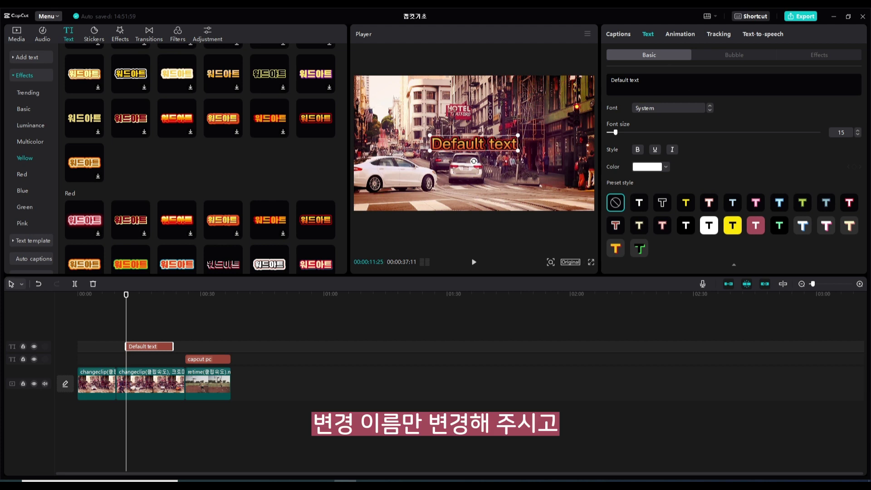
pyautogui.scroll(-8, 706, 125)
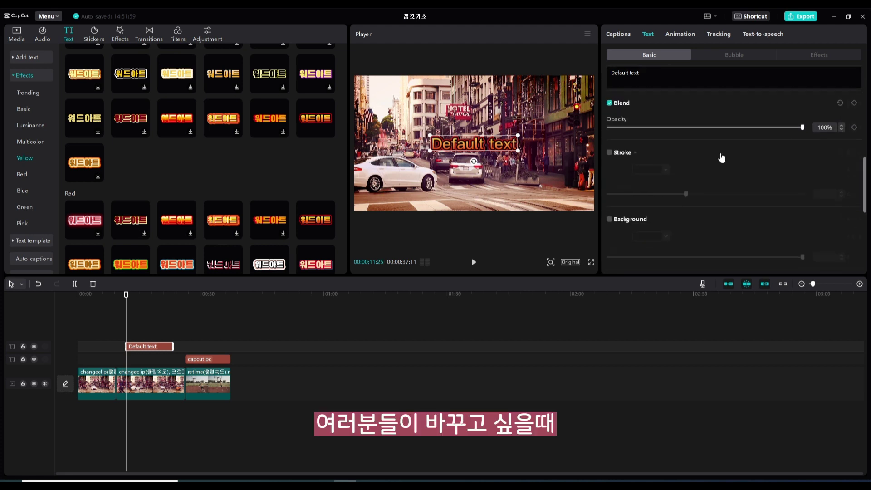
pyautogui.scroll(5, 721, 146)
pyautogui.scroll(3, 722, 145)
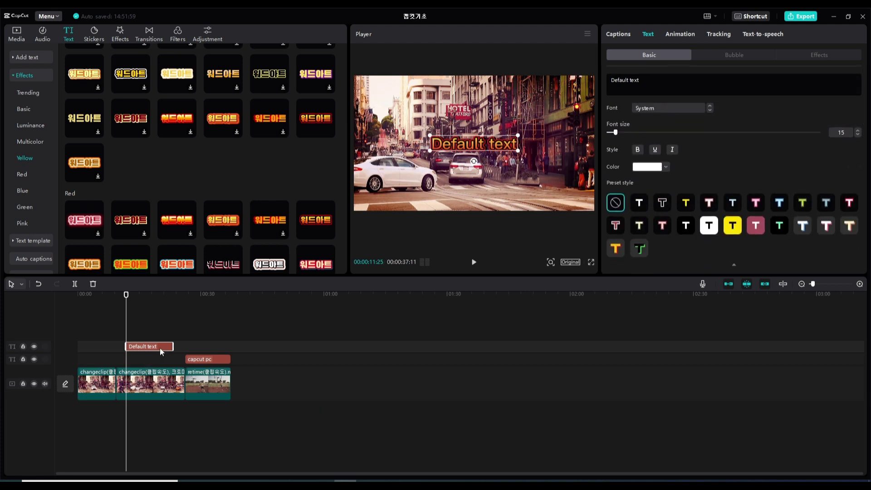
pyautogui.press('Delete')
# Step: Add the Christmas text template "2021*12" above the second street clip and play back its animation
pyautogui.scroll(-1, 45, 209)
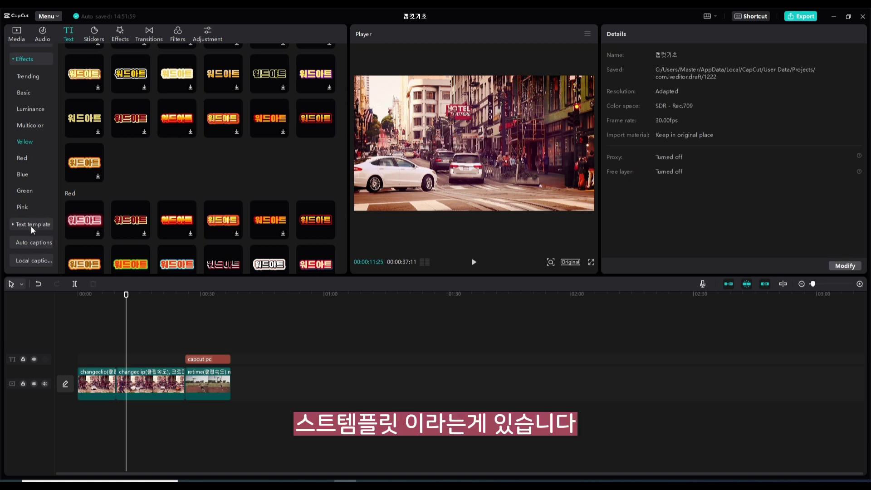
pyautogui.click(31, 226)
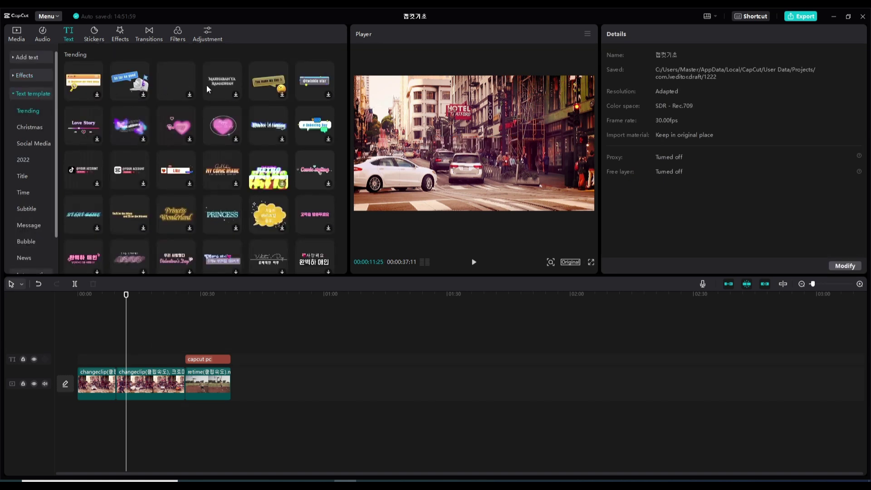
pyautogui.scroll(-5, 171, 157)
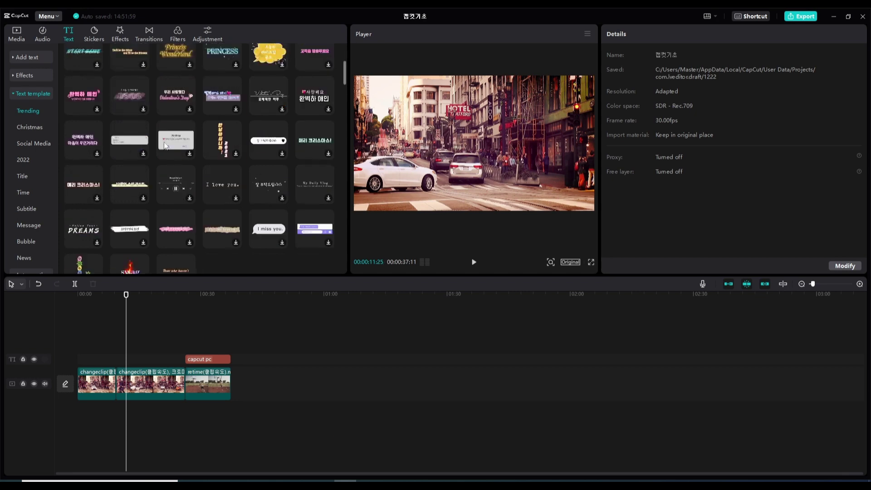
pyautogui.scroll(-5, 167, 144)
pyautogui.moveTo(279, 105); pyautogui.dragTo(131, 358)
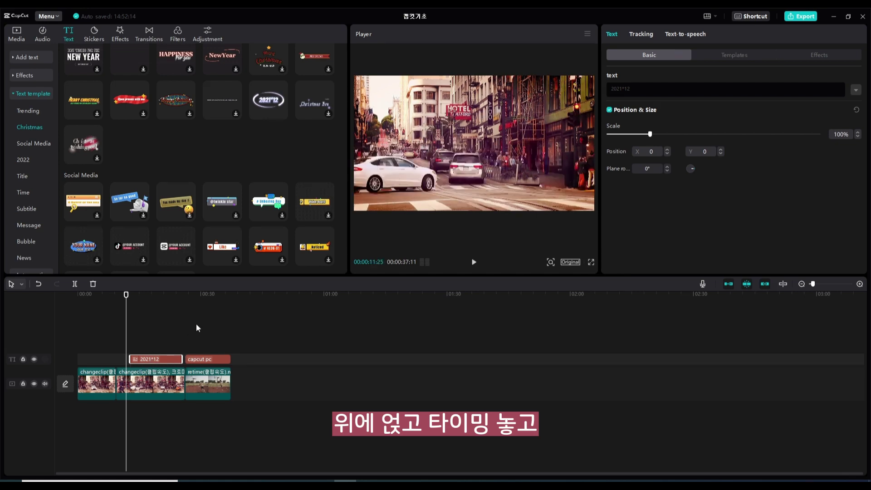
pyautogui.press('space')
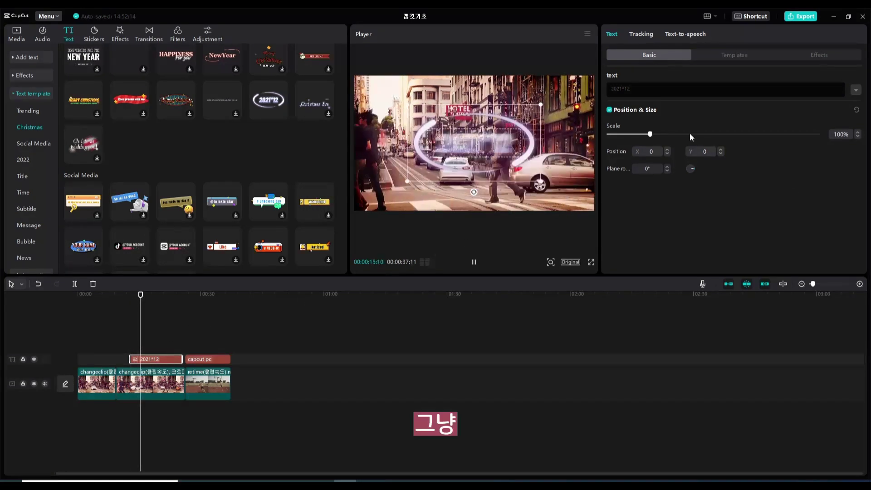
pyautogui.press('space')
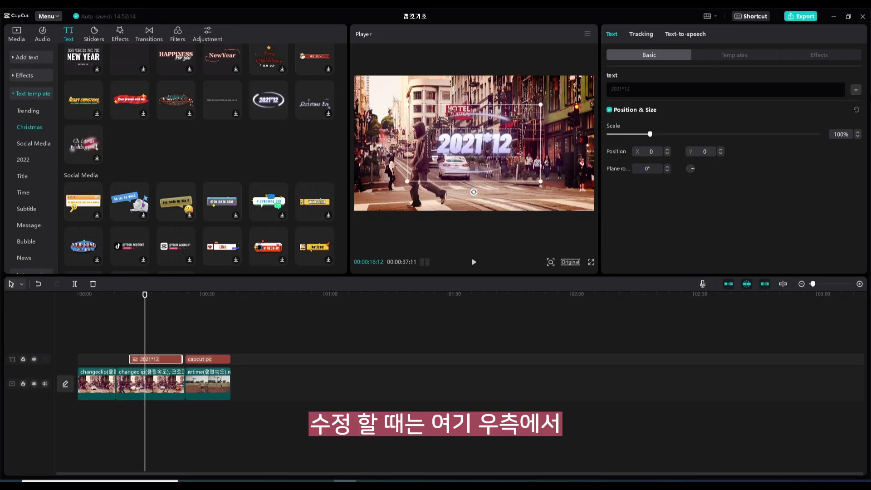
# Step: Review the template's text, font, preset style, stroke and position options, and replay the animation from before the template clip
pyautogui.click(630, 88)
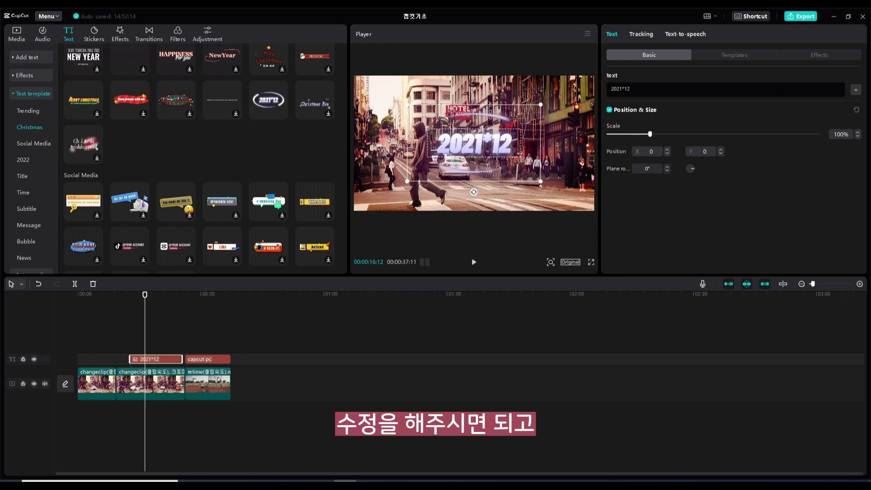
pyautogui.click(856, 90)
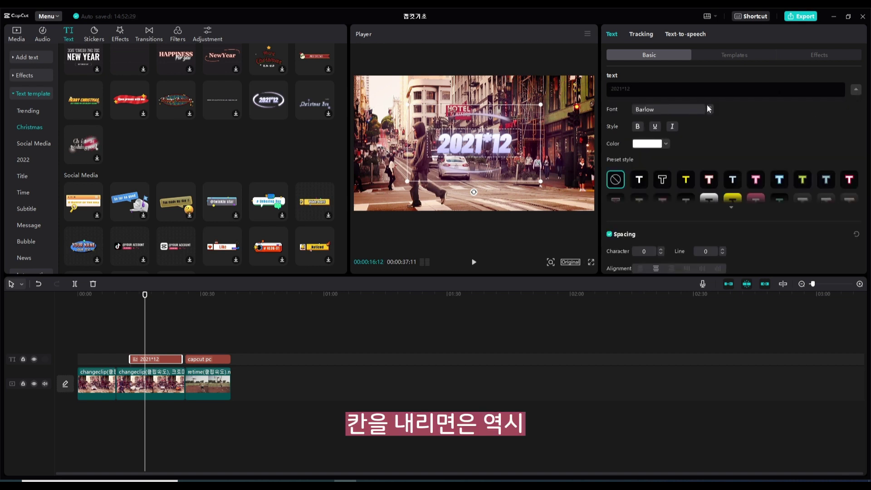
pyautogui.click(754, 203)
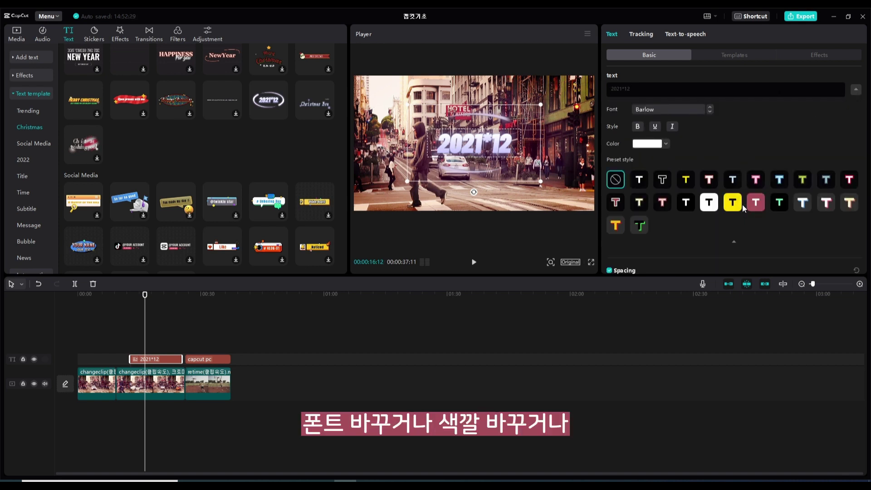
pyautogui.scroll(-5, 748, 190)
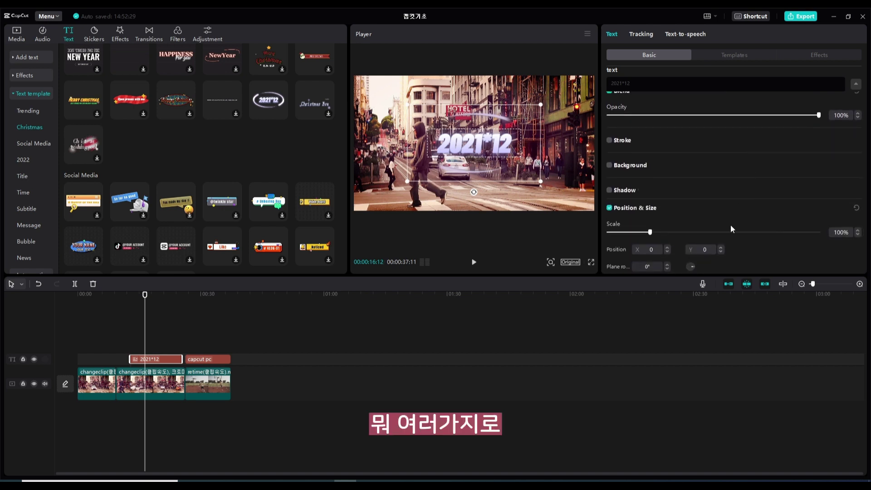
pyautogui.scroll(5, 730, 208)
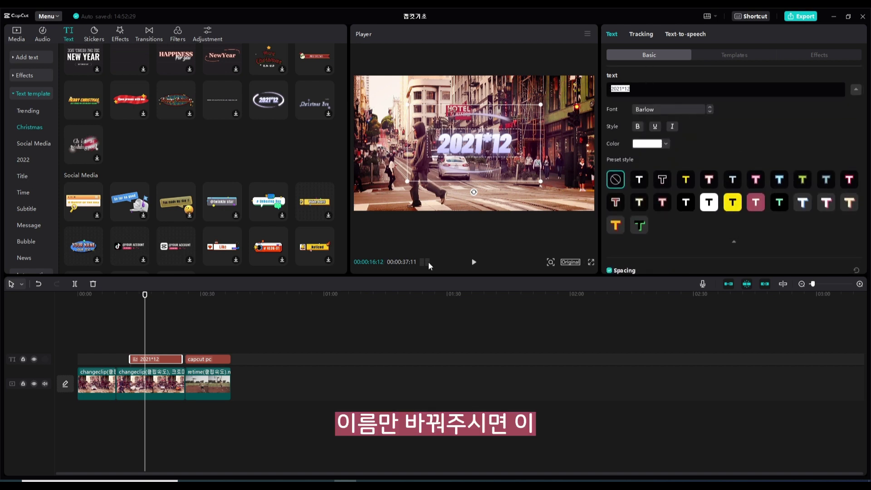
pyautogui.moveTo(145, 295); pyautogui.dragTo(127, 295)
pyautogui.press('space')
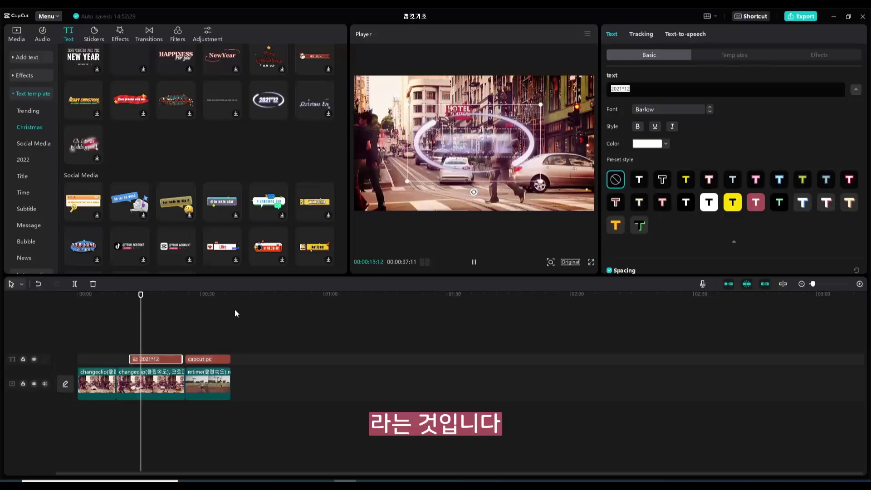
# Step: Change the template's wording to "2022*12" and play back the result
pyautogui.click(620, 88)
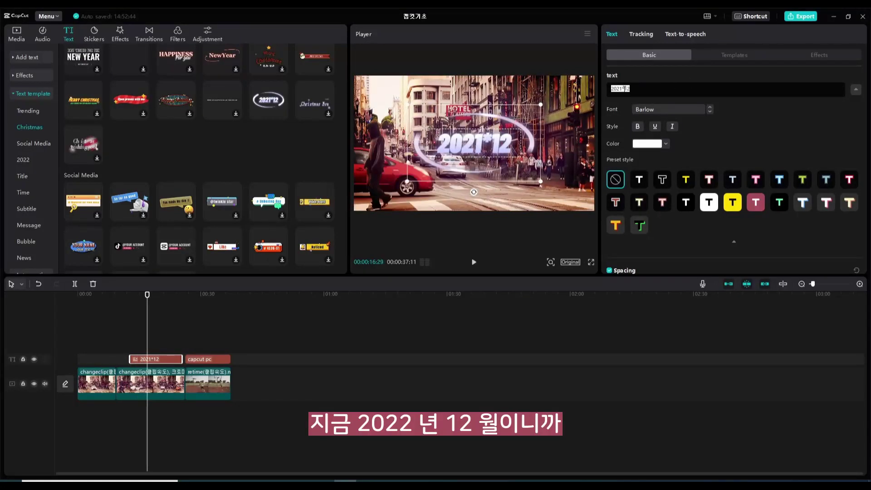
pyautogui.press('BackSpace')
pyautogui.write('2')
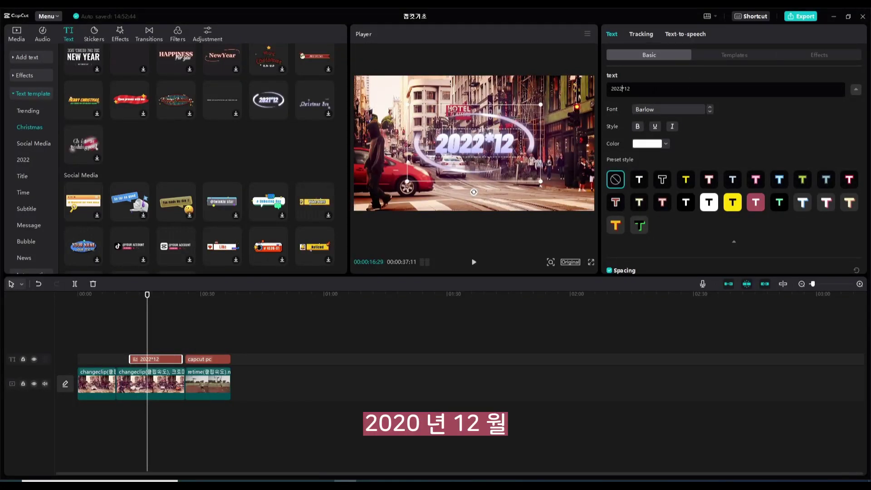
pyautogui.click(772, 112)
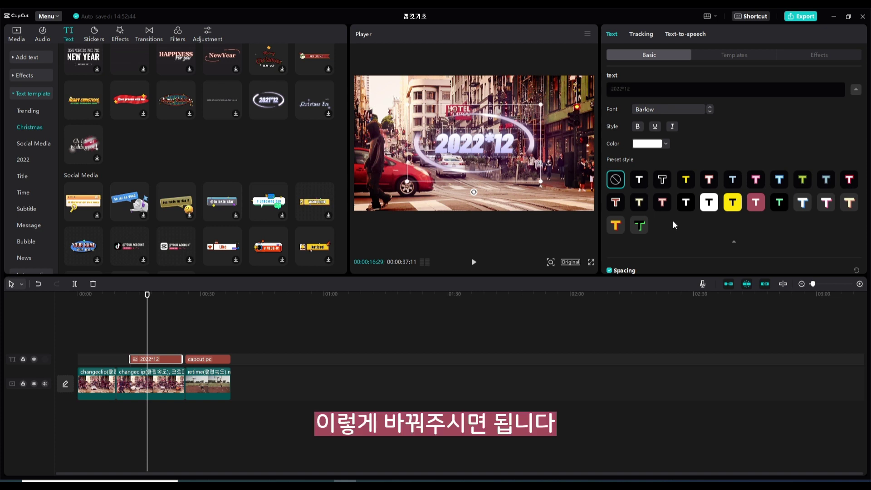
pyautogui.press('space')
pyautogui.press('space')
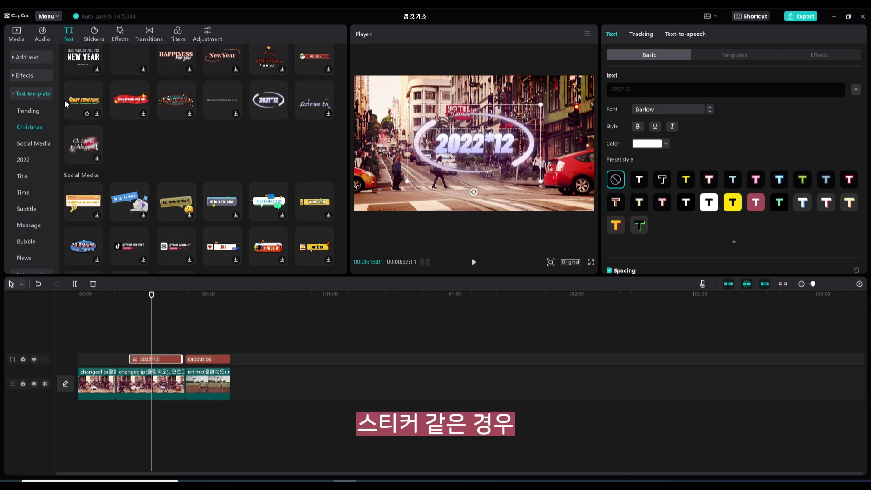
# Step: Check the auto captions options and browse the sticker library
pyautogui.scroll(-2, 43, 114)
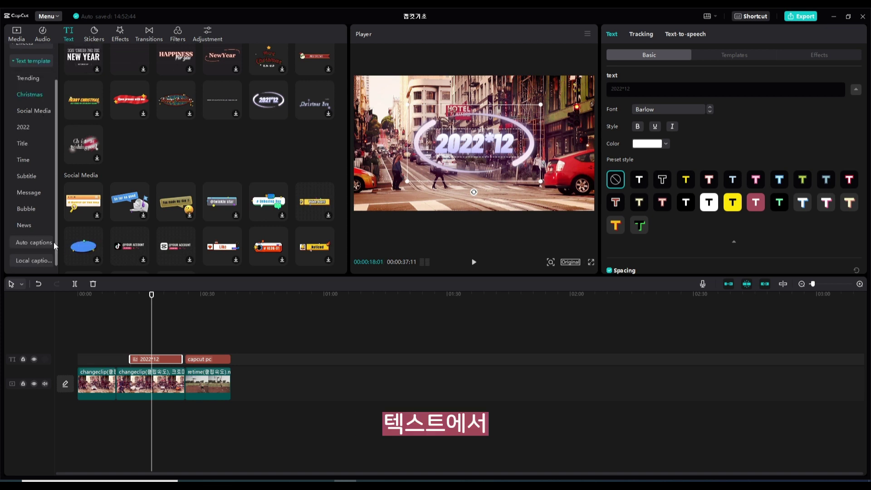
pyautogui.click(38, 243)
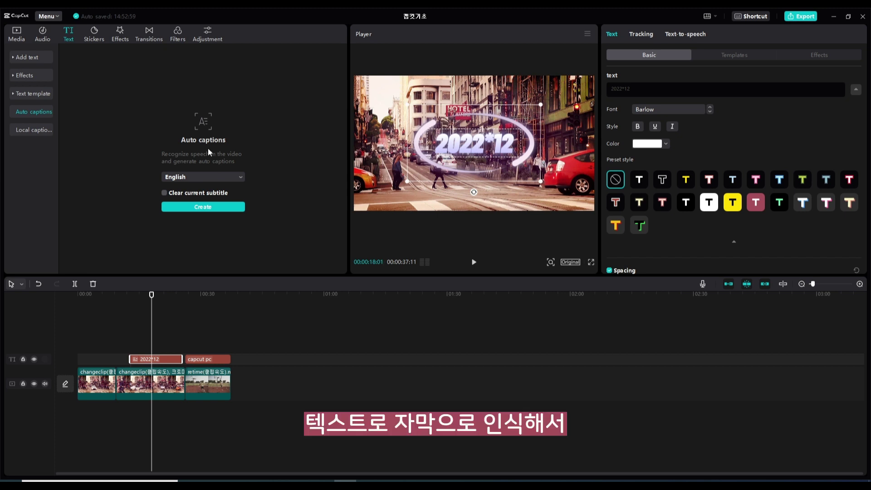
pyautogui.click(95, 38)
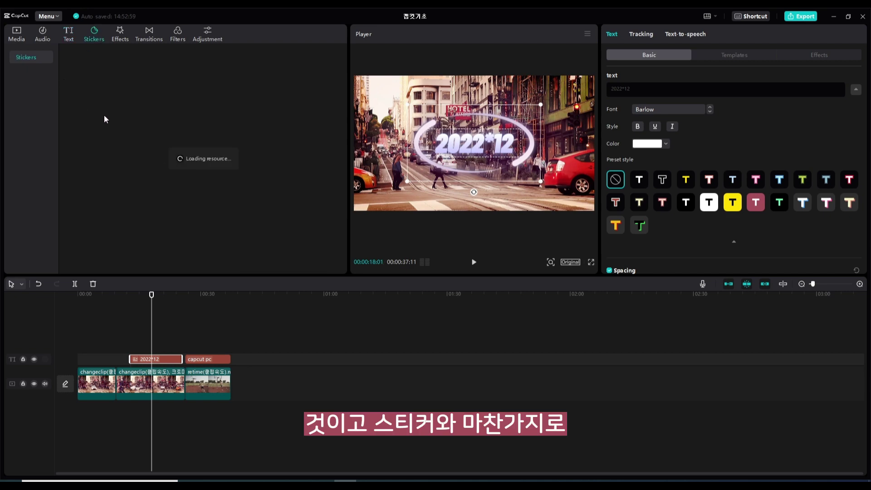
pyautogui.scroll(-3, 188, 136)
pyautogui.scroll(-10, 192, 140)
pyautogui.scroll(-10, 245, 118)
pyautogui.scroll(15, 244, 118)
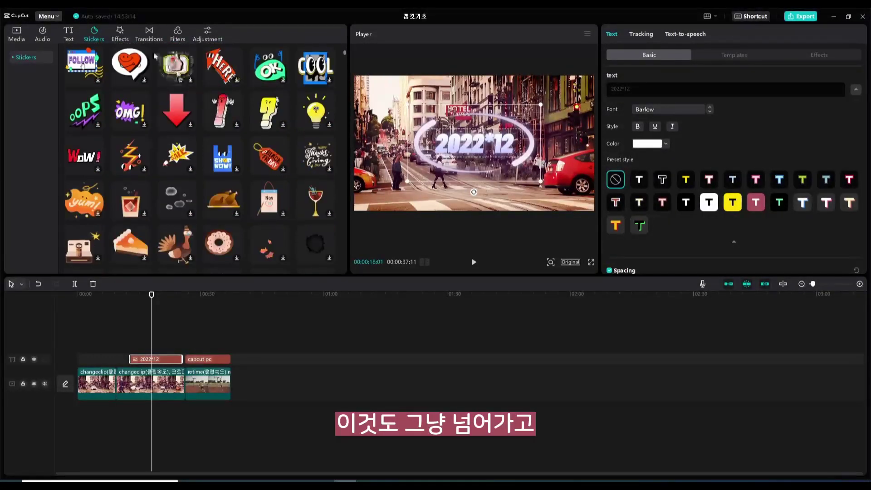
# Step: Browse the video effects library, examining the Trending and Basic categories
pyautogui.click(121, 36)
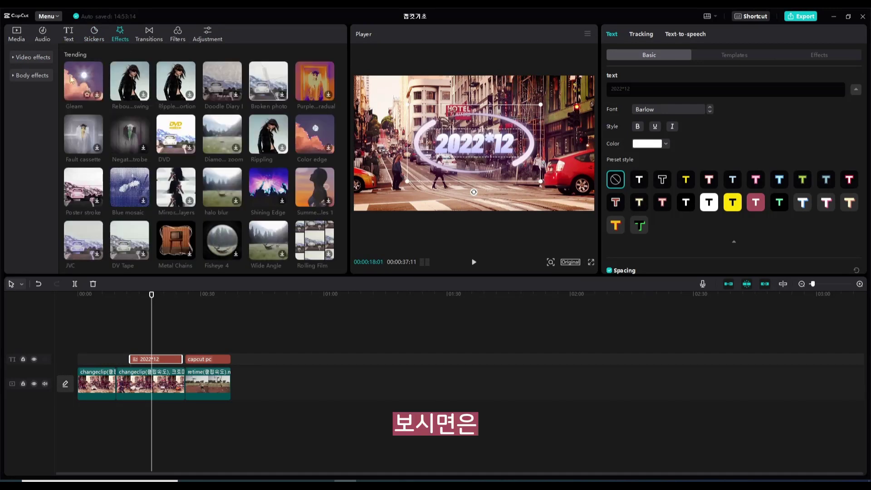
pyautogui.click(38, 58)
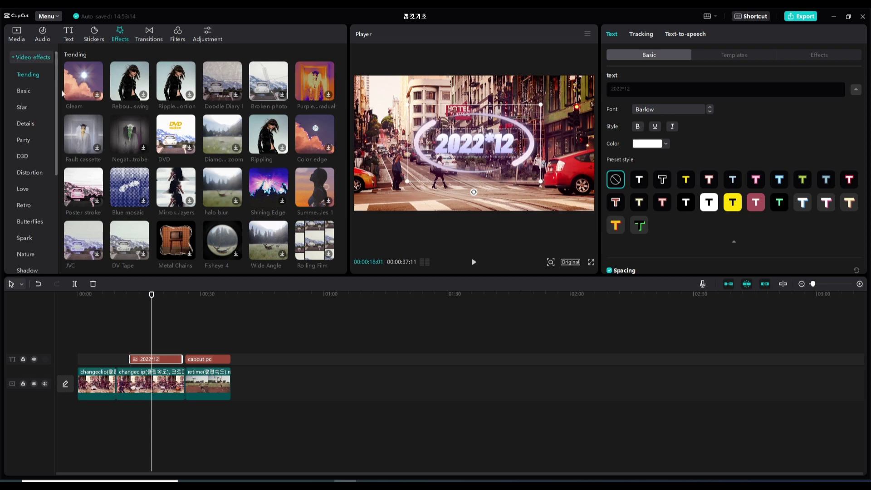
pyautogui.scroll(-5, 244, 111)
pyautogui.scroll(-2, 245, 111)
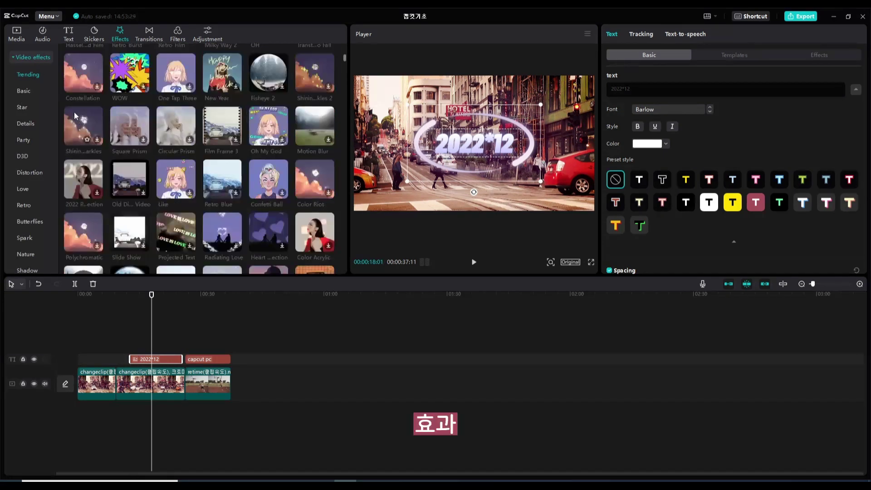
pyautogui.click(26, 91)
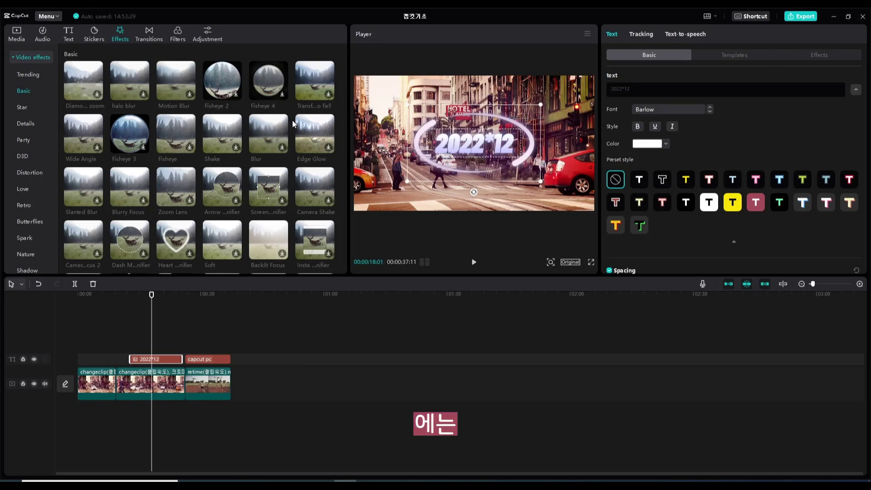
pyautogui.scroll(-5, 292, 123)
pyautogui.scroll(-1, 293, 124)
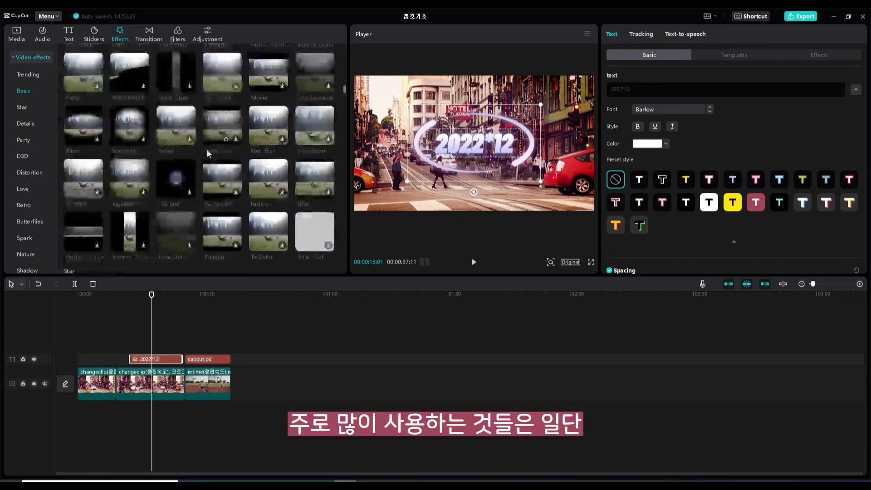
pyautogui.scroll(-2, 227, 136)
pyautogui.scroll(-3, 240, 150)
pyautogui.scroll(10, 222, 158)
pyautogui.scroll(2, 222, 158)
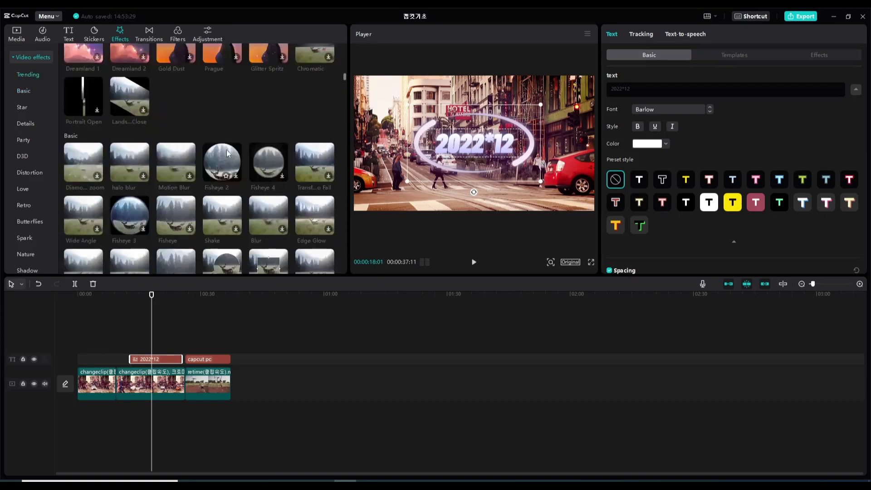
pyautogui.scroll(-3, 227, 152)
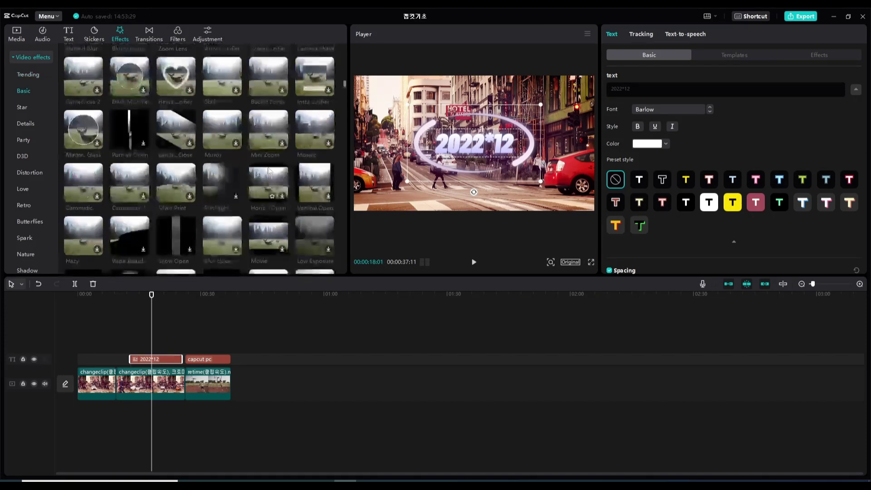
pyautogui.scroll(3, 235, 218)
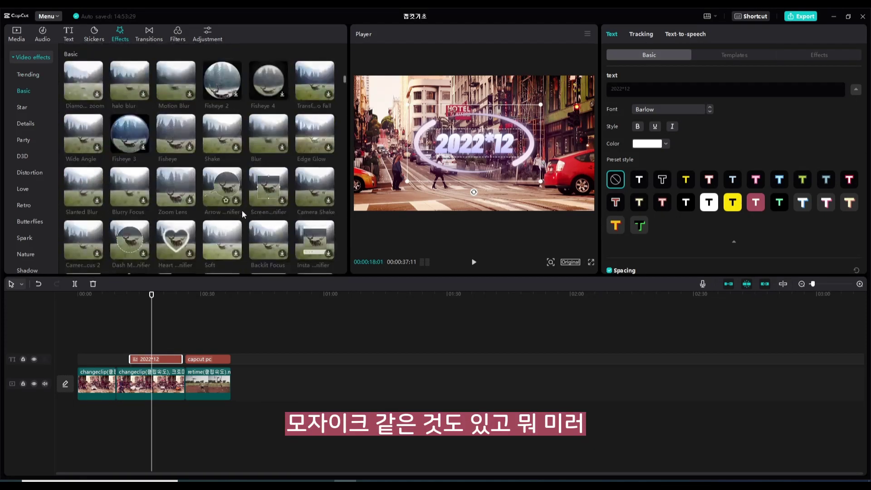
pyautogui.scroll(2, 225, 172)
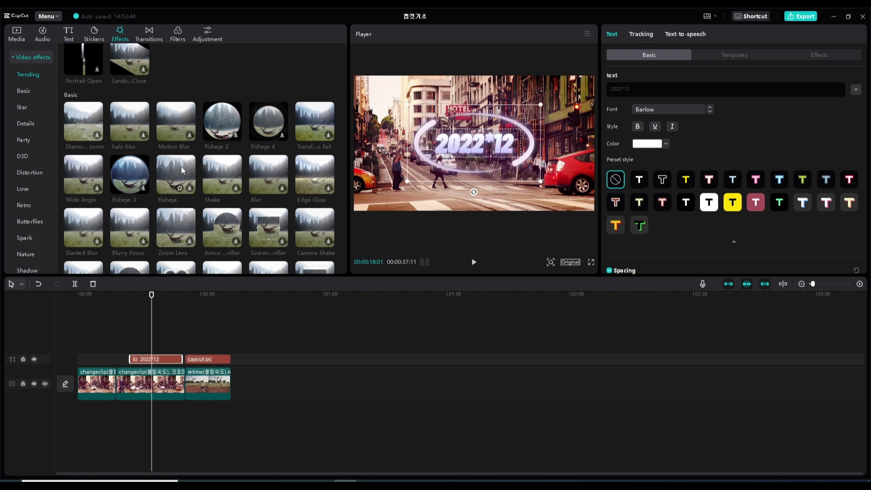
# Step: Apply the Motion Blur effect directly to the second street clip
pyautogui.moveTo(173, 168); pyautogui.dragTo(127, 377)
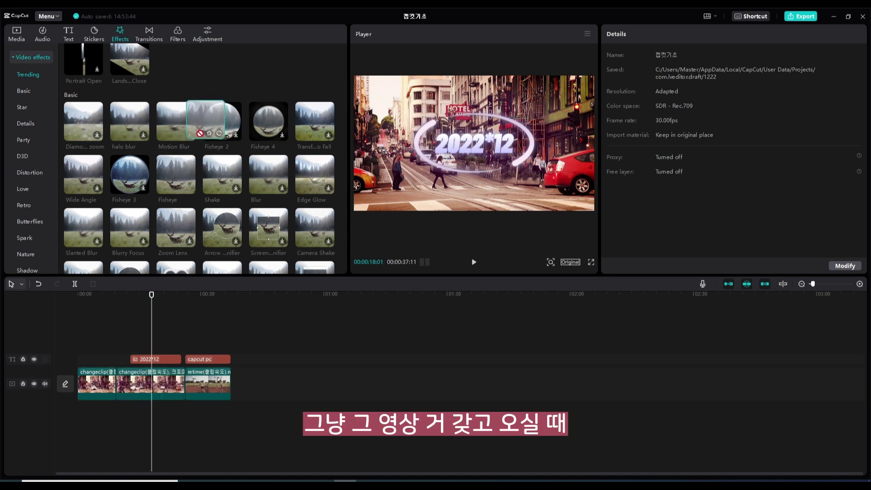
pyautogui.moveTo(186, 130); pyautogui.dragTo(148, 379)
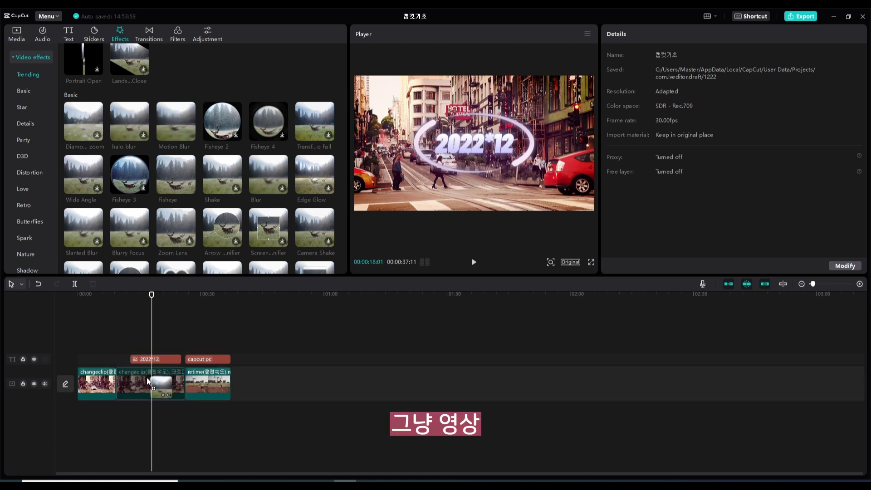
pyautogui.moveTo(147, 378); pyautogui.dragTo(146, 379)
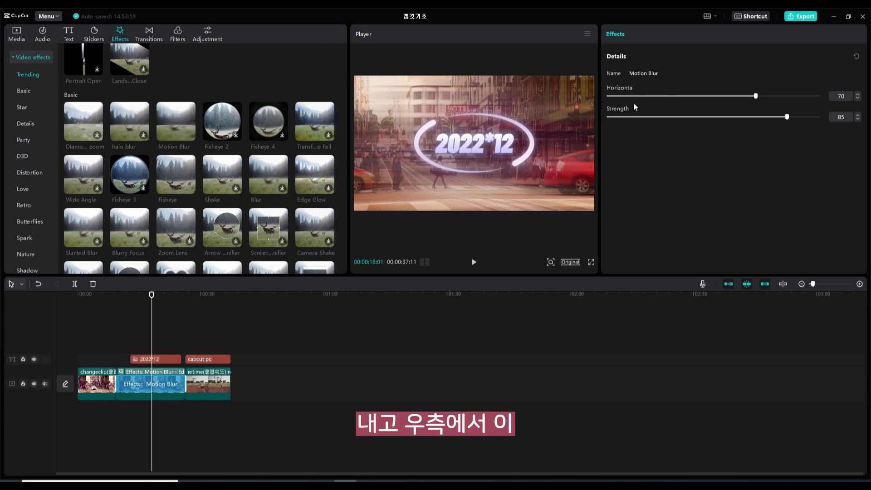
# Step: Set the Motion Blur effect's Horizontal to 61 and Strength to 67, play back the result and finish editing the effect
pyautogui.moveTo(756, 96); pyautogui.dragTo(737, 99)
pyautogui.moveTo(788, 117)
pyautogui.mouseDown()
pyautogui.moveTo(740, 132)
pyautogui.moveTo(736, 118)
pyautogui.moveTo(751, 121)
pyautogui.mouseUp()
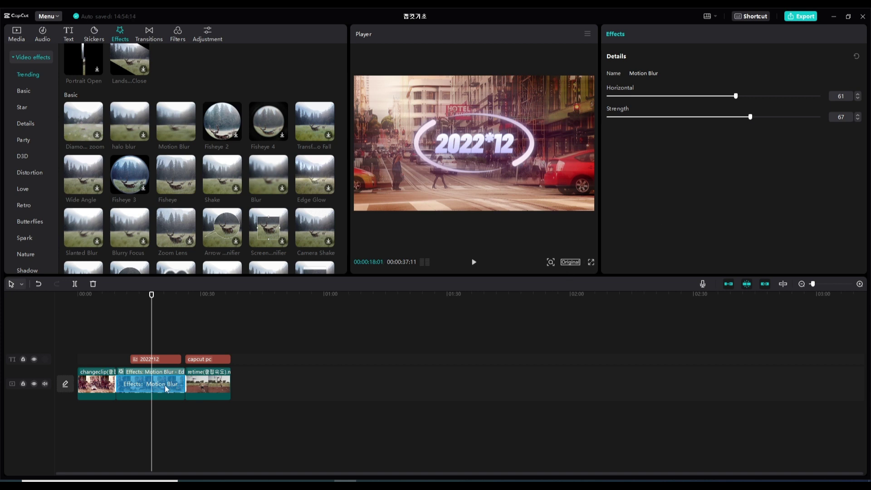
pyautogui.press('space')
pyautogui.press('space')
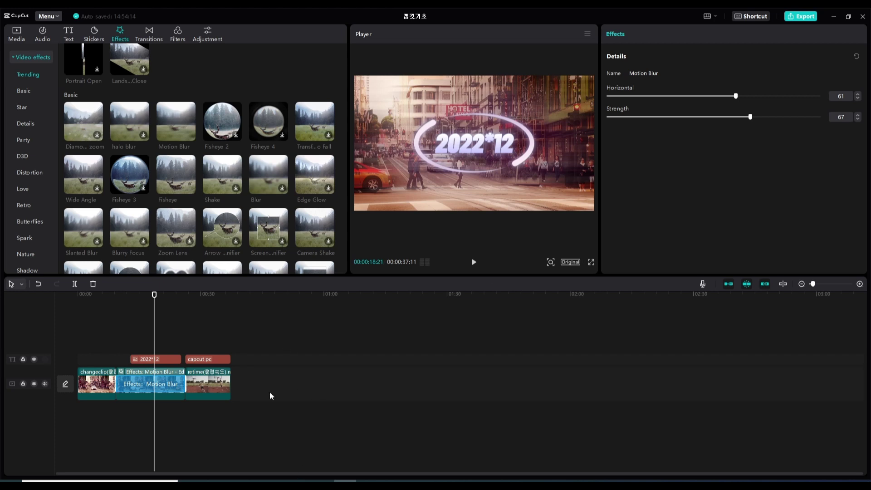
pyautogui.click(224, 435)
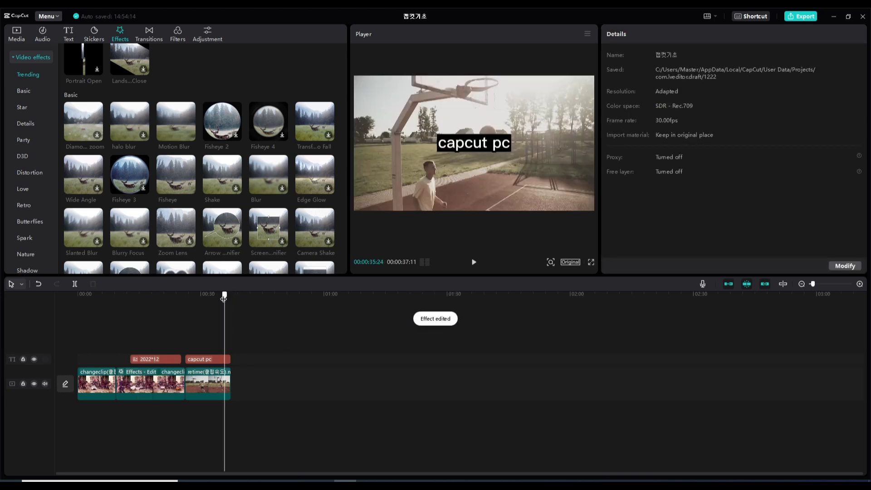
# Step: Reopen the second street clip's effects for editing and delete the Motion Blur effect
pyautogui.click(141, 431)
pyautogui.click(173, 388)
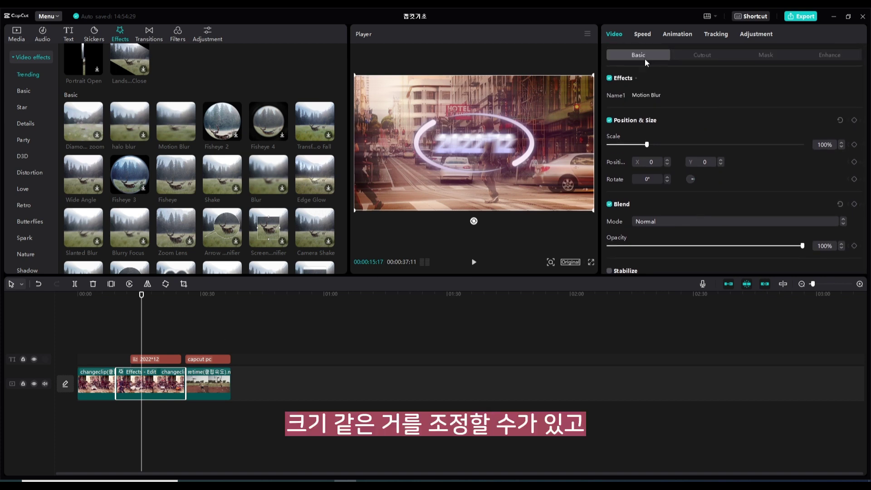
pyautogui.rightClick(162, 384)
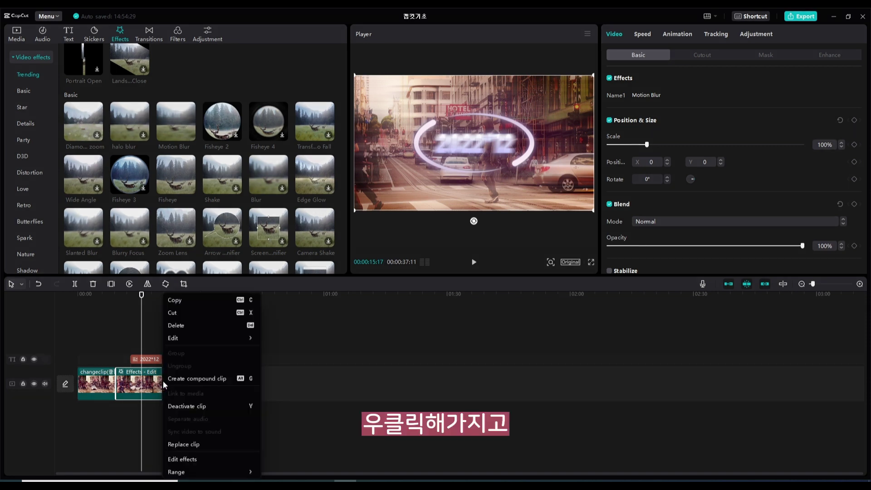
pyautogui.click(208, 460)
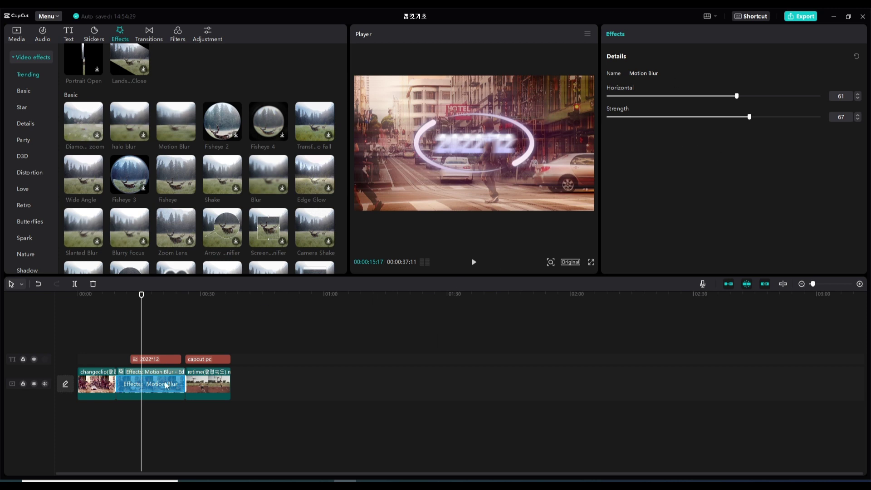
pyautogui.press('Delete')
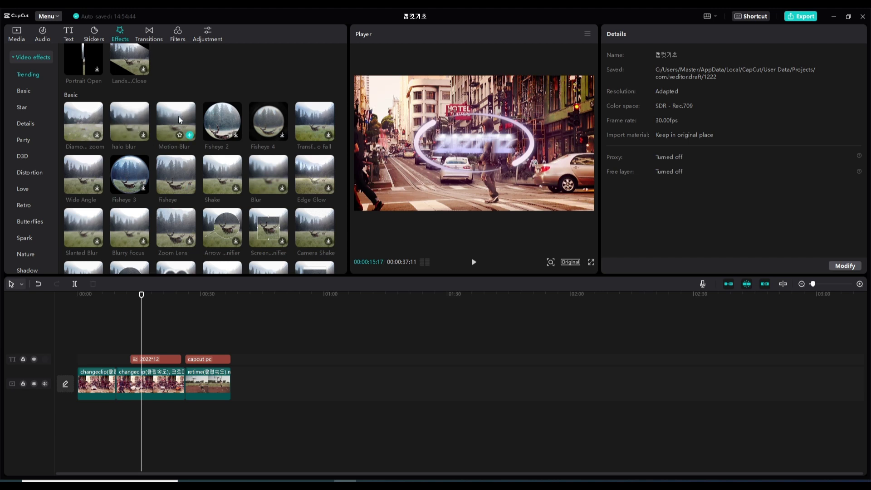
# Step: Add the Fisheye effect as a separate layer above the first street clip and play it back from the start
pyautogui.moveTo(175, 178); pyautogui.dragTo(117, 346)
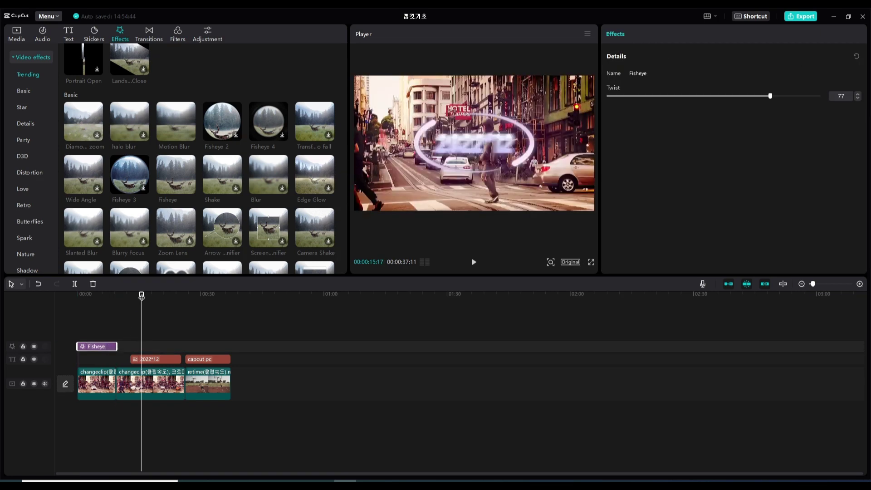
pyautogui.click(86, 307)
pyautogui.click(78, 306)
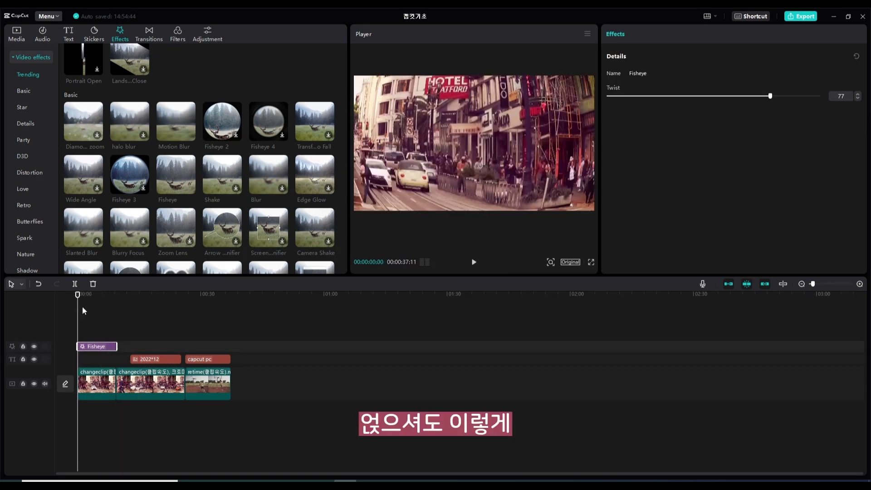
pyautogui.press('space')
pyautogui.press('space')
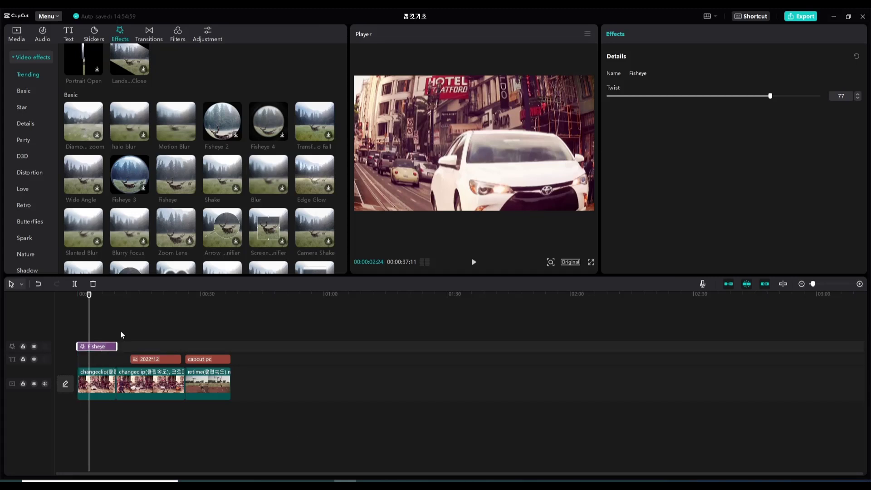
# Step: Compare the first street clip's settings with the Fisheye layer's, and check whether the clip offers effect editing
pyautogui.click(107, 384)
pyautogui.click(110, 347)
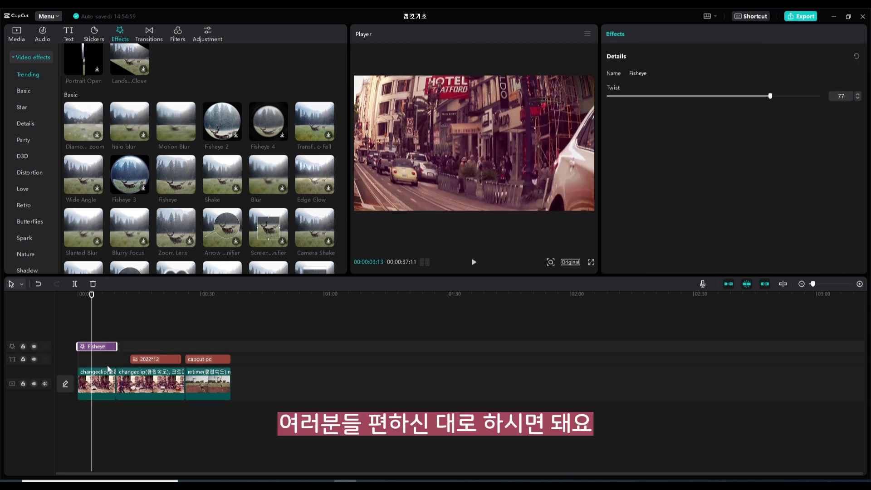
pyautogui.rightClick(100, 387)
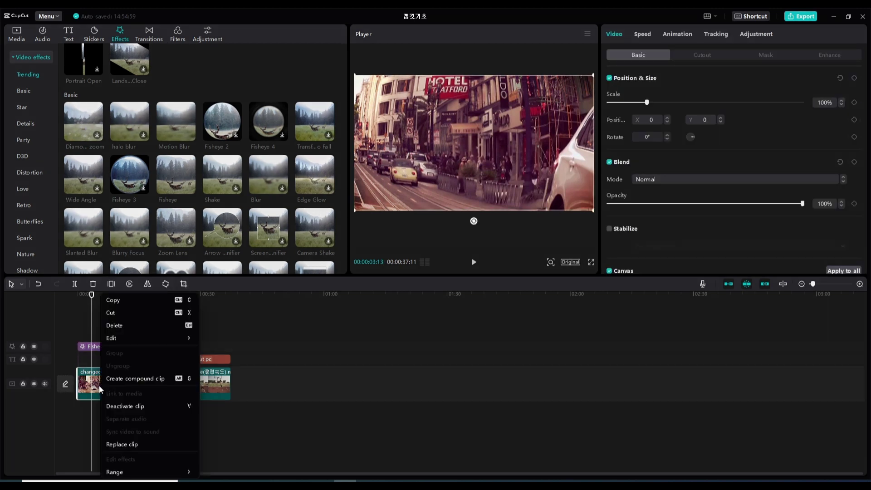
pyautogui.click(262, 423)
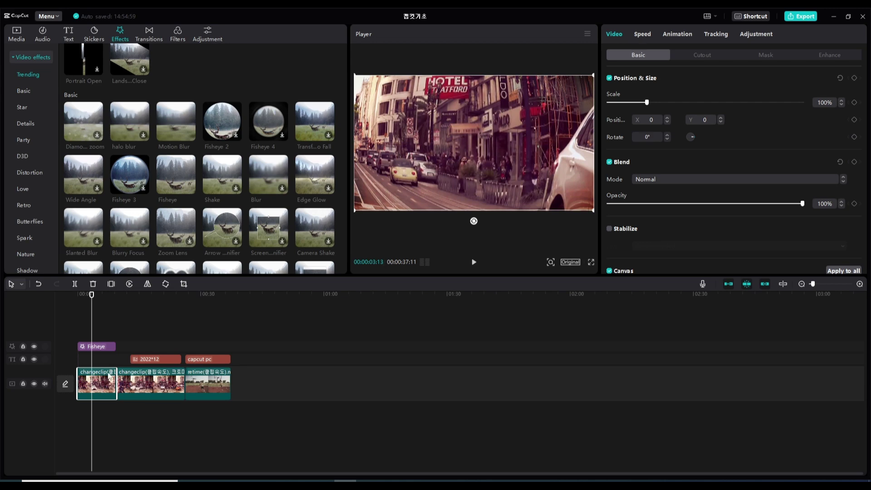
# Step: Browse the transitions library and add the Old film transition between the first and second street clips
pyautogui.moveTo(92, 298); pyautogui.dragTo(125, 298)
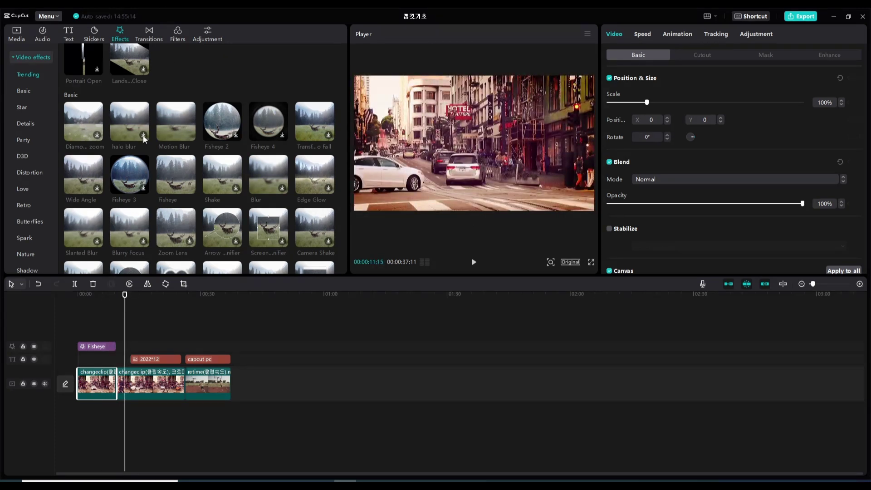
pyautogui.click(152, 31)
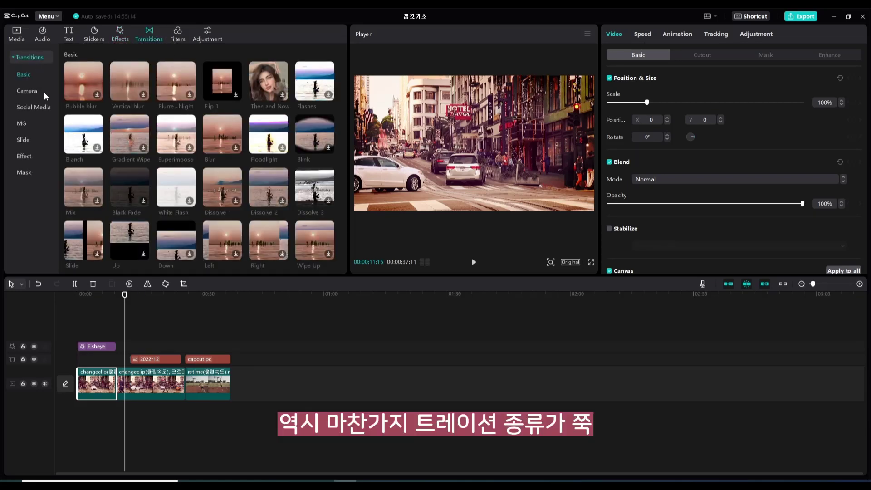
pyautogui.click(43, 91)
pyautogui.scroll(-10, 229, 121)
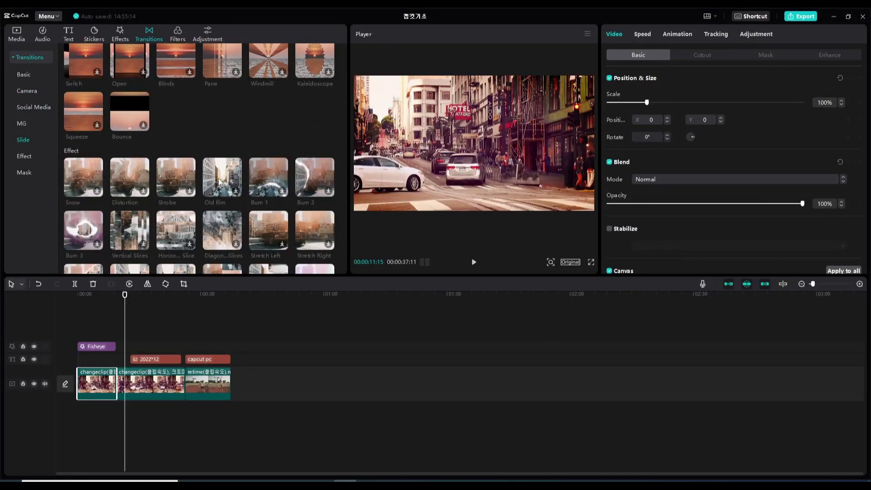
pyautogui.click(220, 178)
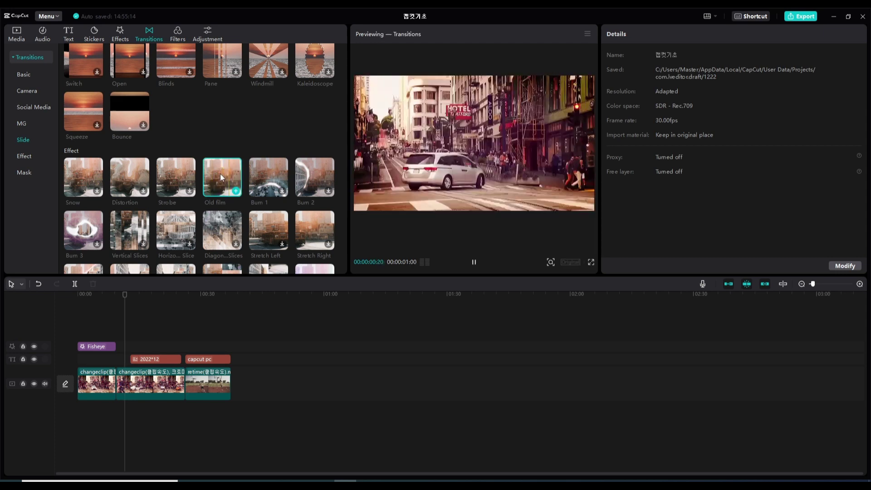
pyautogui.click(165, 308)
pyautogui.moveTo(117, 393); pyautogui.dragTo(117, 393)
# Step: Play back the Old film transition from shortly before the cut between the two street clips
pyautogui.moveTo(123, 299); pyautogui.dragTo(106, 299)
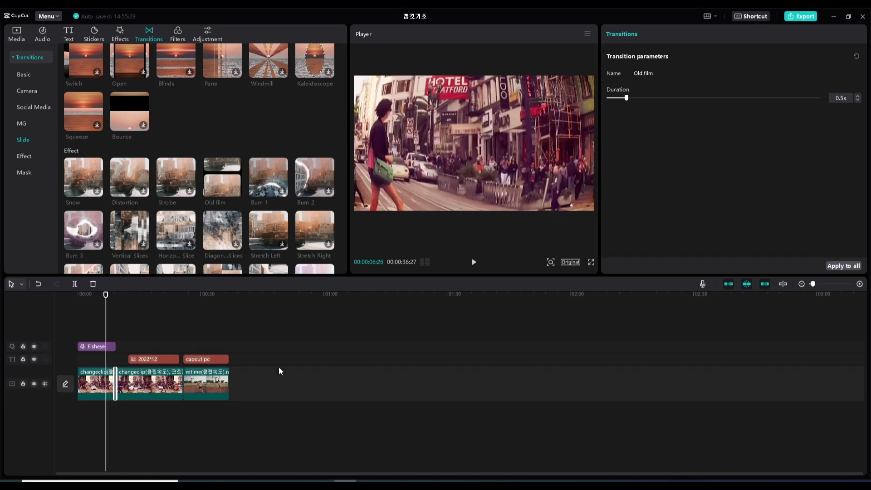
pyautogui.press('space')
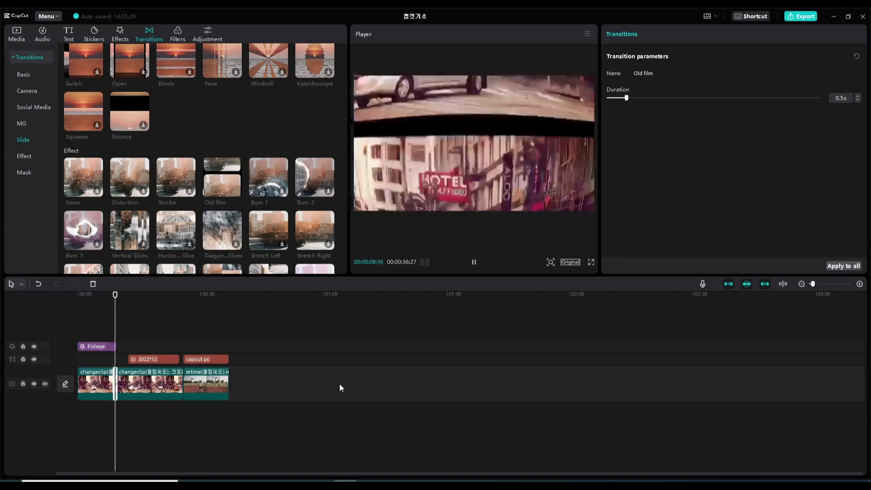
pyautogui.press('space')
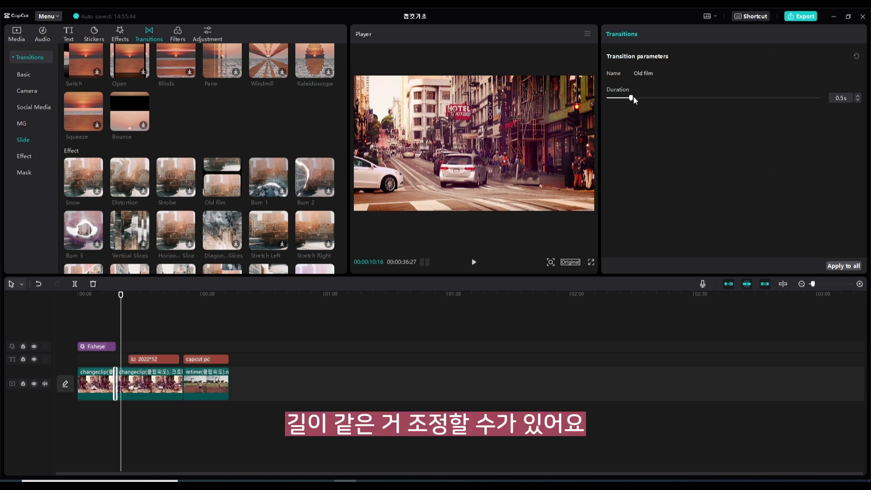
# Step: Set the Old film transition's duration to 1.1 s and replay it from before the cut
pyautogui.moveTo(634, 97); pyautogui.dragTo(655, 99)
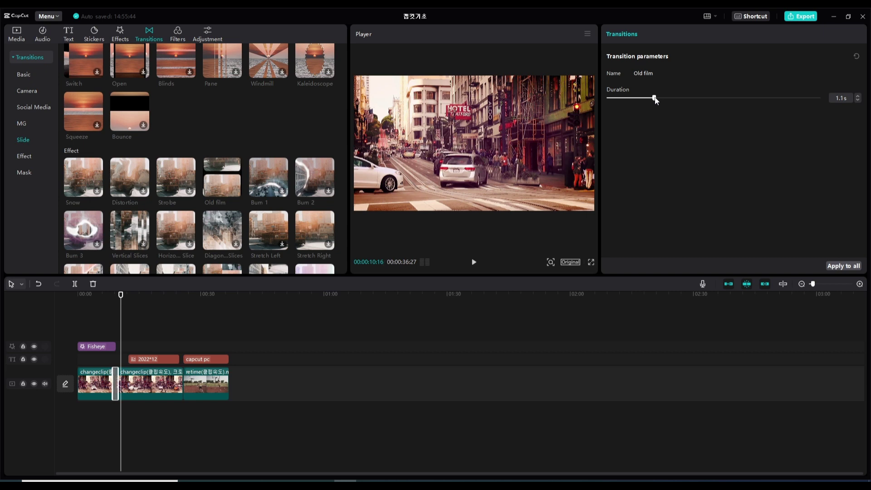
pyautogui.moveTo(120, 296); pyautogui.dragTo(103, 306)
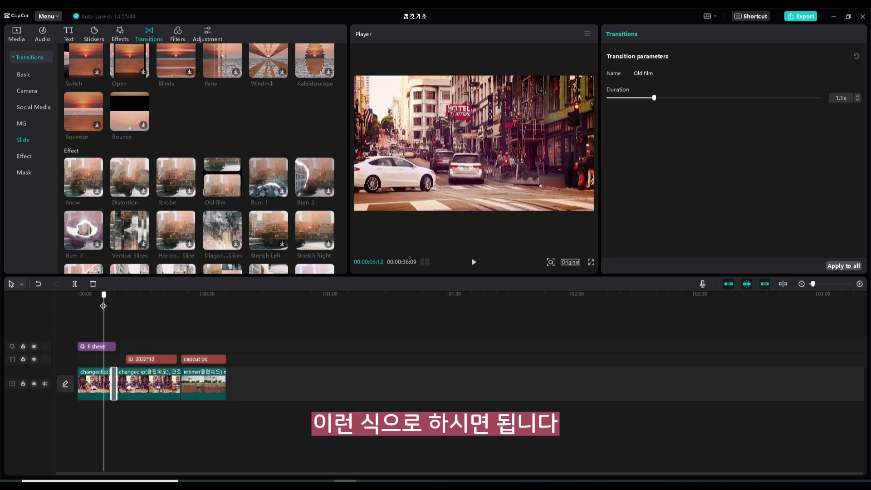
pyautogui.press('space')
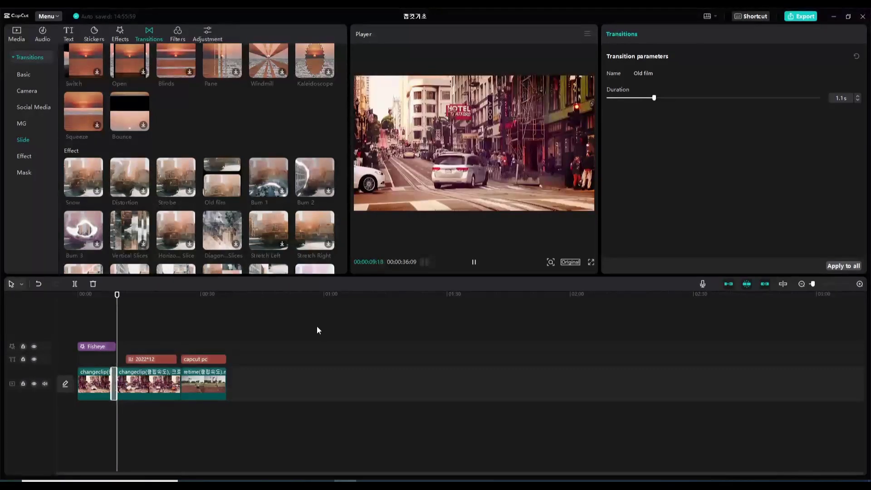
# Step: Stop the playback and return to the Basic section of the transitions library
pyautogui.press('space')
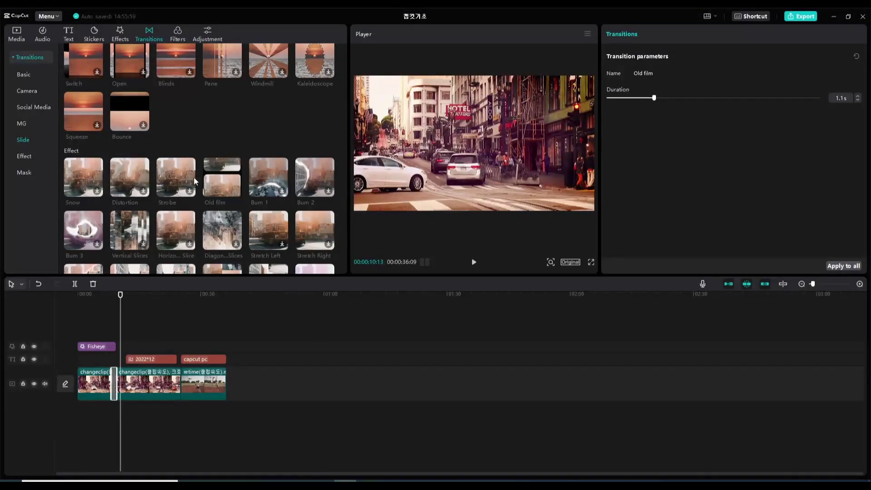
pyautogui.scroll(10, 193, 177)
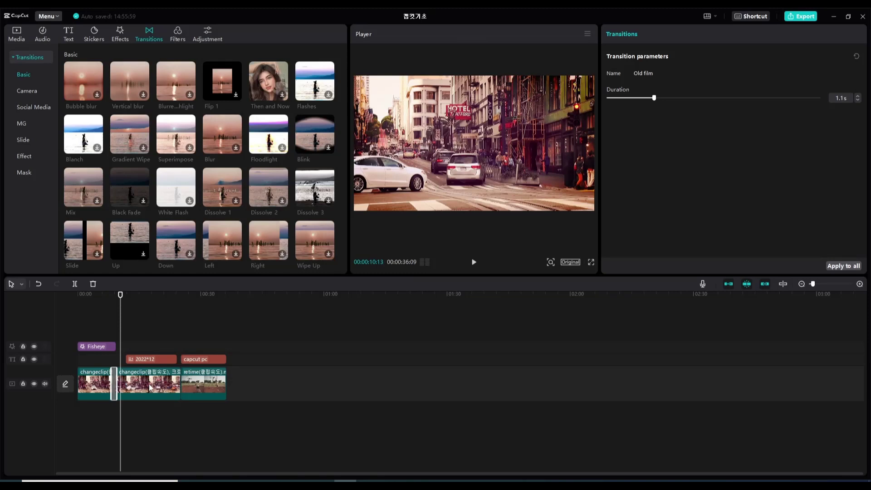
pyautogui.scroll(2, 150, 386)
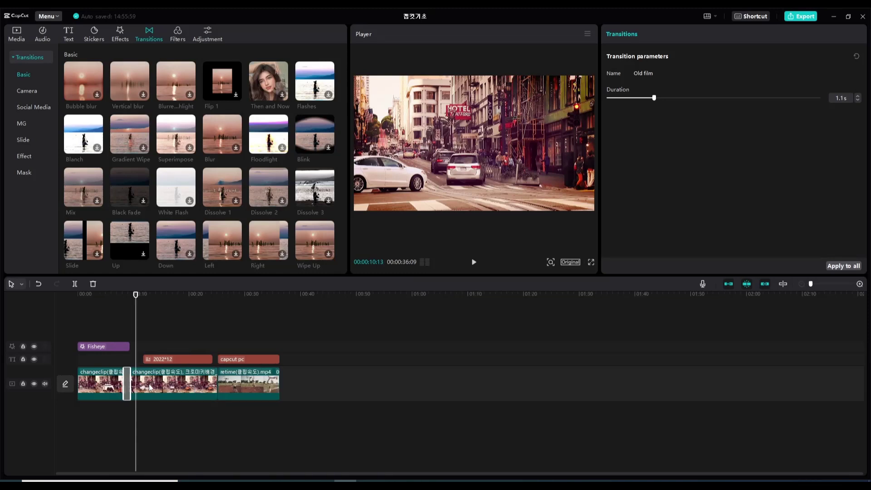
# Step: Zoom the timeline in around the Old film transition and back out to the full sequence
pyautogui.hotkey('ctrl', '=')
pyautogui.hotkey('ctrl', '=')
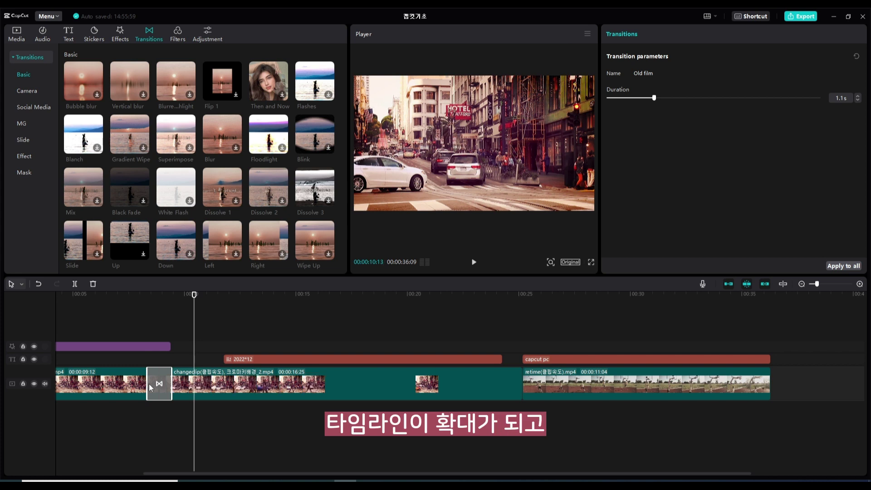
pyautogui.hotkey('ctrl', '-')
pyautogui.hotkey('ctrl', '-')
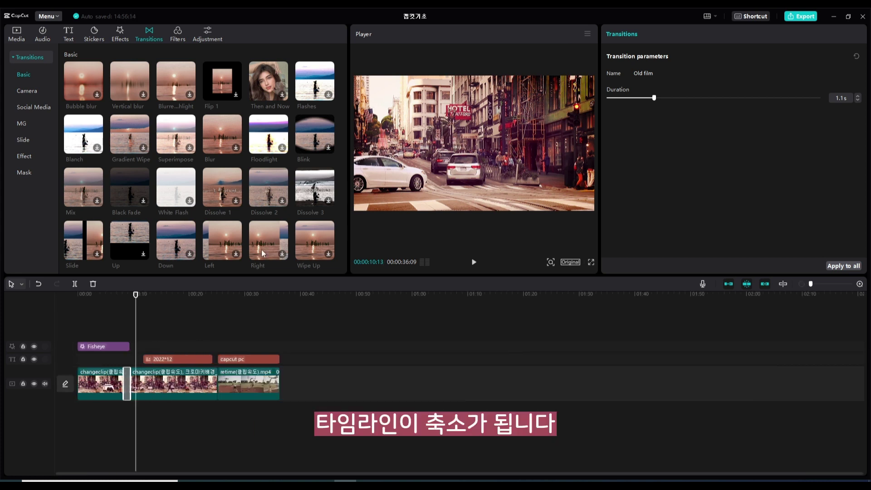
# Step: Try the Meet filter directly on the second street clip, look through its settings, and undo it
pyautogui.click(178, 36)
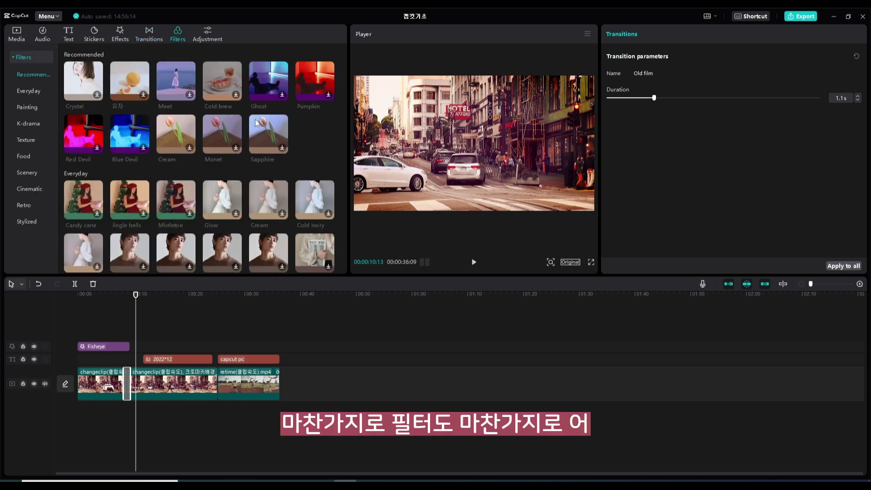
pyautogui.moveTo(157, 82); pyautogui.dragTo(169, 383)
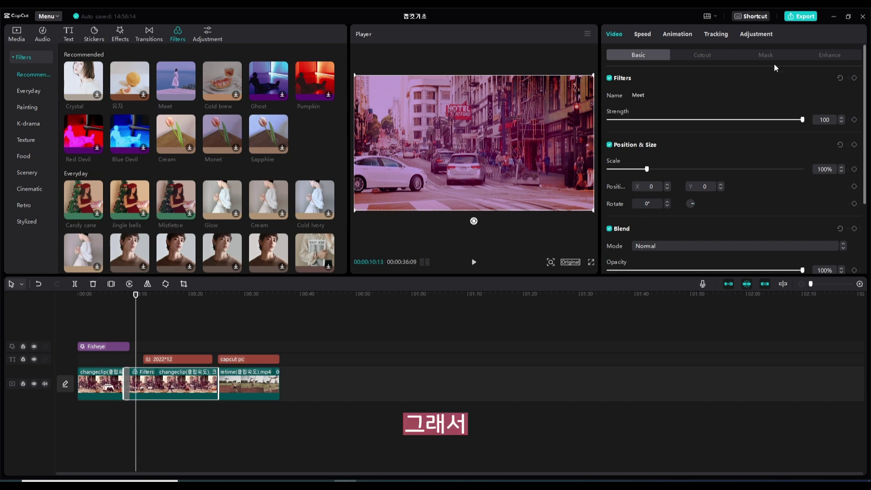
pyautogui.scroll(-3, 730, 90)
pyautogui.scroll(3, 725, 91)
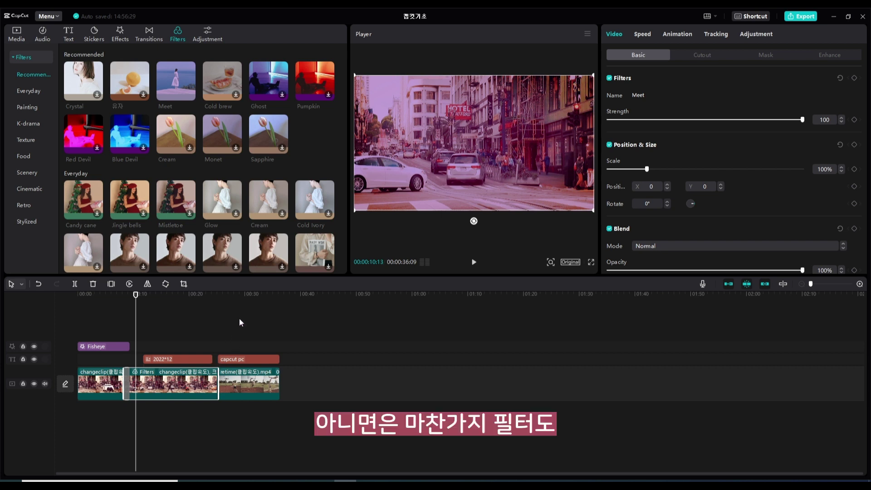
pyautogui.hotkey('ctrl', 'z')
# Step: Add the Ghost filter as a separate layer above the second street clip and play into it
pyautogui.moveTo(257, 73); pyautogui.dragTo(219, 334)
pyautogui.press('space')
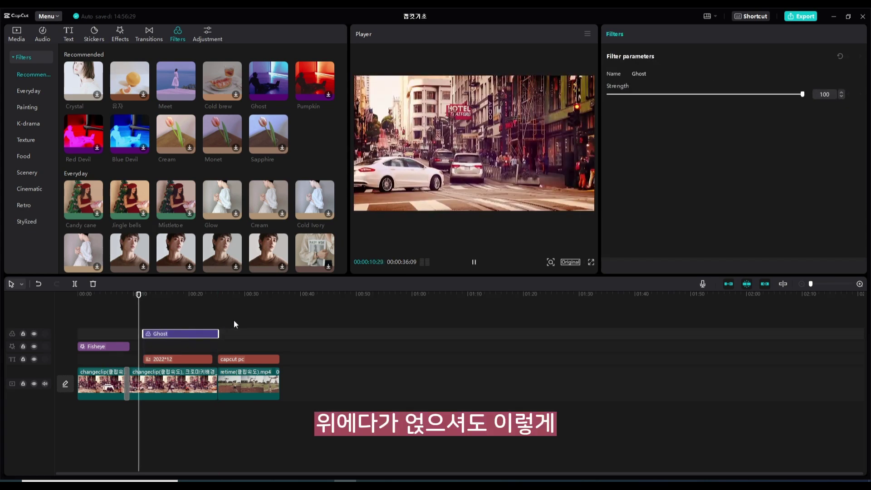
pyautogui.press('space')
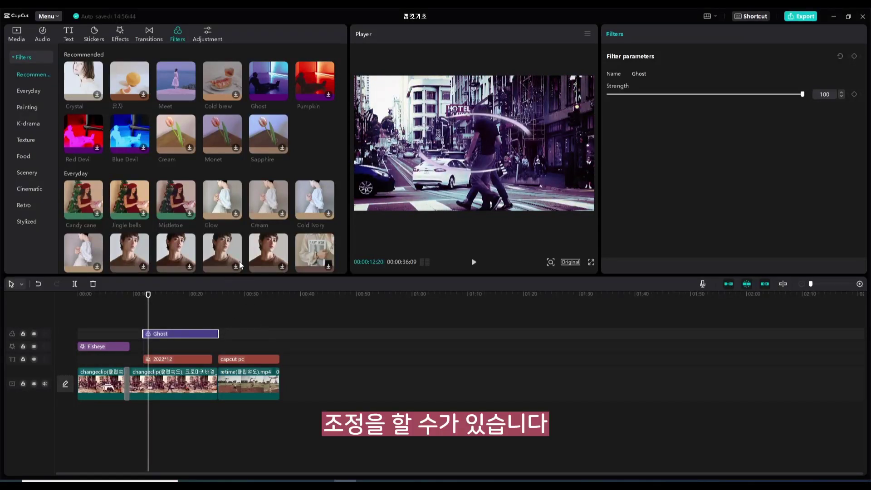
# Step: View the custom adjustment library and play a little further through the Ghost filter layer
pyautogui.click(210, 32)
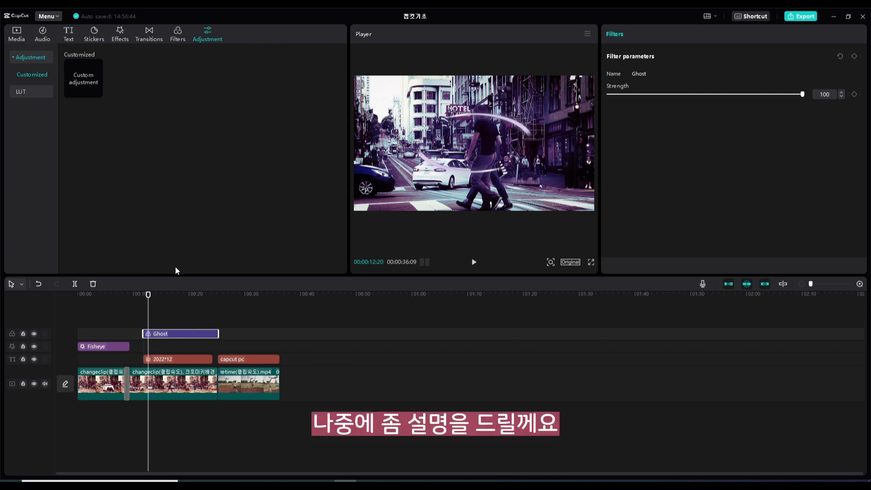
pyautogui.press('space')
pyautogui.press('space')
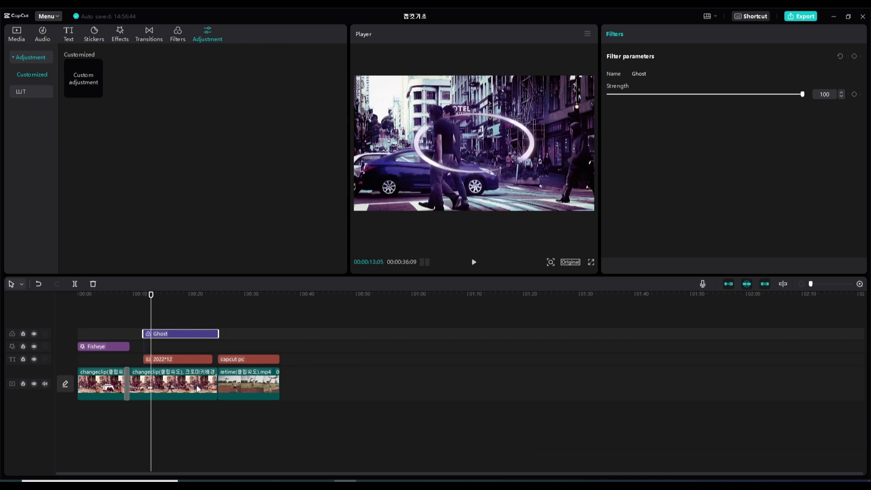
# Step: Examine the third clip's position, size, blend and canvas settings and its chroma key and auto cutout options
pyautogui.click(260, 385)
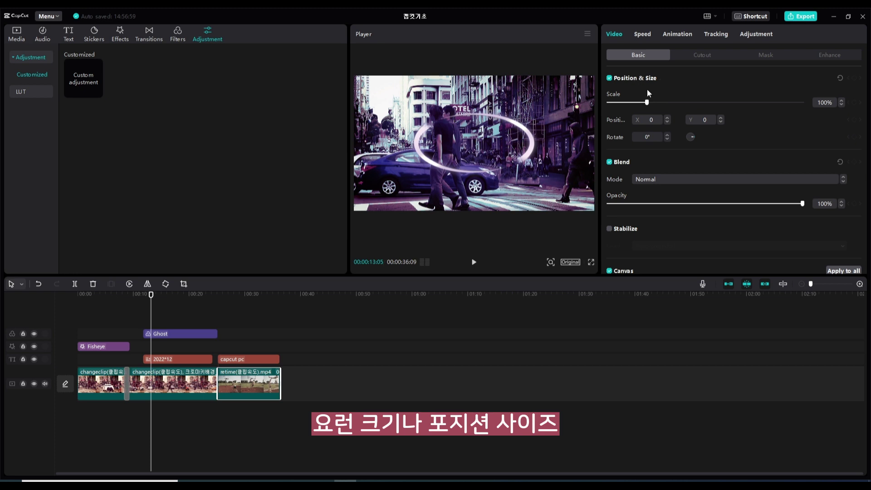
pyautogui.scroll(-2, 663, 152)
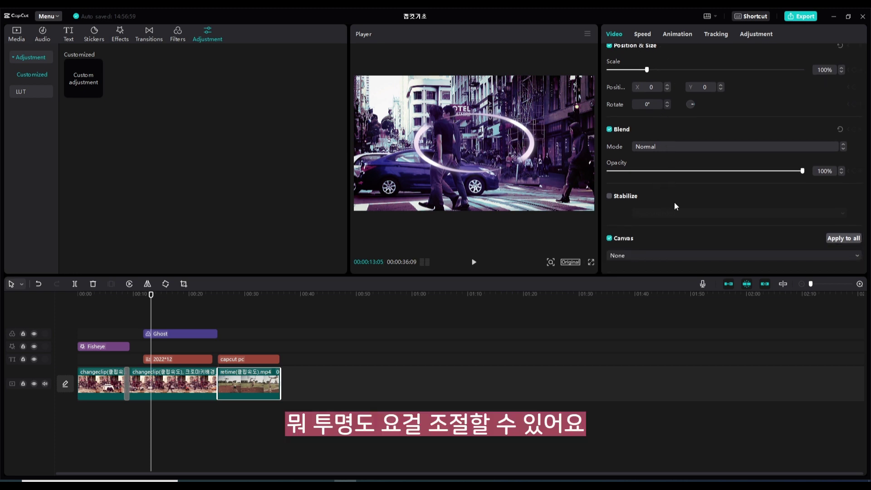
pyautogui.scroll(2, 667, 145)
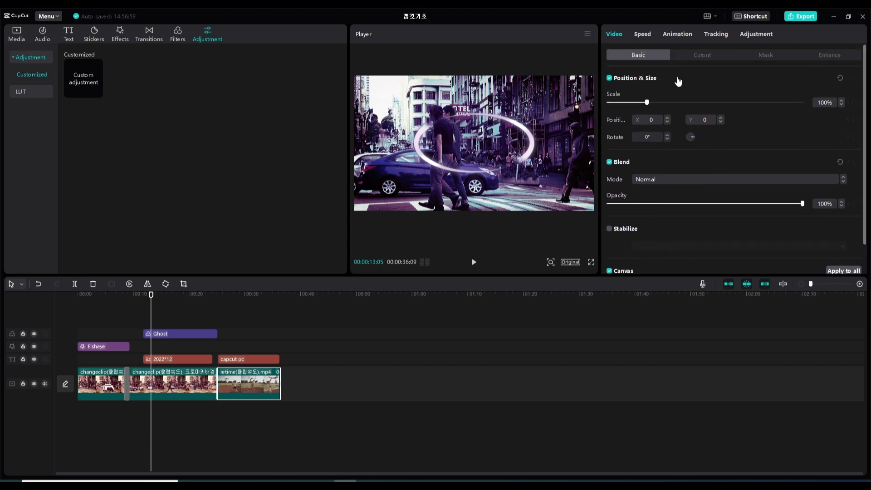
pyautogui.click(701, 58)
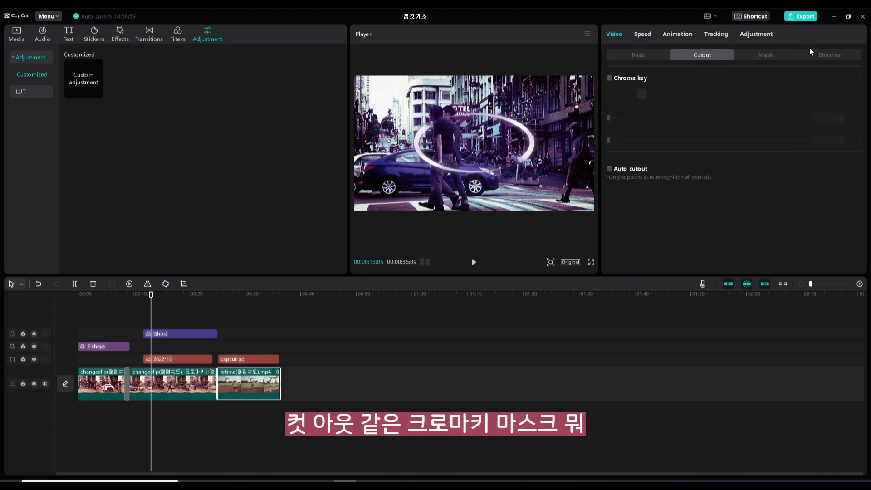
# Step: Look through the third clip's face, facial beauty and body enhancement options and return to its basic video settings
pyautogui.click(783, 54)
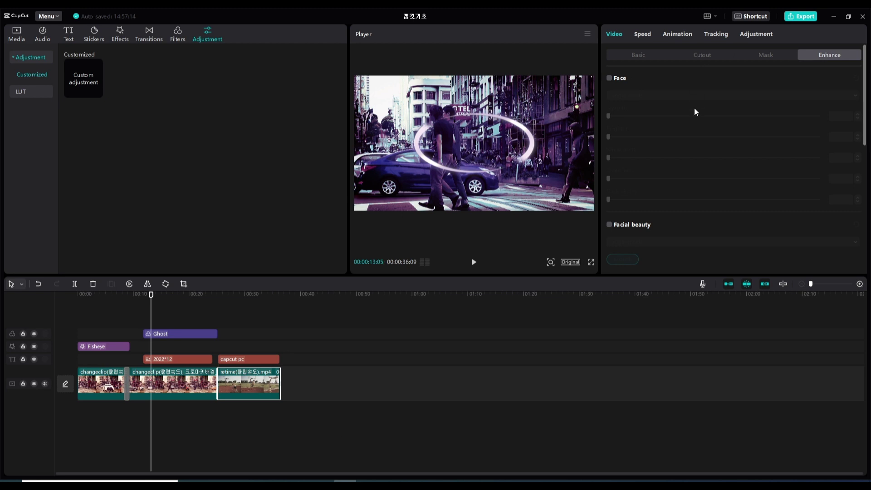
pyautogui.scroll(-5, 720, 114)
pyautogui.scroll(4, 728, 119)
pyautogui.scroll(-2, 731, 126)
pyautogui.scroll(-2, 731, 127)
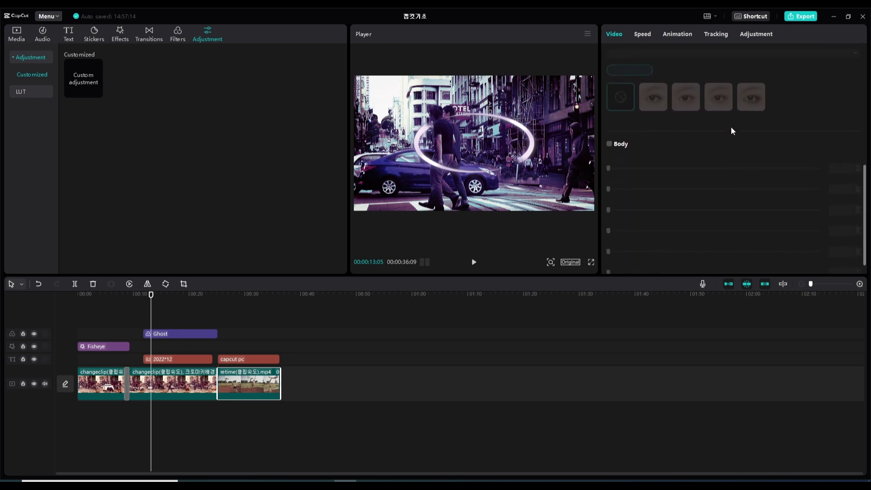
pyautogui.scroll(6, 731, 127)
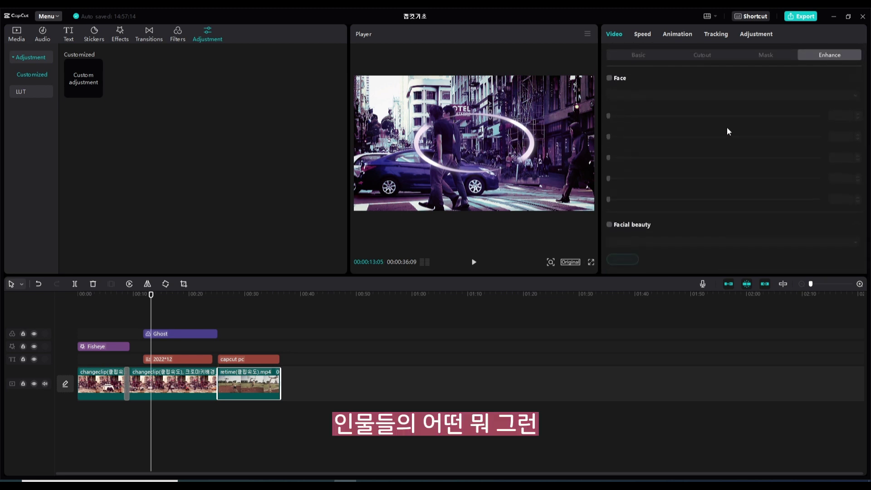
pyautogui.scroll(-5, 727, 128)
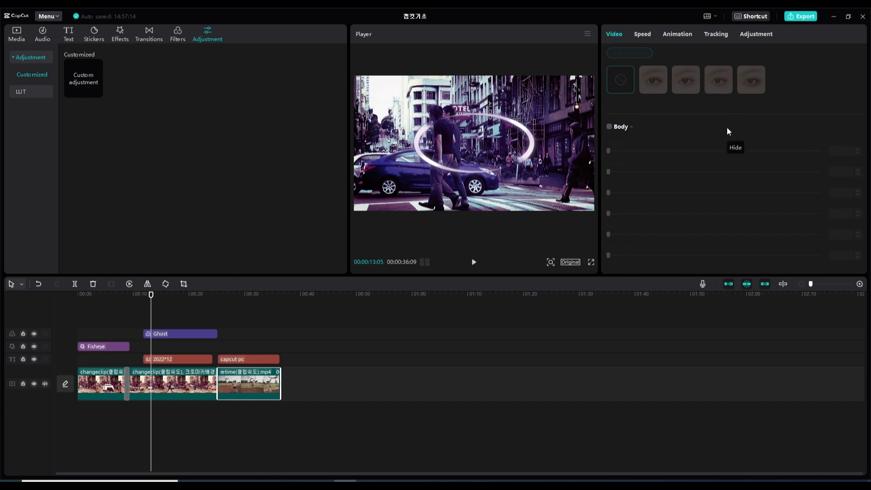
pyautogui.scroll(5, 727, 126)
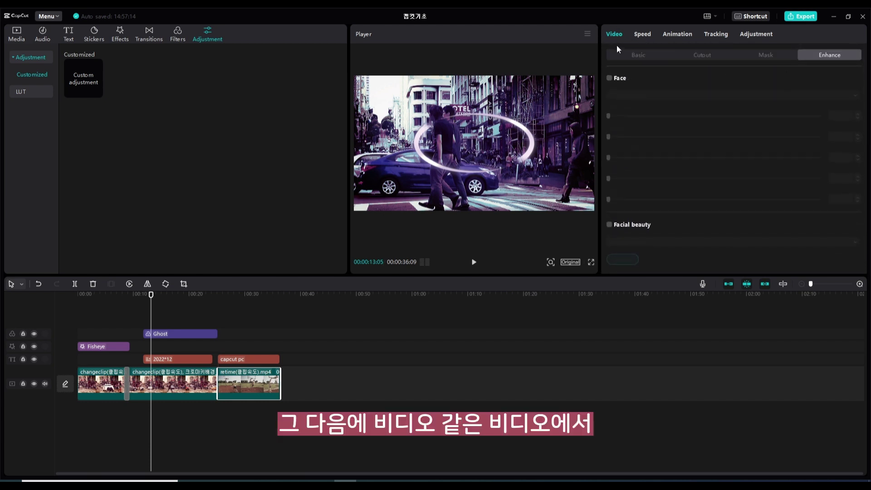
pyautogui.click(631, 56)
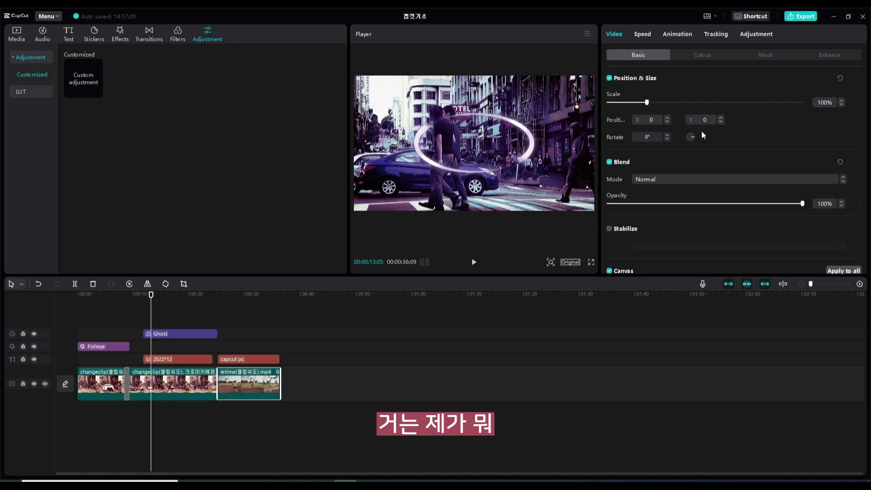
# Step: Examine the third clip's normal and curve speed options and its entrance animation presets
pyautogui.click(644, 35)
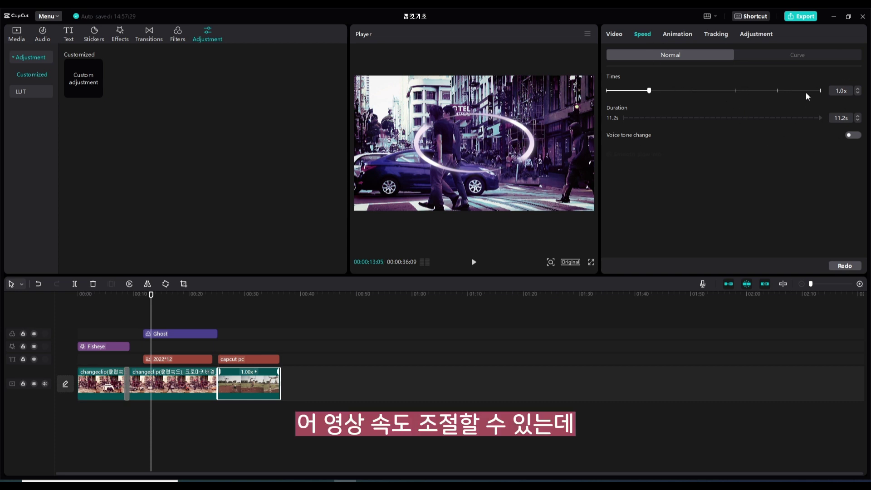
pyautogui.click(793, 55)
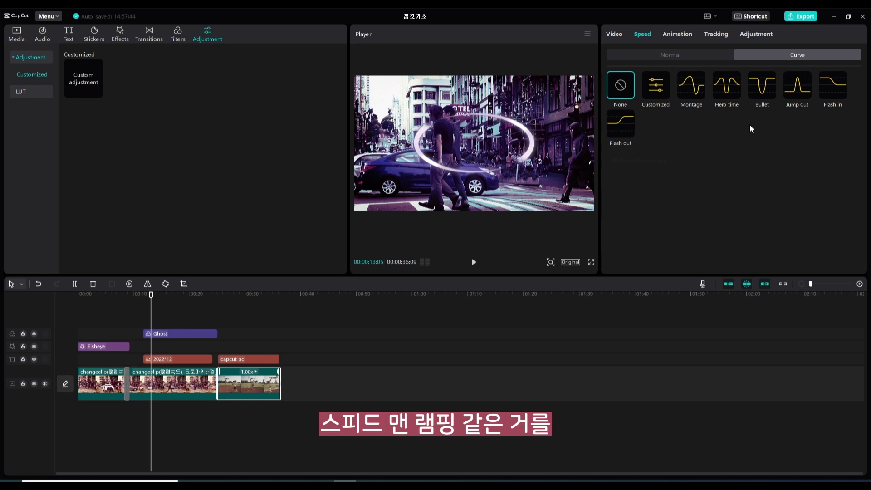
pyautogui.click(712, 57)
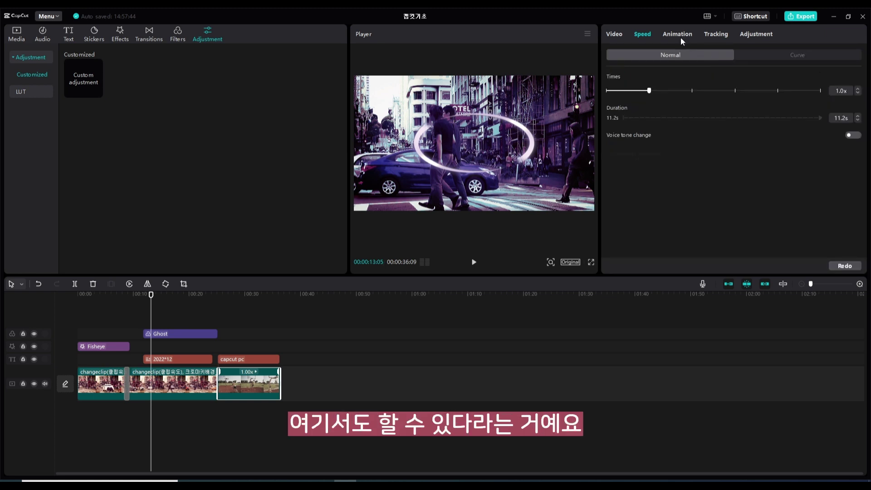
pyautogui.click(680, 37)
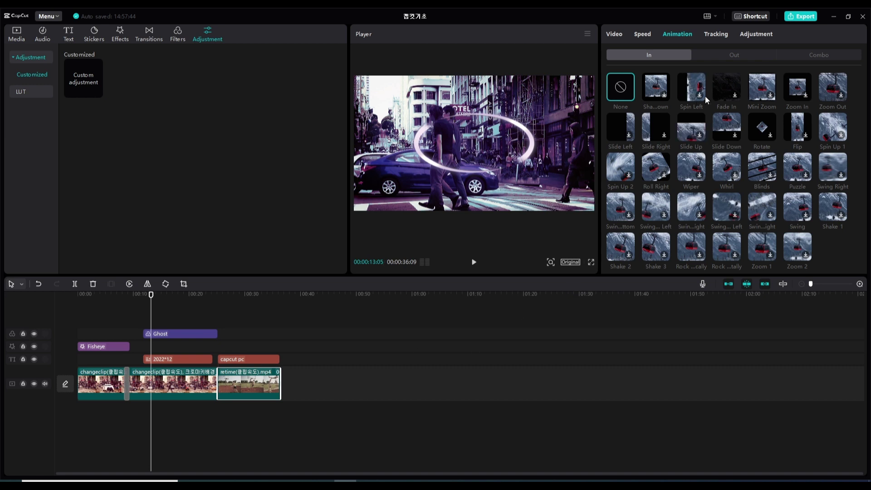
# Step: Check the third clip's motion tracking options, reset tracking to None, and view its LUT and color adjustment settings
pyautogui.click(713, 38)
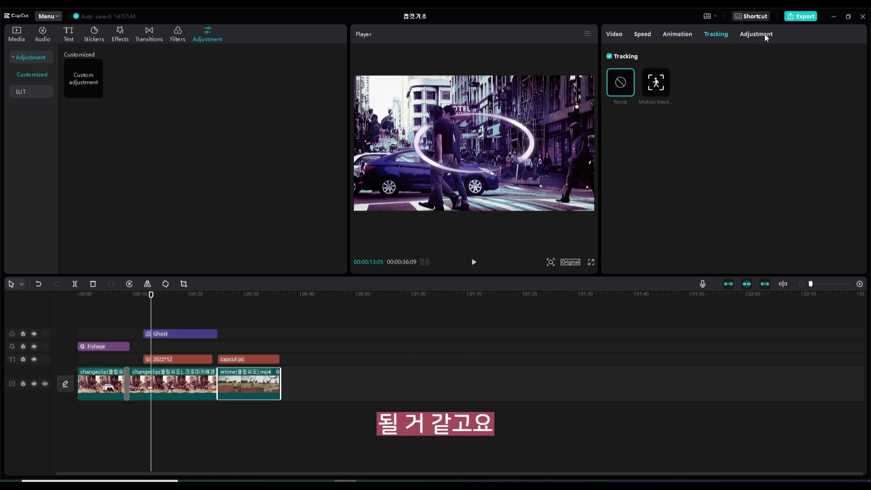
pyautogui.click(656, 83)
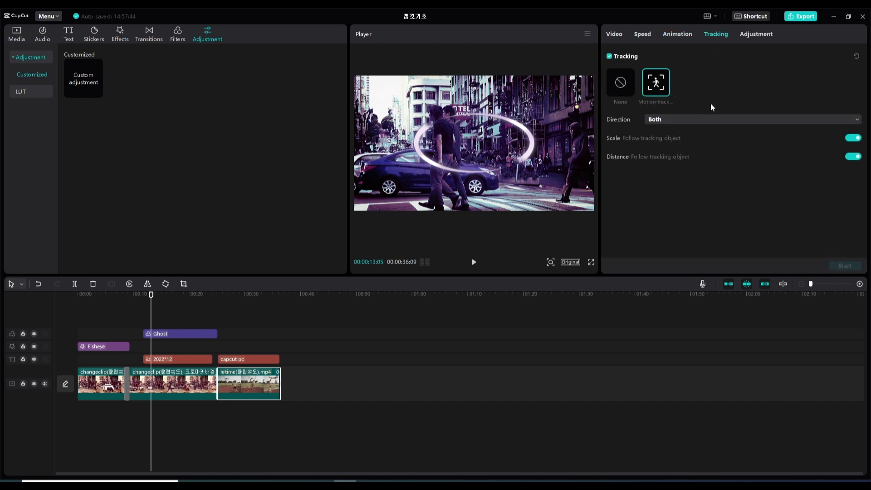
pyautogui.click(632, 82)
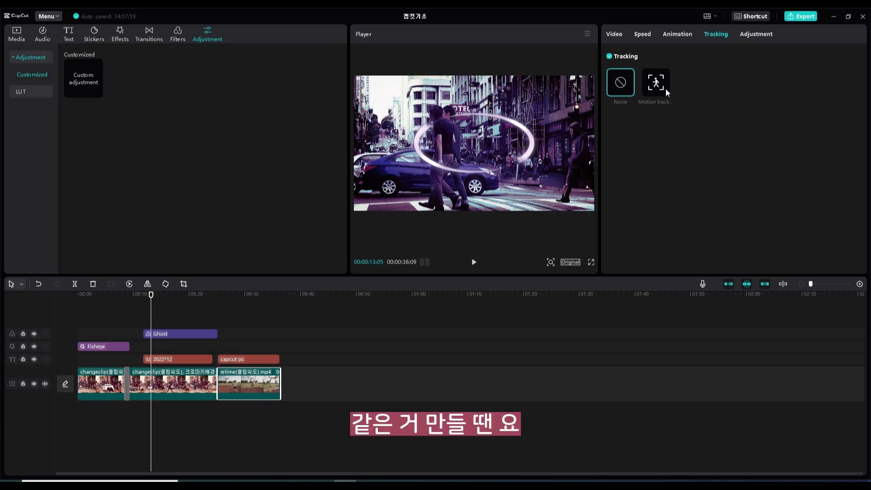
pyautogui.click(748, 37)
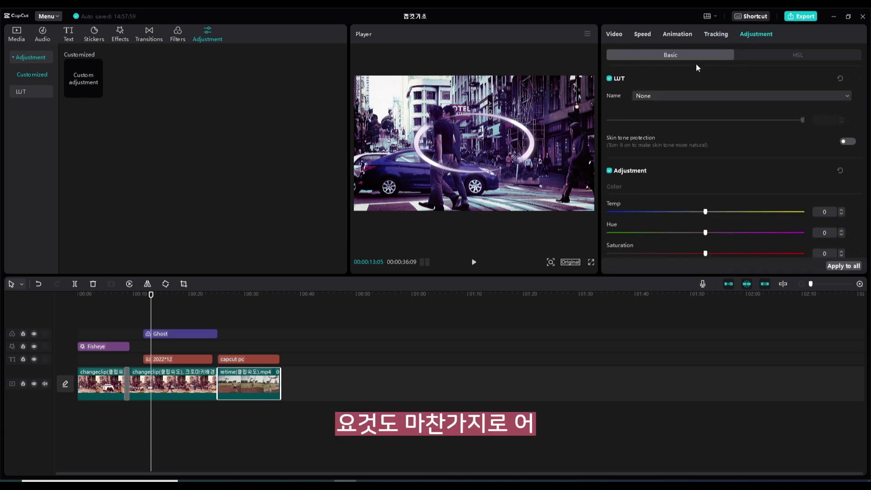
pyautogui.click(617, 36)
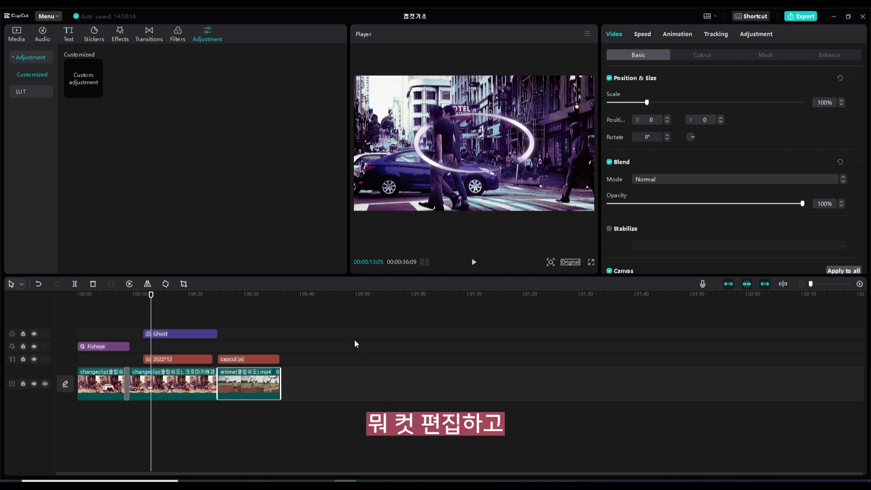
# Step: Browse the filter library including the K-drama filters, and glance over the transitions and effects libraries
pyautogui.click(178, 35)
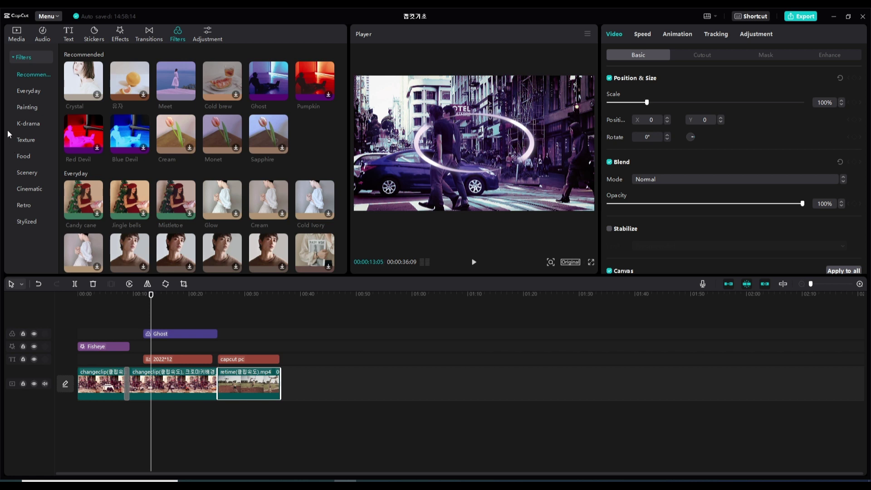
pyautogui.click(26, 127)
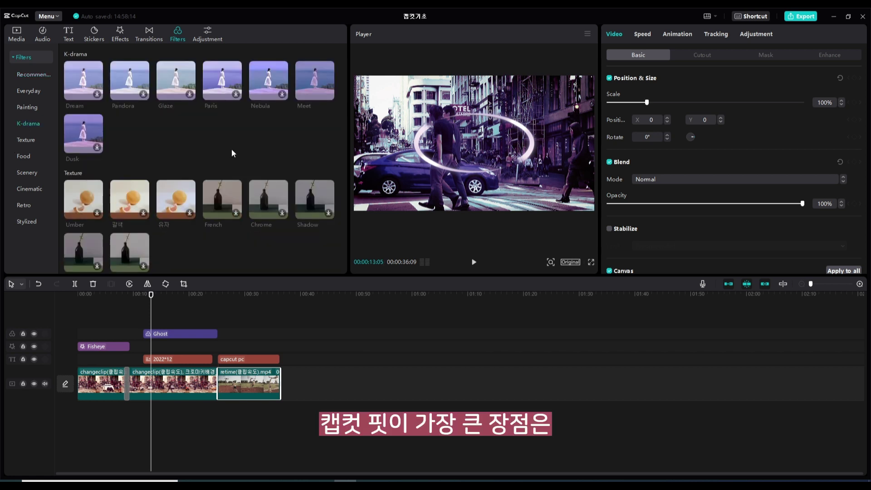
pyautogui.click(148, 35)
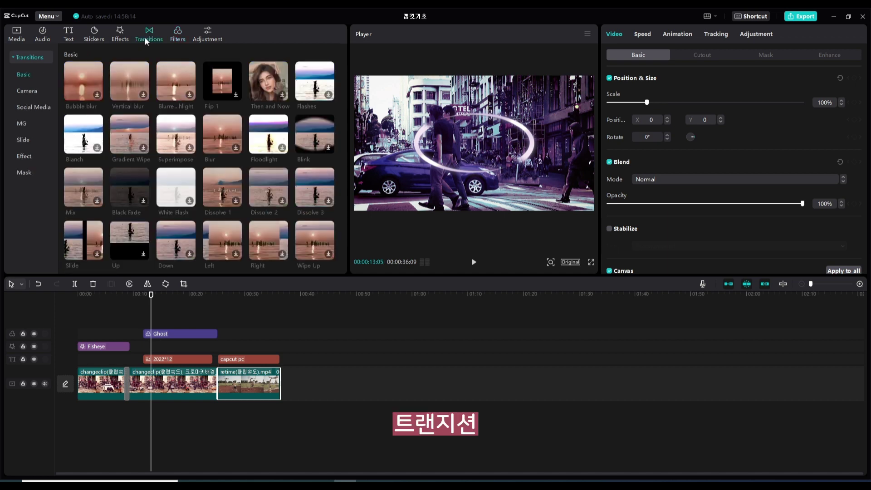
pyautogui.click(120, 40)
pyautogui.click(149, 35)
pyautogui.click(178, 34)
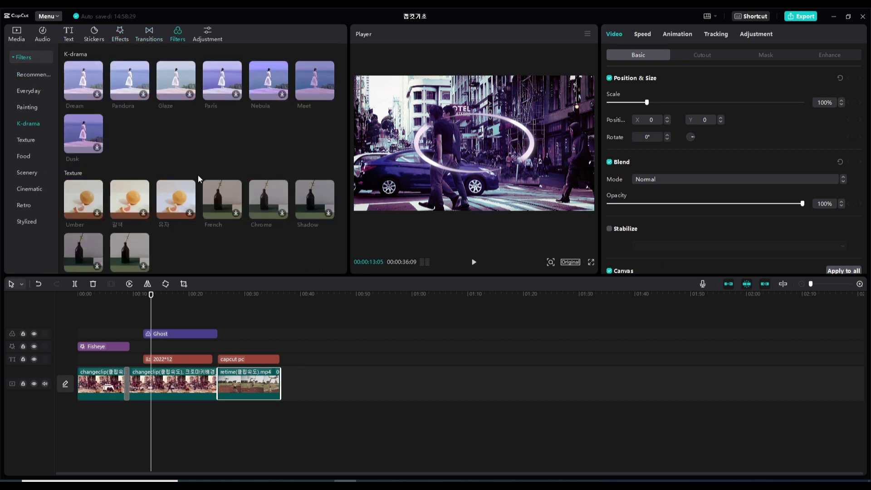
# Step: Browse the transition library from the Basic through the Effect categories and return to the Basic transitions
pyautogui.scroll(5, 198, 175)
pyautogui.scroll(1, 198, 175)
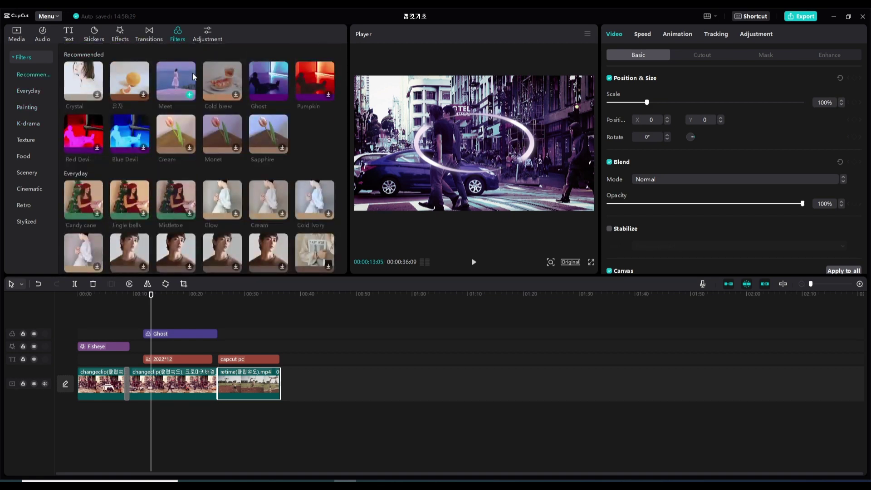
pyautogui.click(148, 35)
pyautogui.scroll(-15, 176, 102)
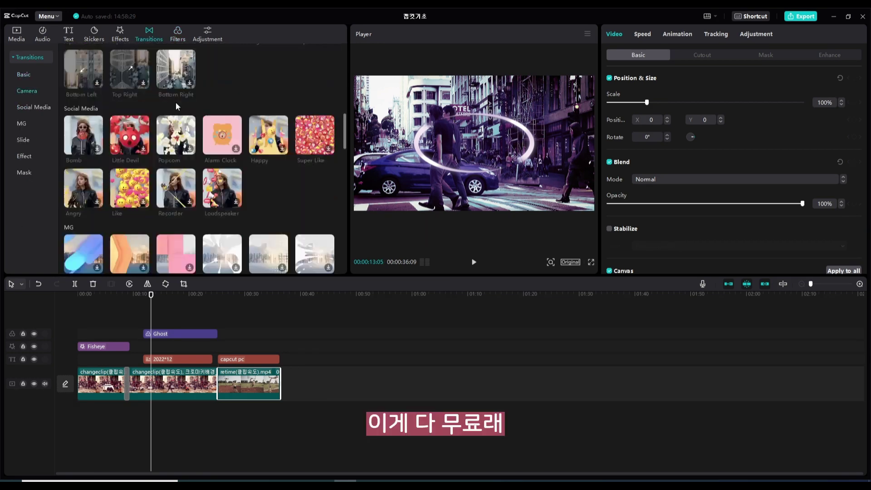
pyautogui.scroll(-8, 167, 130)
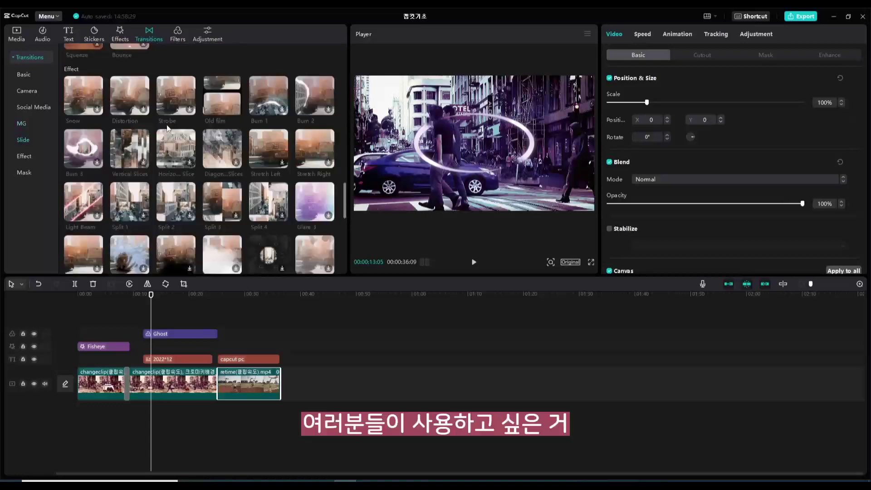
pyautogui.scroll(20, 167, 129)
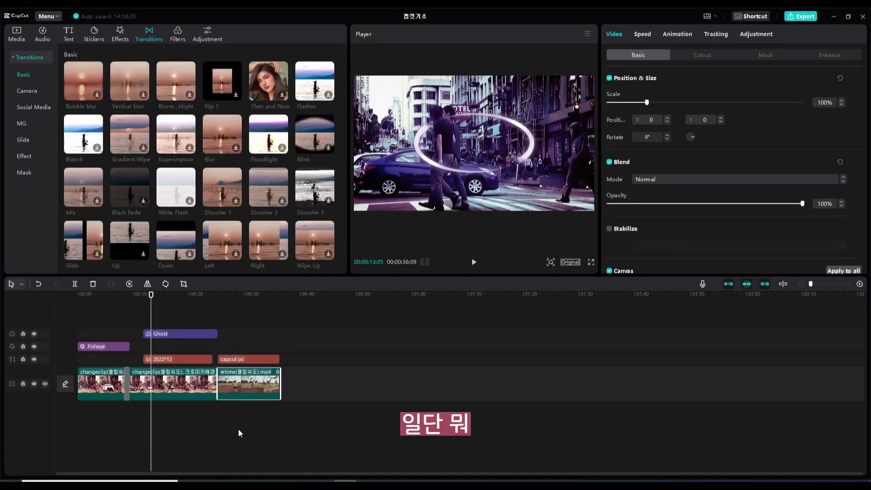
pyautogui.scroll(-5, 176, 250)
pyautogui.scroll(5, 176, 250)
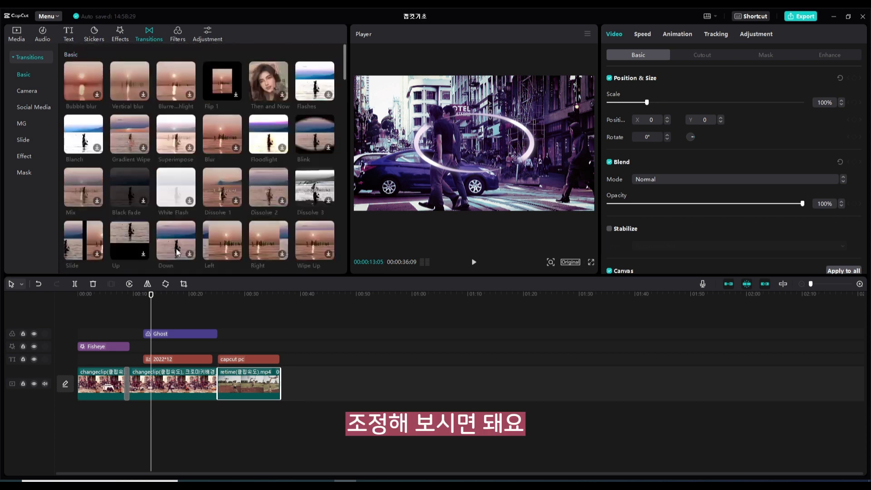
# Step: Glance over the effects, stickers and transitions libraries and return to the recommended filters
pyautogui.click(119, 32)
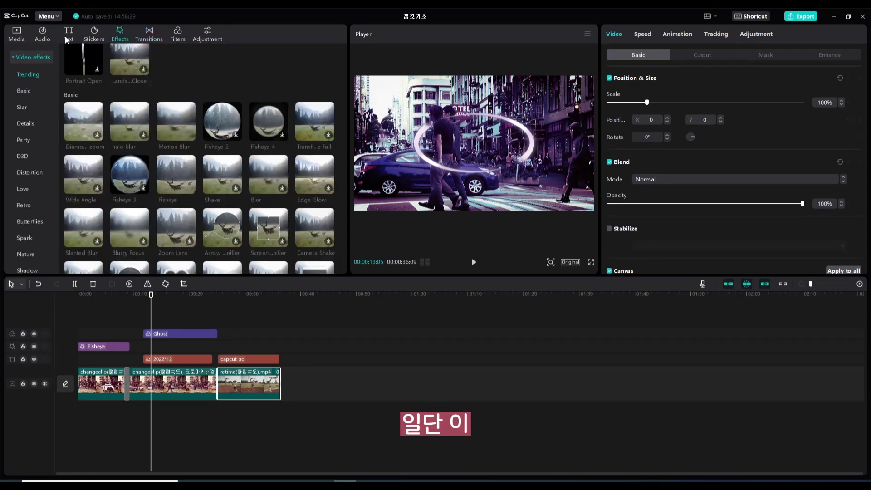
pyautogui.click(95, 30)
pyautogui.click(123, 30)
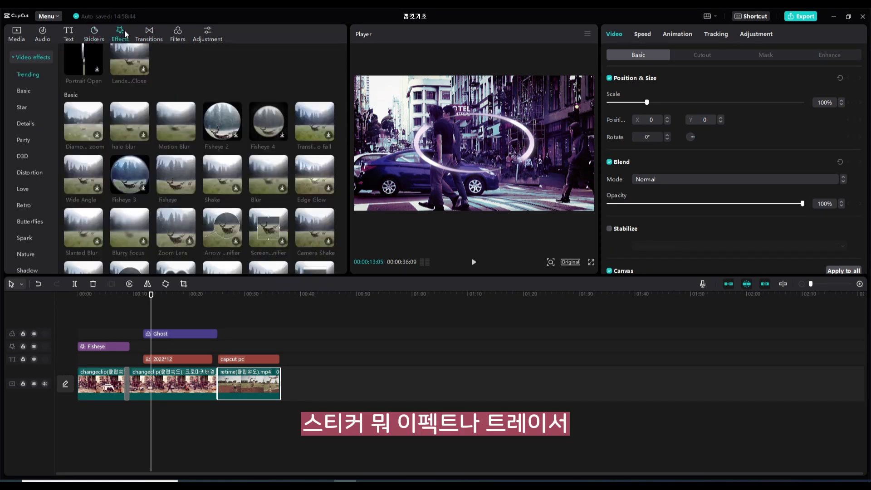
pyautogui.click(147, 31)
pyautogui.click(177, 33)
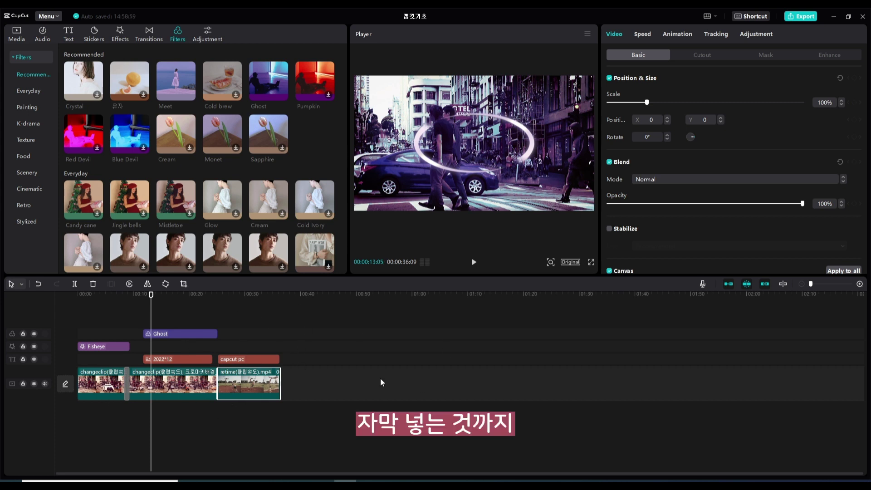
# Step: Open the project's export settings, check the destination folder, and set the resolution to 1080P
pyautogui.click(799, 18)
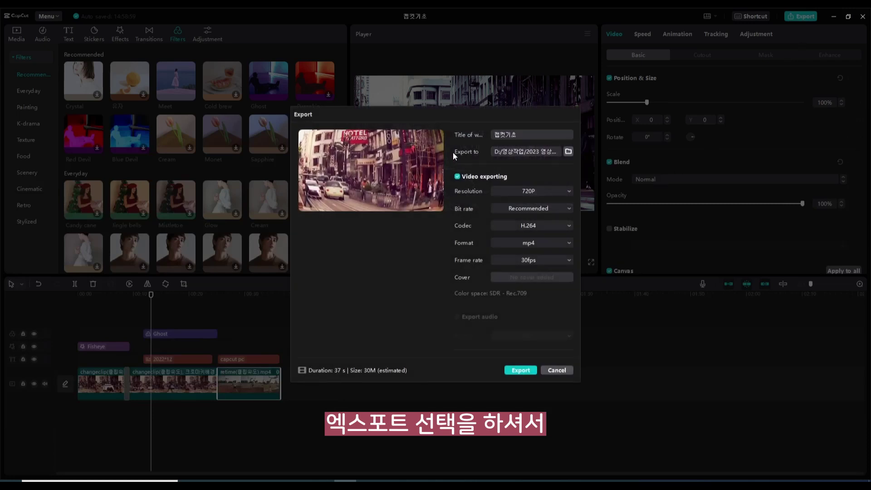
pyautogui.click(567, 152)
pyautogui.click(695, 336)
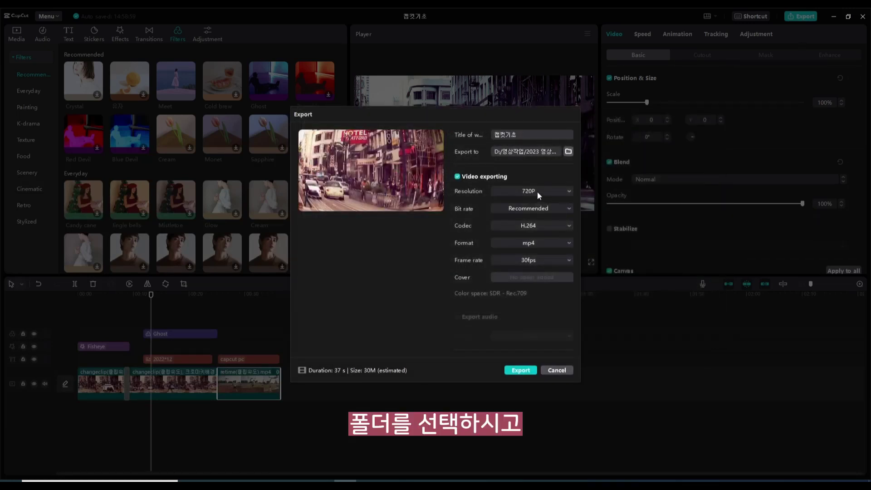
pyautogui.click(527, 193)
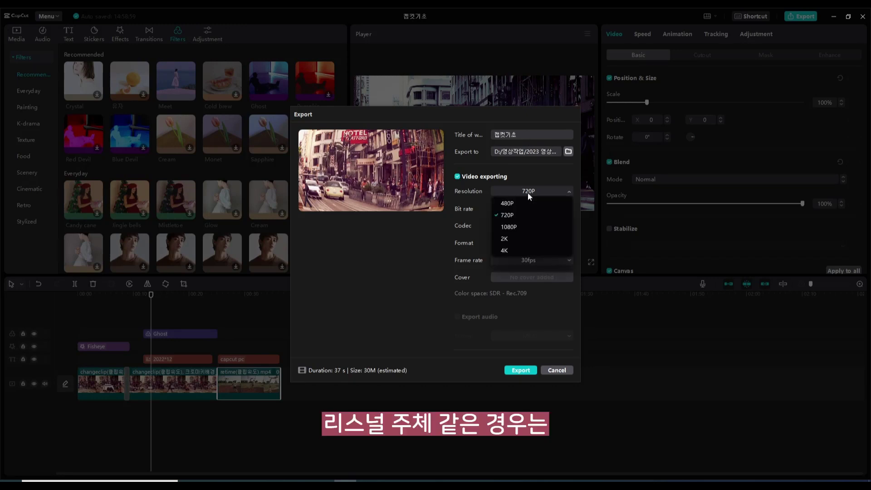
pyautogui.click(525, 227)
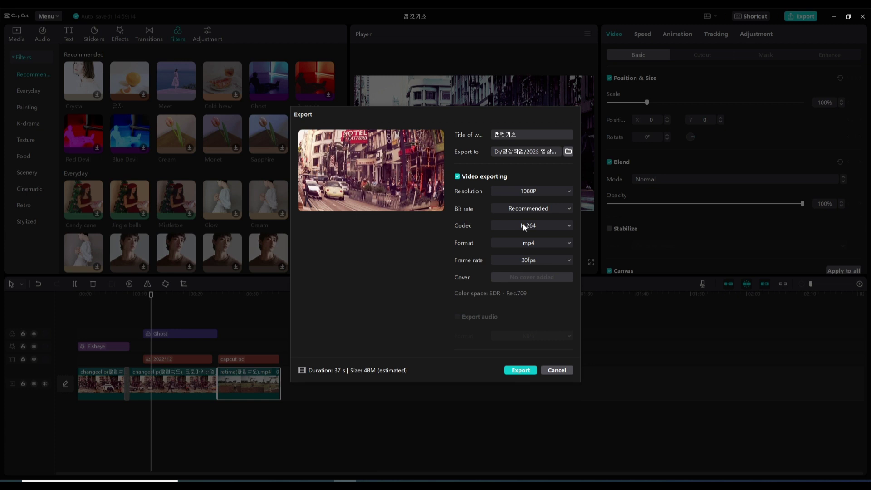
pyautogui.click(548, 191)
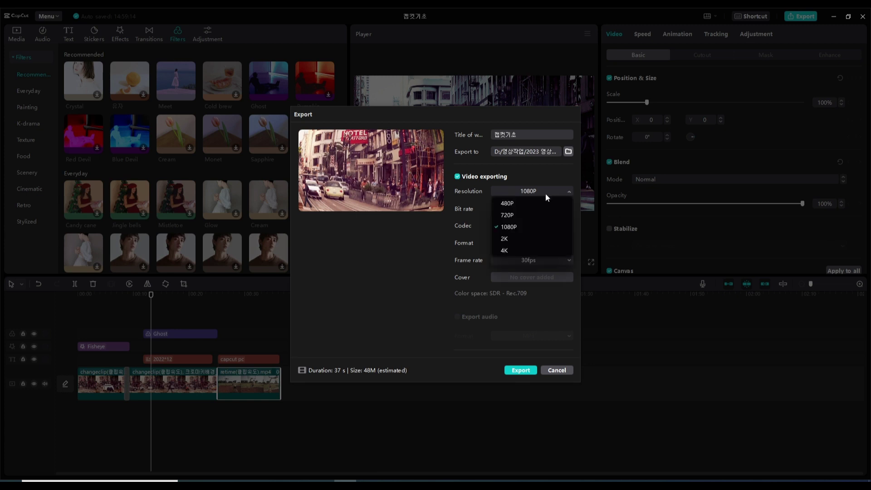
pyautogui.click(525, 227)
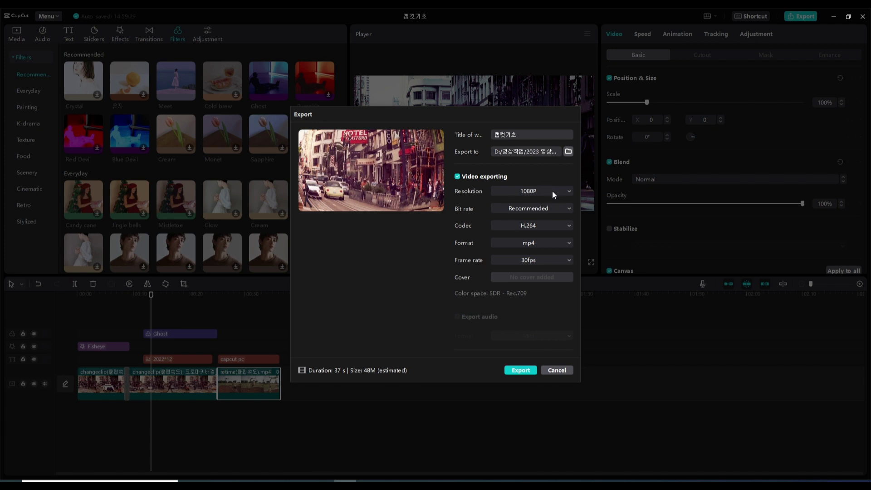
# Step: Set the export bit rate to Customized with a value of 2000 Kbps
pyautogui.click(554, 210)
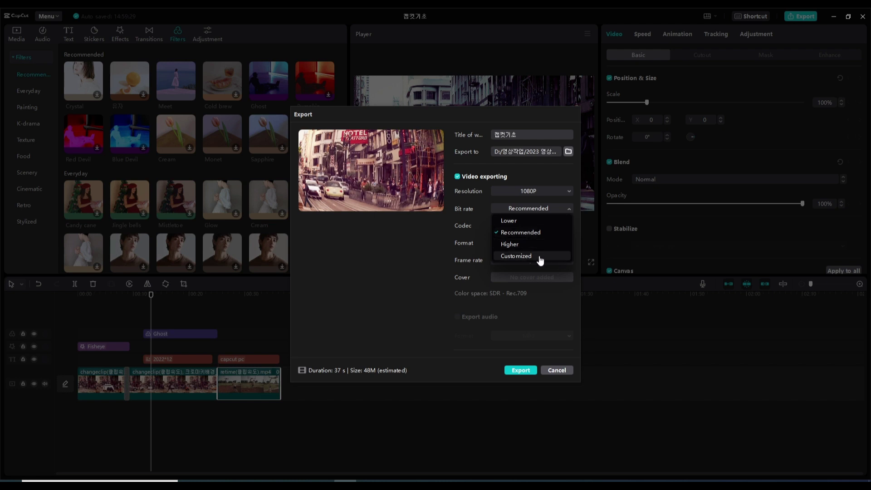
pyautogui.click(526, 257)
pyautogui.doubleClick(520, 207)
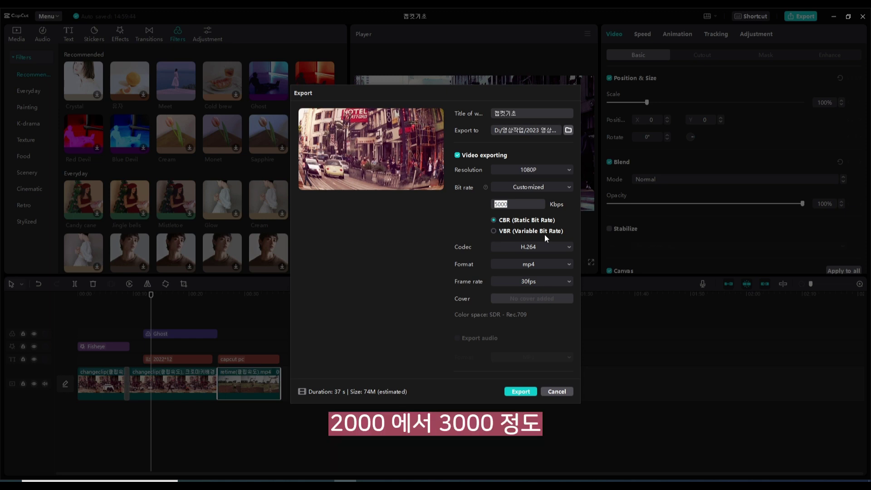
pyautogui.write('2000')
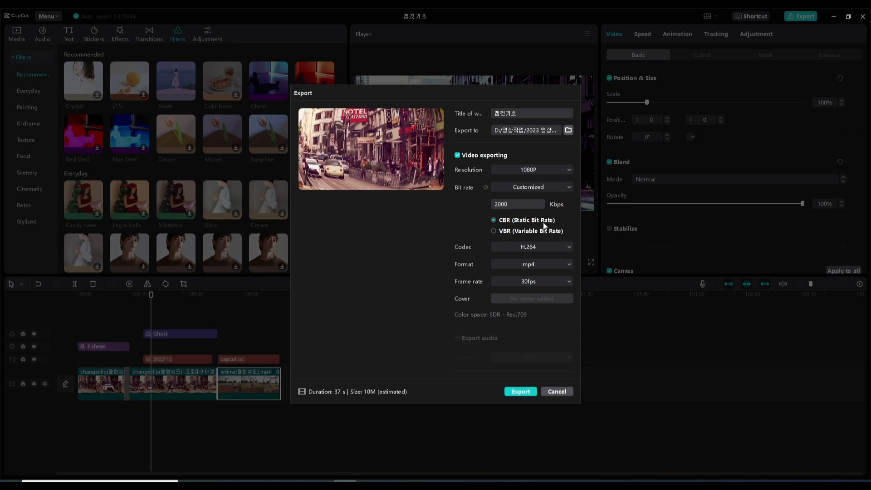
# Step: Check the format and frame rate options, export the video as mp4 at 30fps, and dismiss the export dialog
pyautogui.click(542, 262)
pyautogui.click(542, 262)
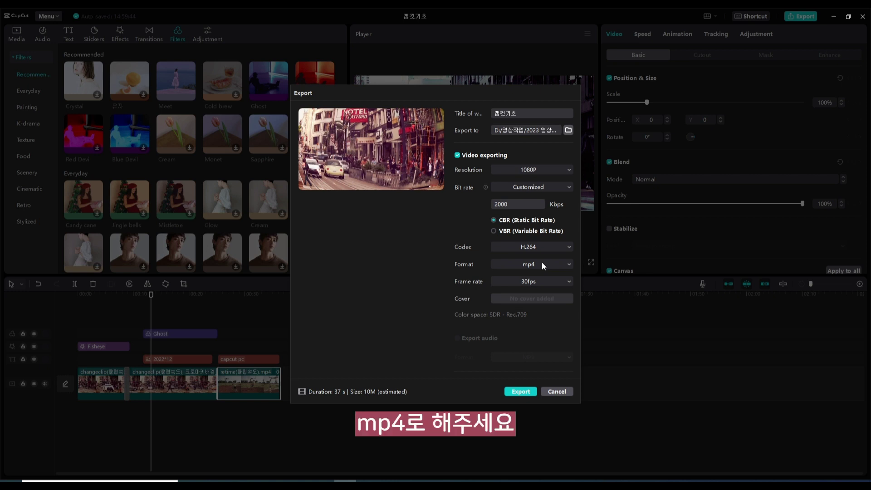
pyautogui.click(544, 281)
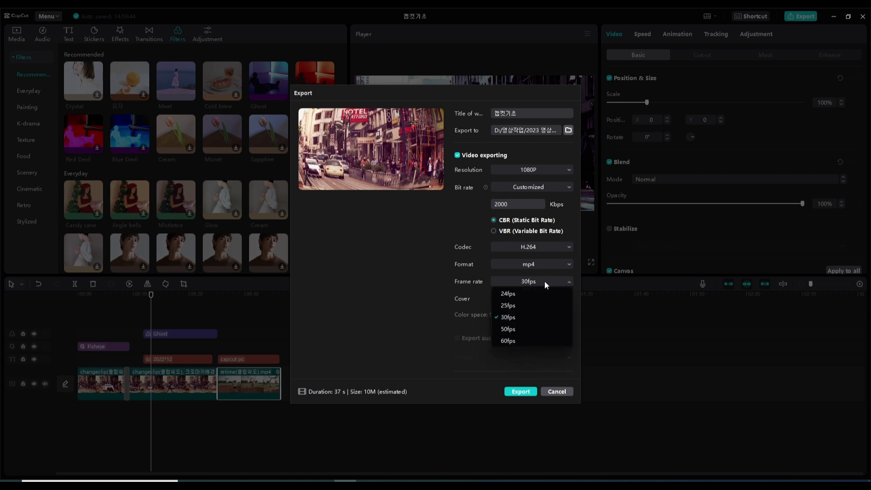
pyautogui.click(545, 281)
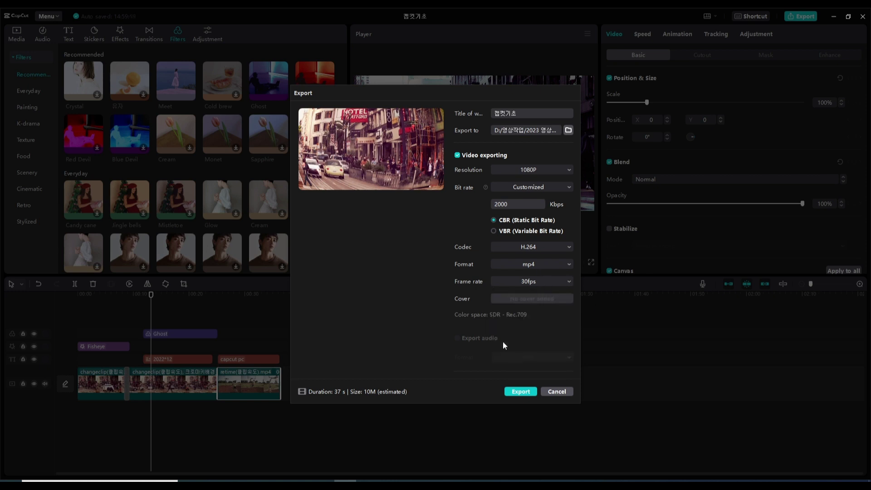
pyautogui.click(521, 392)
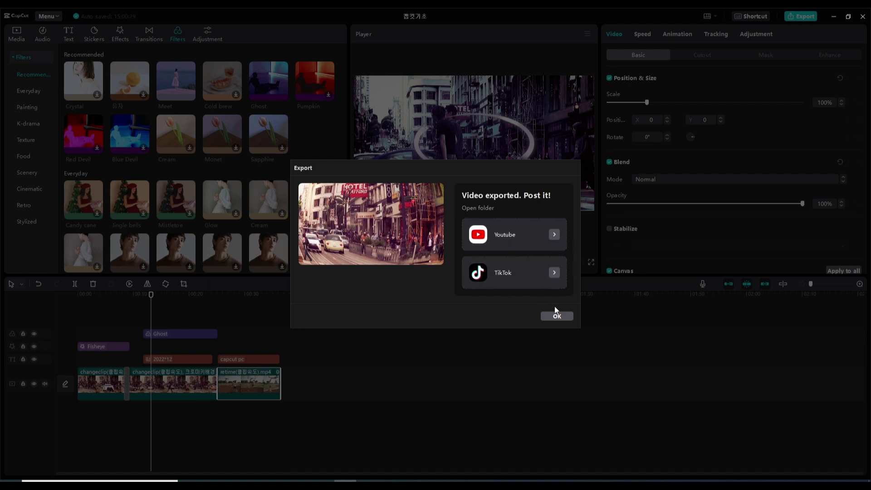
pyautogui.click(566, 316)
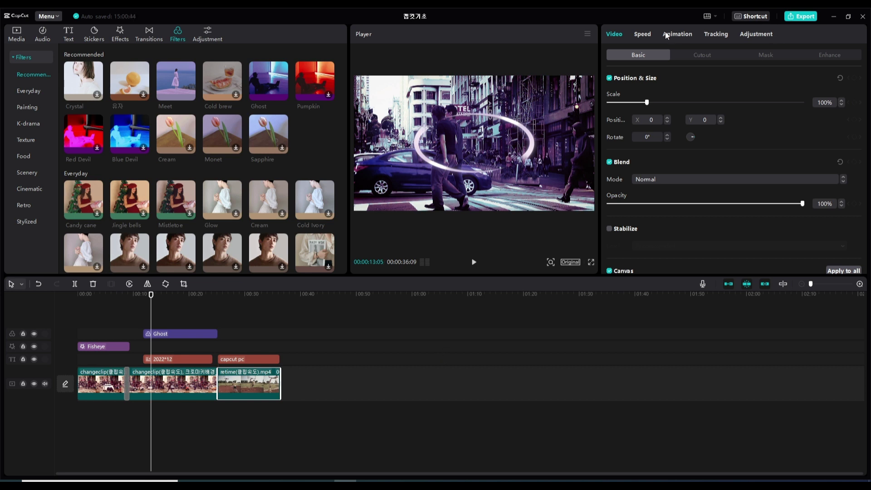
# Step: Review the third clip's curve speed, entrance animation, motion tracking, cutout and mask options
pyautogui.click(645, 34)
pyautogui.click(772, 55)
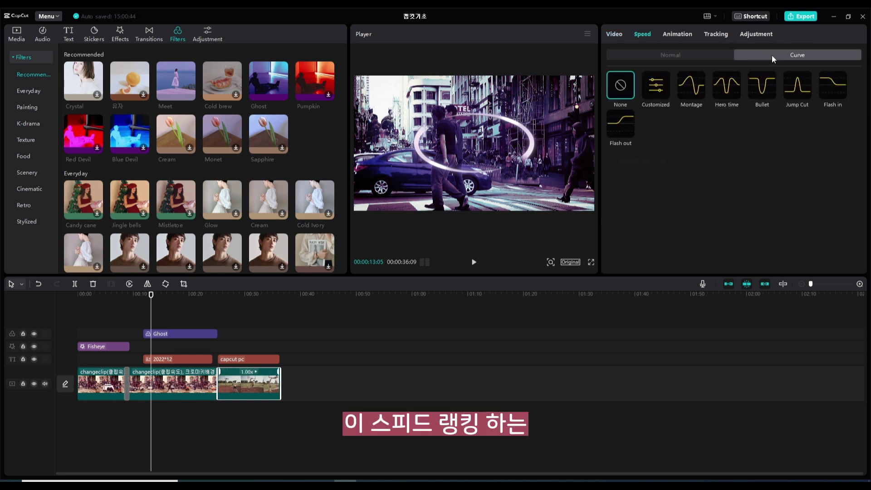
pyautogui.click(676, 35)
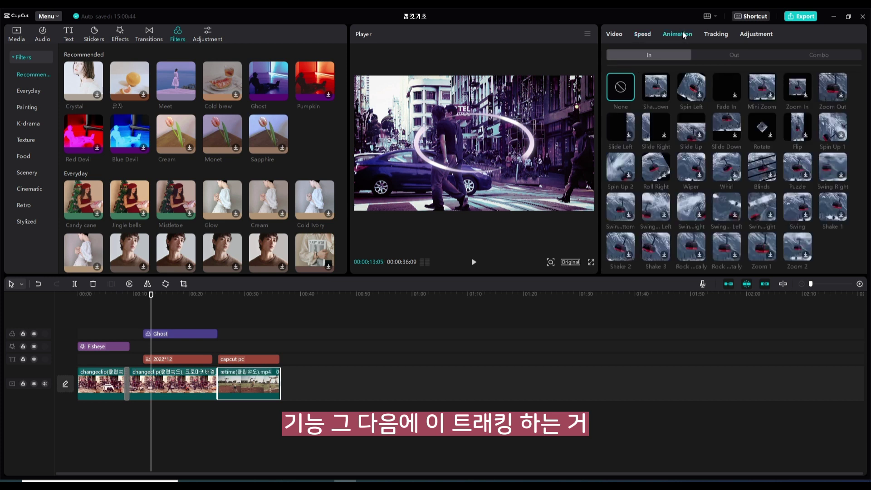
pyautogui.click(712, 34)
pyautogui.click(665, 83)
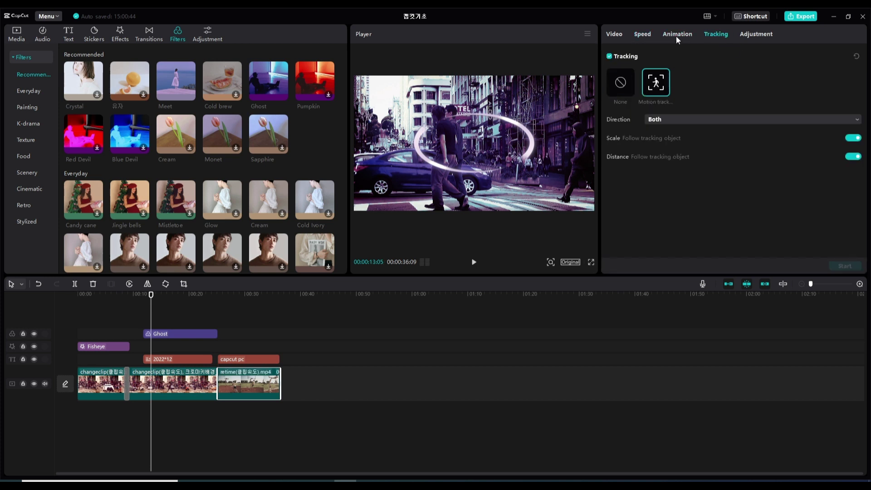
pyautogui.click(614, 35)
pyautogui.click(702, 55)
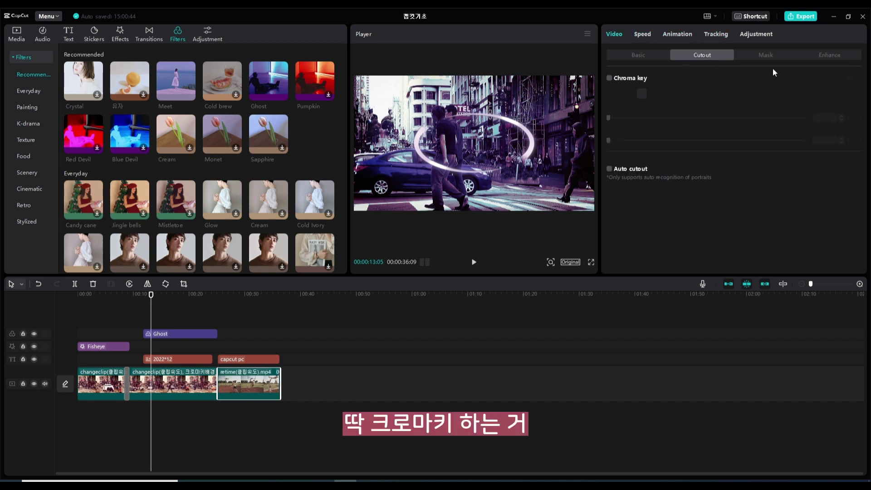
pyautogui.click(767, 52)
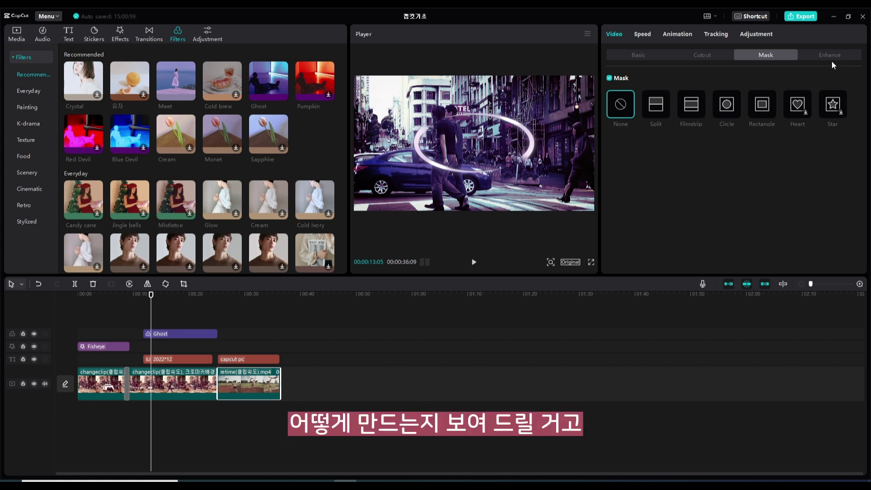
# Step: Select the "capcut pc" text clip, preview it over the basketball footage, and examine its text, animation, tracking and text-to-speech options
pyautogui.click(261, 359)
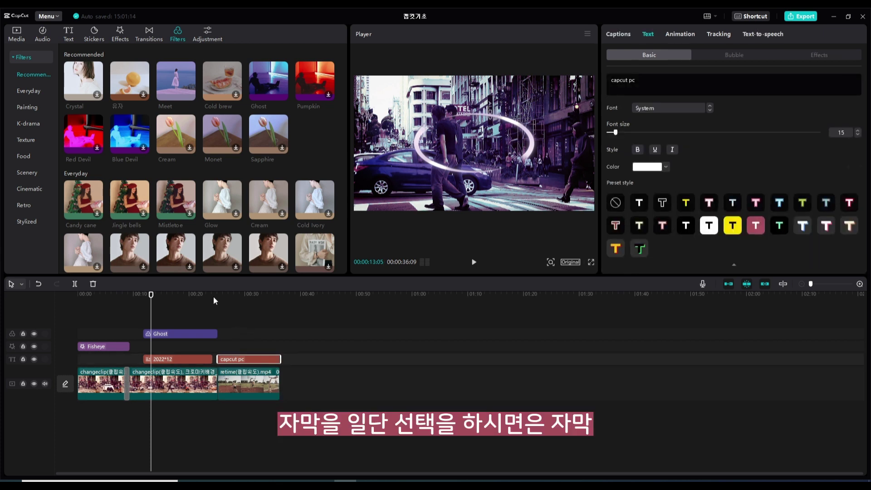
pyautogui.click(213, 298)
pyautogui.click(236, 295)
pyautogui.click(265, 360)
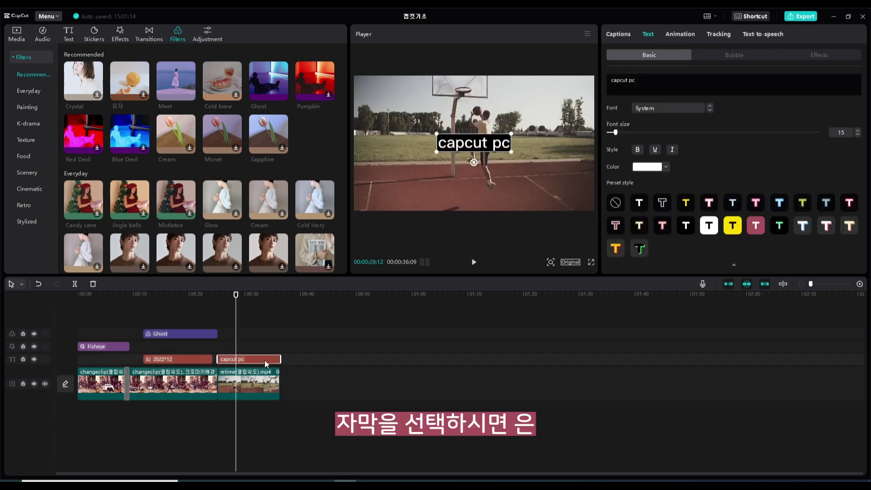
pyautogui.scroll(-5, 748, 157)
pyautogui.scroll(5, 753, 152)
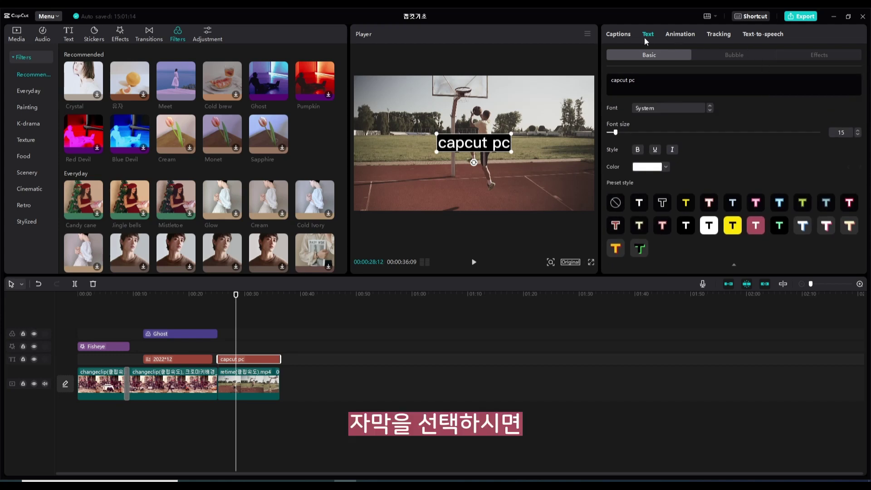
pyautogui.click(682, 39)
pyautogui.click(718, 34)
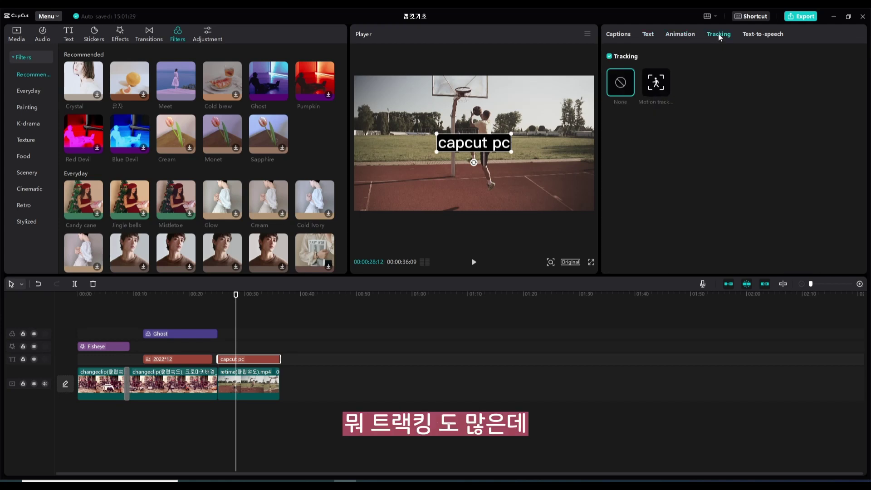
pyautogui.click(761, 35)
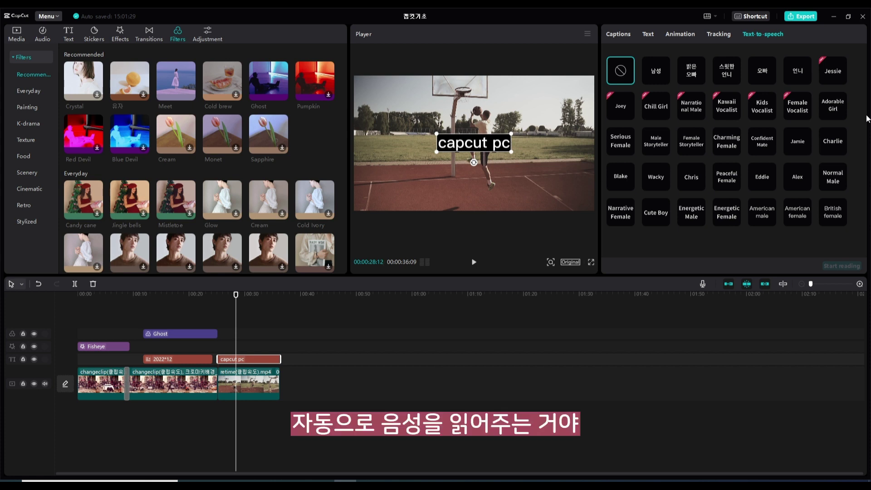
# Step: Glance at the media library and view the auto captions feature with its language choices
pyautogui.click(22, 35)
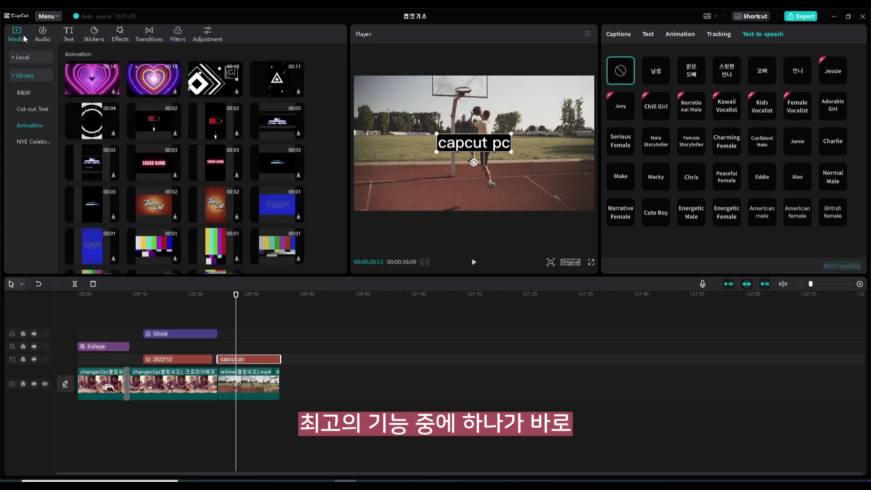
pyautogui.click(62, 36)
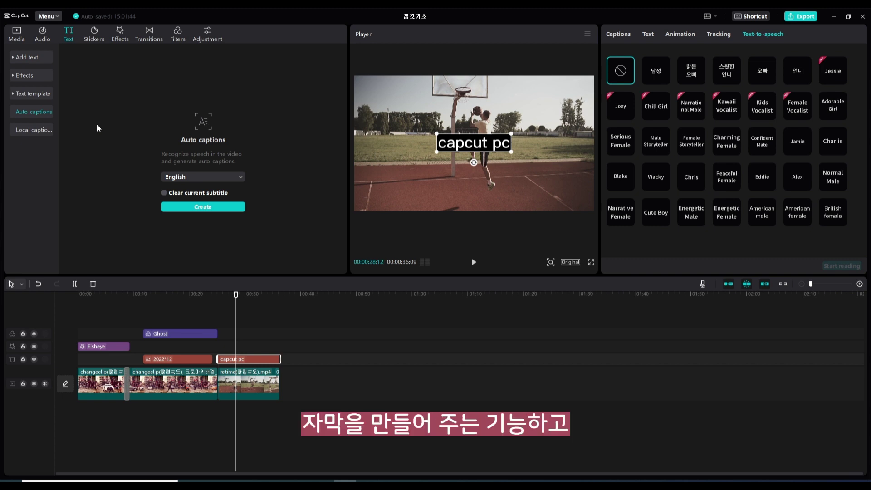
pyautogui.click(236, 178)
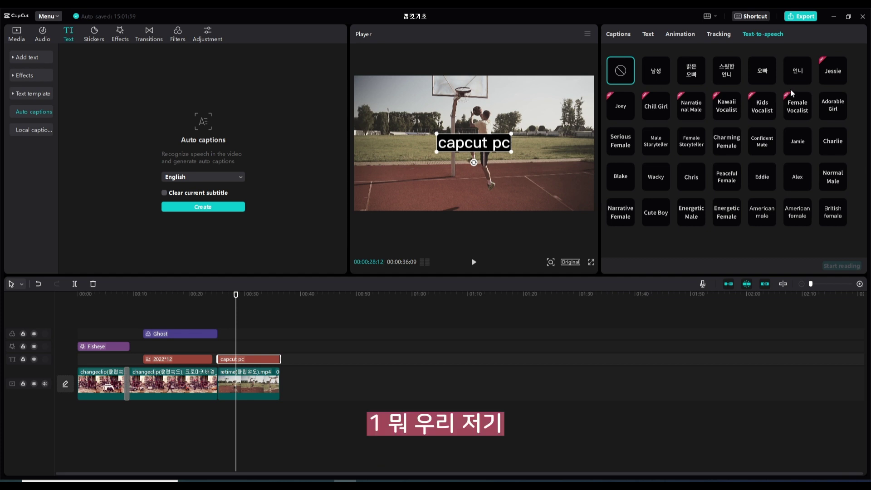
# Step: Preview the text-to-speech voices 밝은 오빠, 스윗한 언니 and 오빠 for the "capcut pc" text, moving the playhead to the "2022*12" title
pyautogui.click(697, 75)
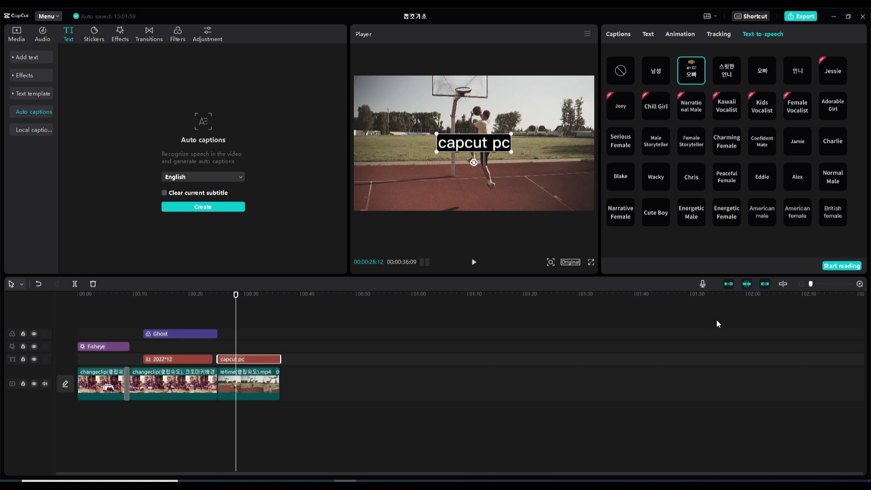
pyautogui.click(725, 68)
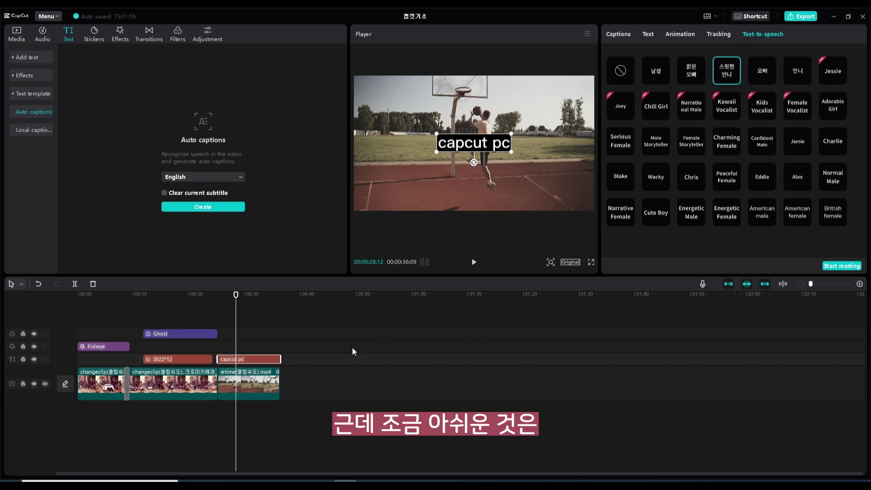
pyautogui.click(161, 319)
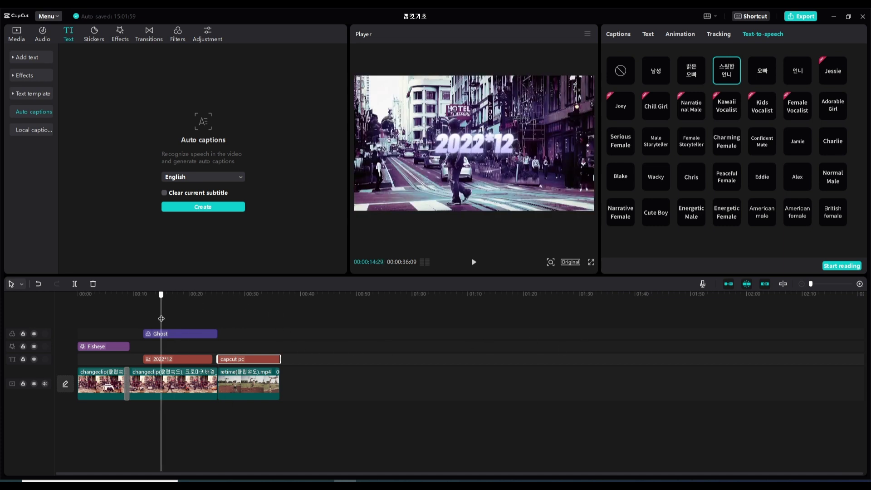
pyautogui.click(757, 72)
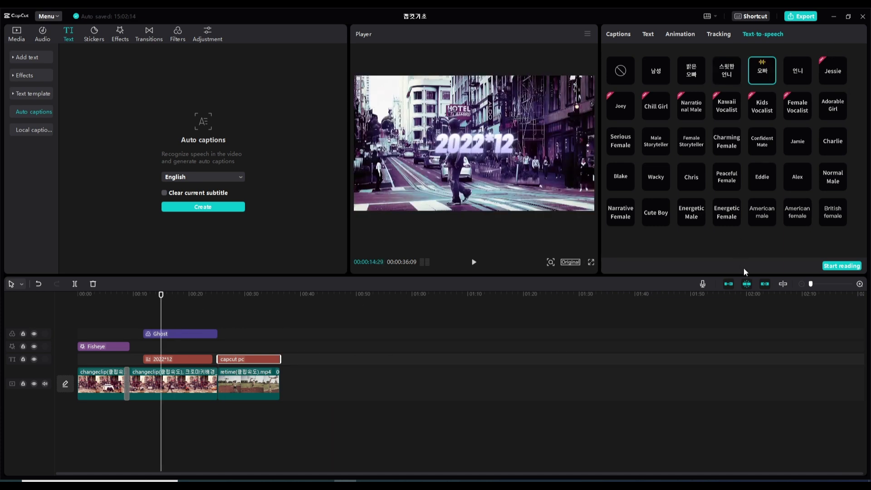
# Step: Select the "2022*12" text clip on the timeline and choose the 오빠 text-to-speech voice for it
pyautogui.click(187, 358)
pyautogui.click(705, 34)
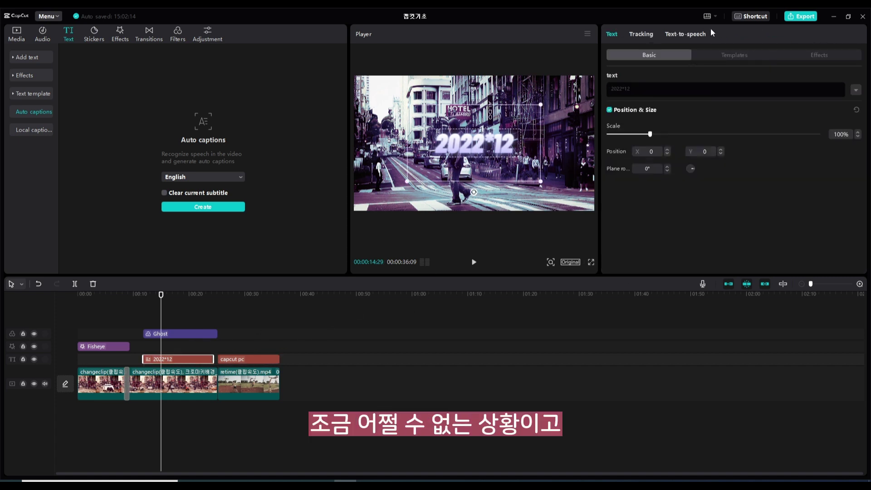
pyautogui.click(763, 70)
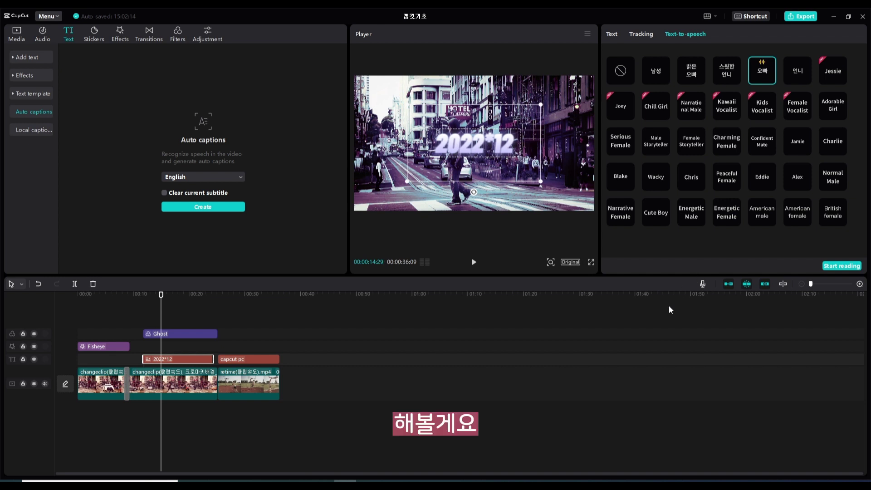